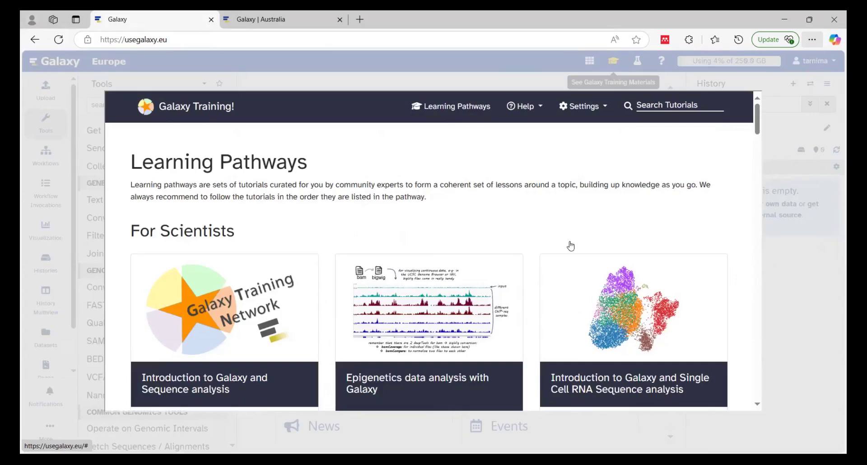
# Open the Taxonomic Profiling and Visualization tutorial from the microbiome metagenomics pathway and expand the tip on creating a history under Prepare Galaxy and data.
pyautogui.click(627, 275)
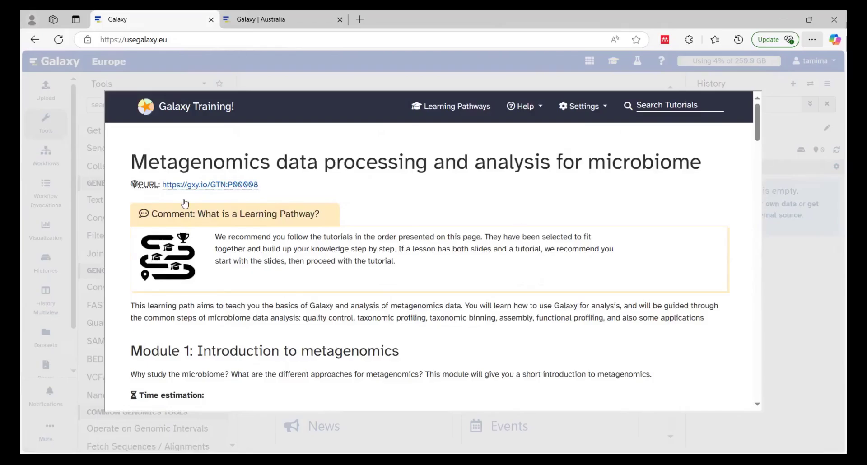
pyautogui.scroll(-15, 236, 203)
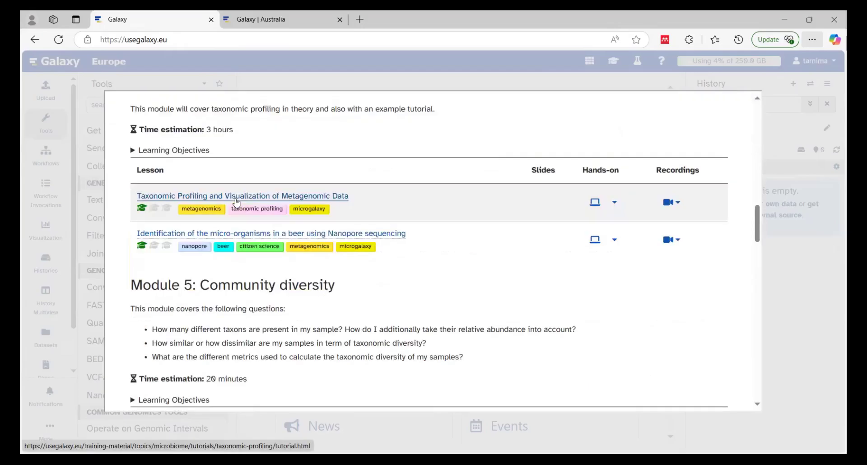
pyautogui.click(236, 196)
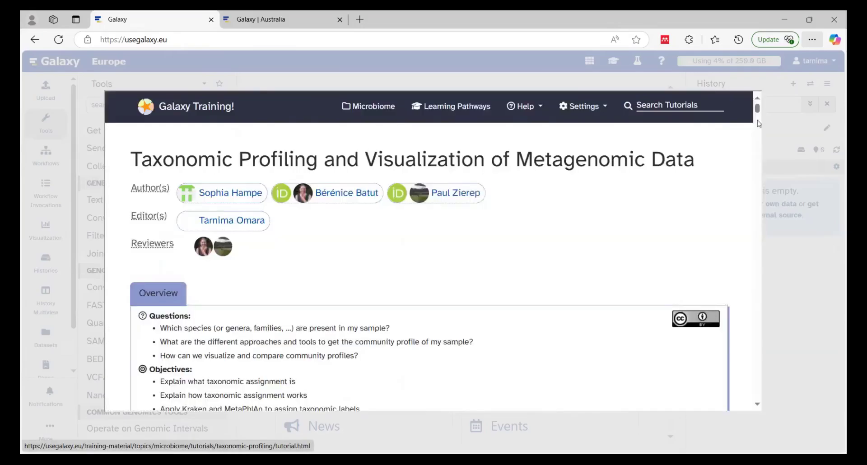
pyautogui.click(759, 146)
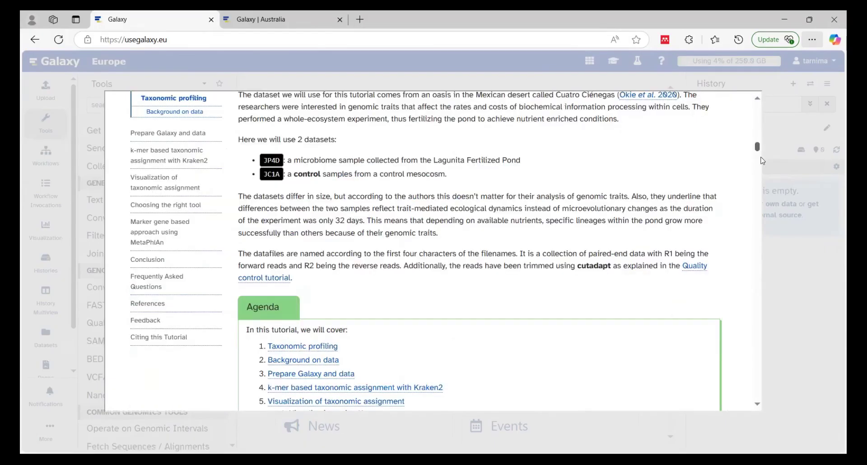
pyautogui.click(161, 132)
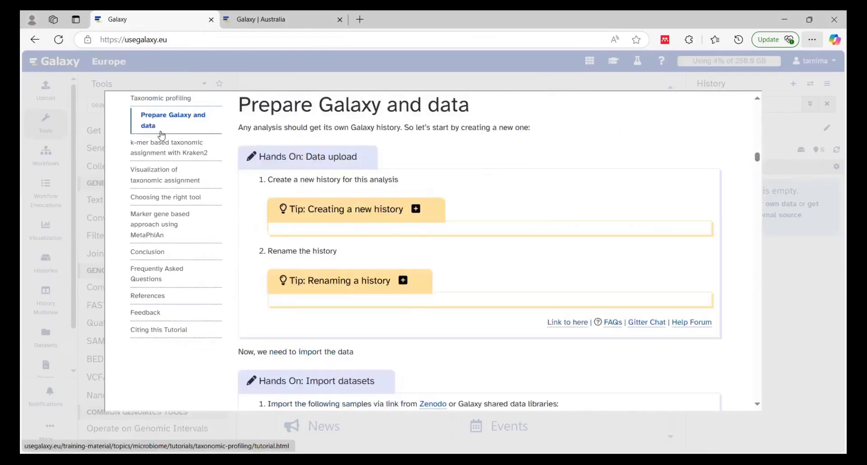
pyautogui.click(394, 216)
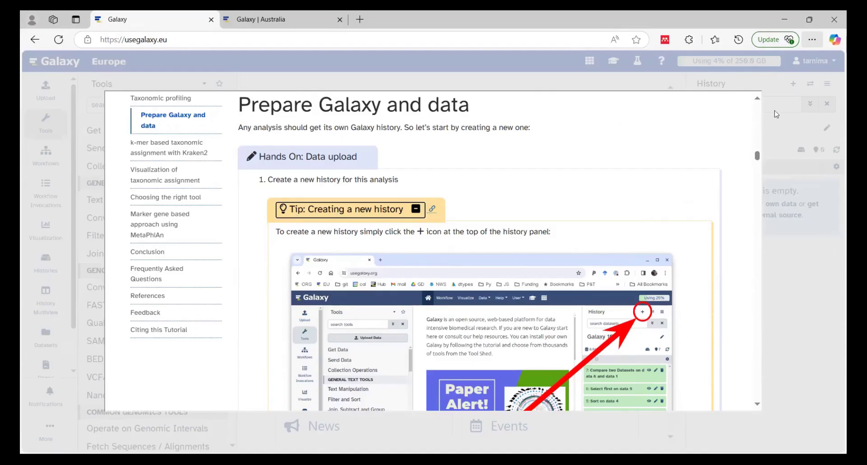
# Rename the empty, unnamed history to "taxonomic profiling" and save the new name.
pyautogui.click(795, 89)
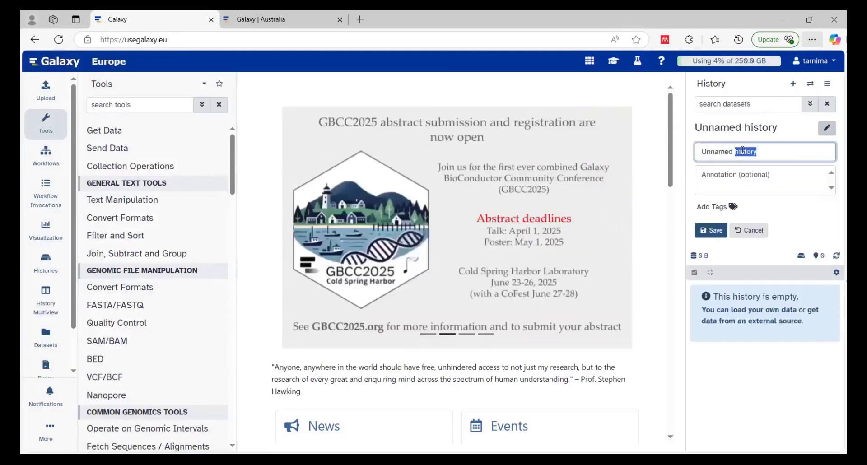
pyautogui.press('BackSpace')
pyautogui.press('BackSpace')
pyautogui.press('BackSpace')
pyautogui.press('BackSpace')
pyautogui.press('BackSpace')
pyautogui.press('BackSpace')
pyautogui.press('BackSpace')
pyautogui.press('BackSpace')
pyautogui.press('BackSpace')
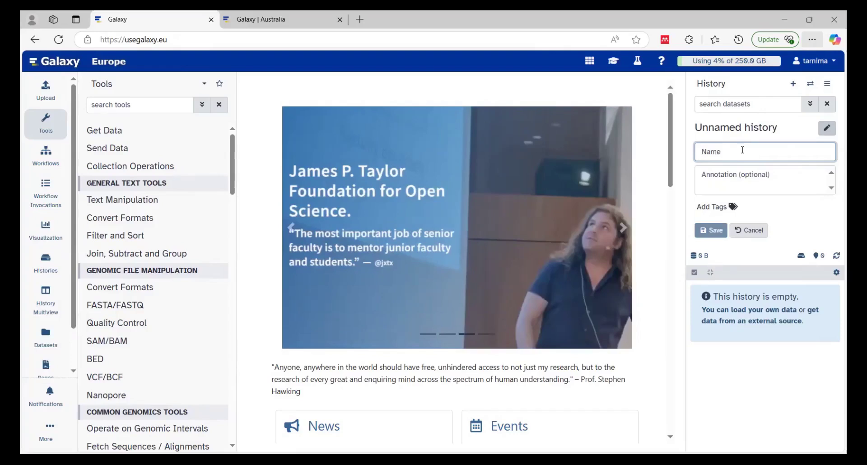
pyautogui.write('taxonomic')
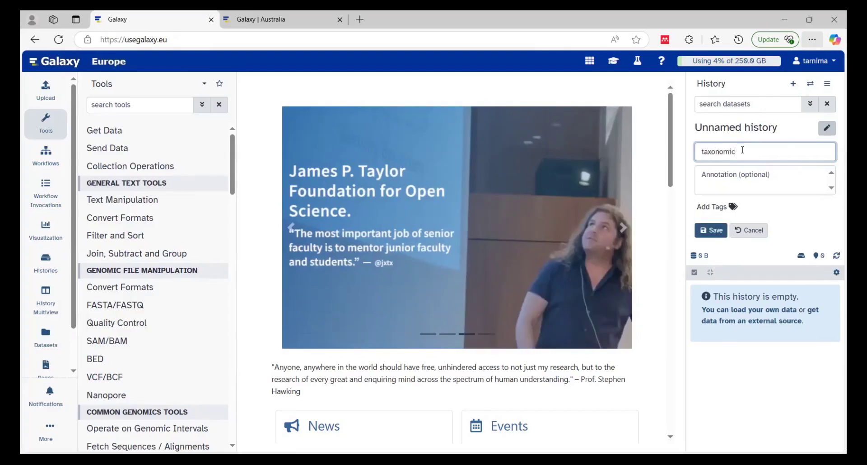
pyautogui.write(' profiling')
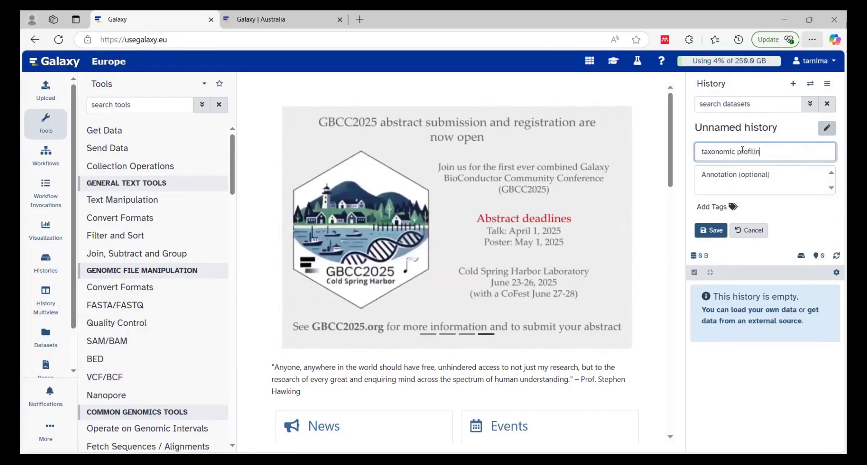
pyautogui.click(719, 230)
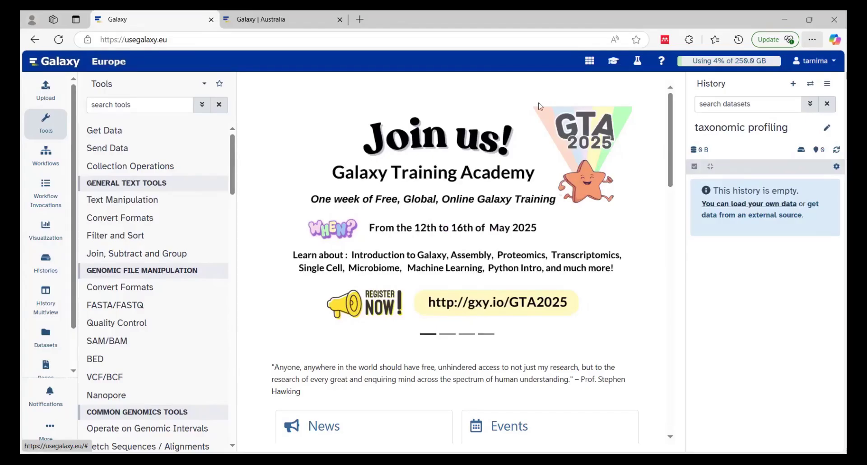
# Return to the training tutorial and copy the four Zenodo sample links for JC1A and JP4D from Import datasets.
pyautogui.click(614, 61)
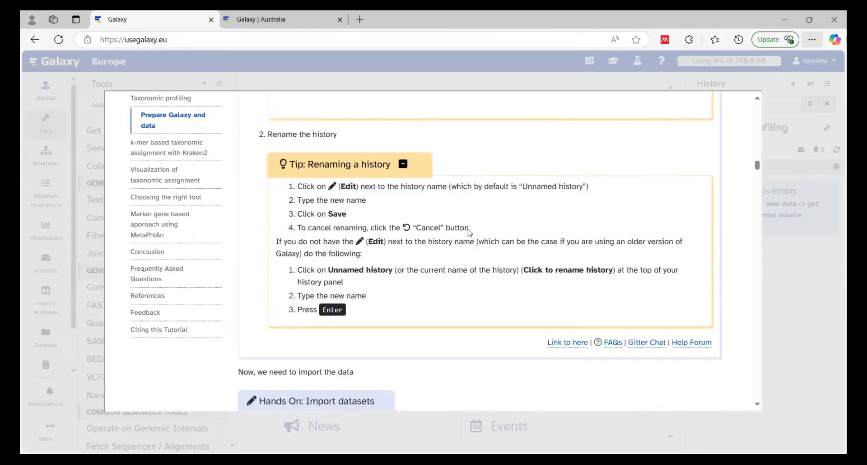
pyautogui.scroll(-6, 470, 233)
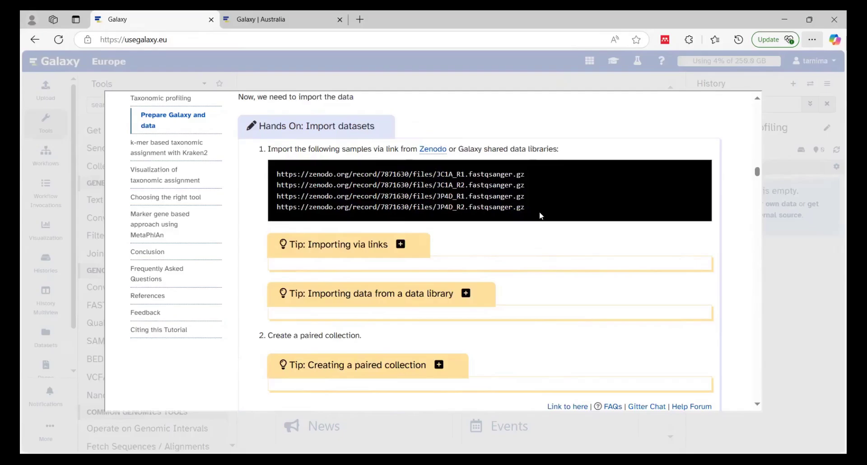
pyautogui.click(688, 171)
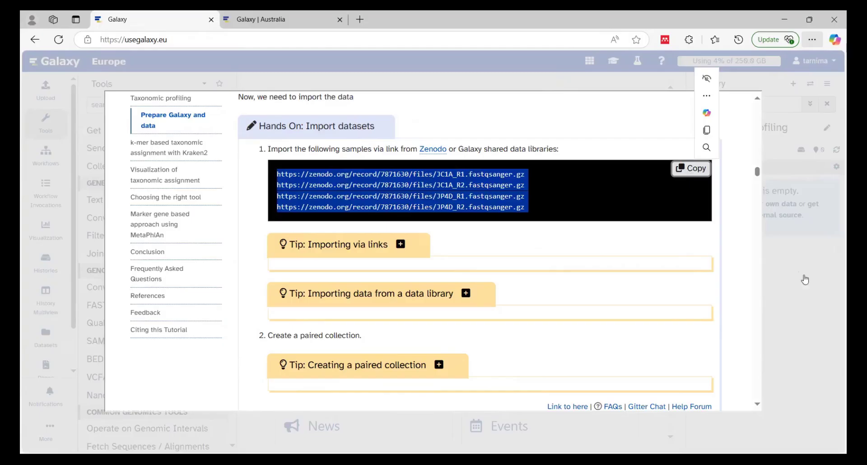
# Import the four JC1A and JP4D fastqsanger.gz files into the history by pasting the copied Zenodo links, leaving the type on Auto-detect.
pyautogui.click(40, 94)
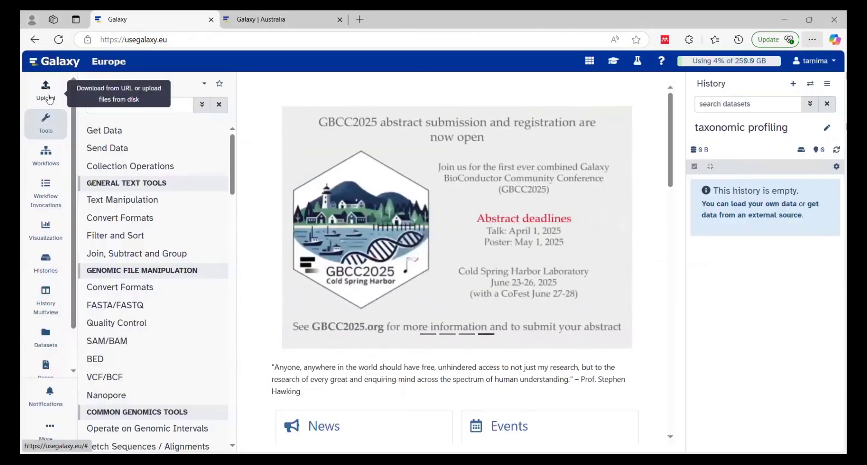
pyautogui.click(49, 98)
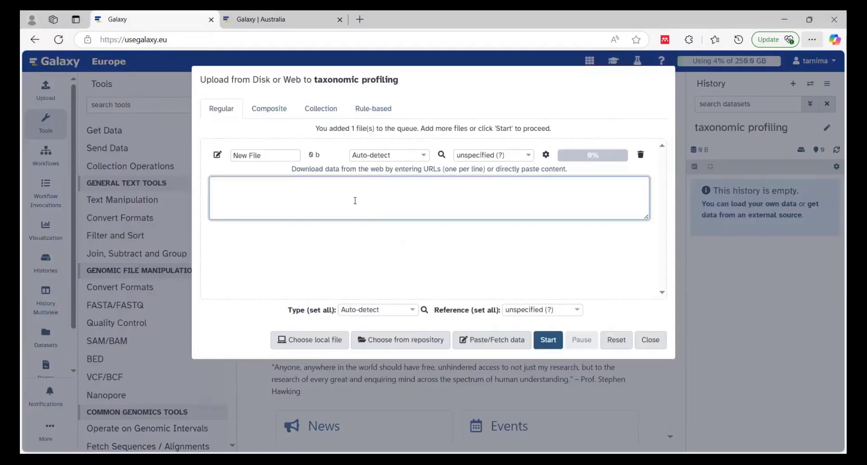
pyautogui.hotkey('ctrl', 'v')
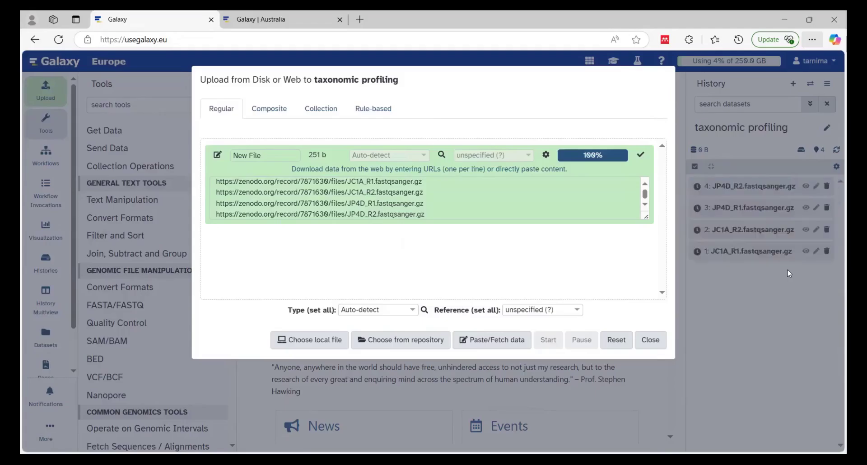
pyautogui.click(788, 270)
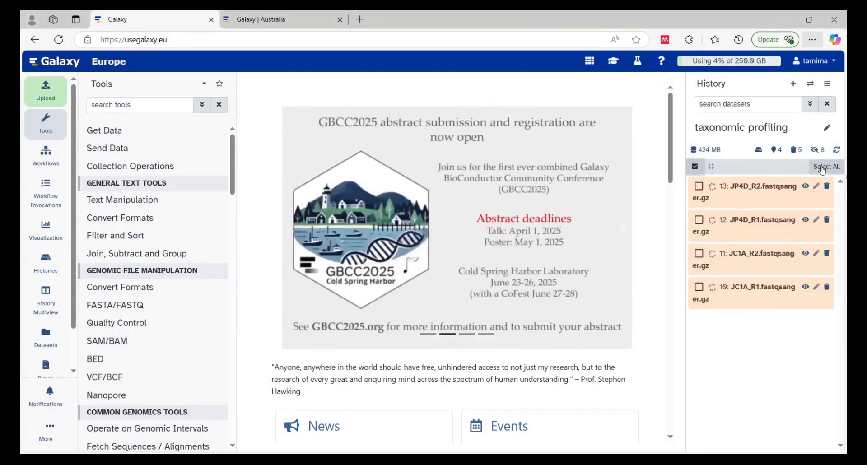
# Select all four FASTQ datasets in the history and start building a list of dataset pairs from them.
pyautogui.click(830, 168)
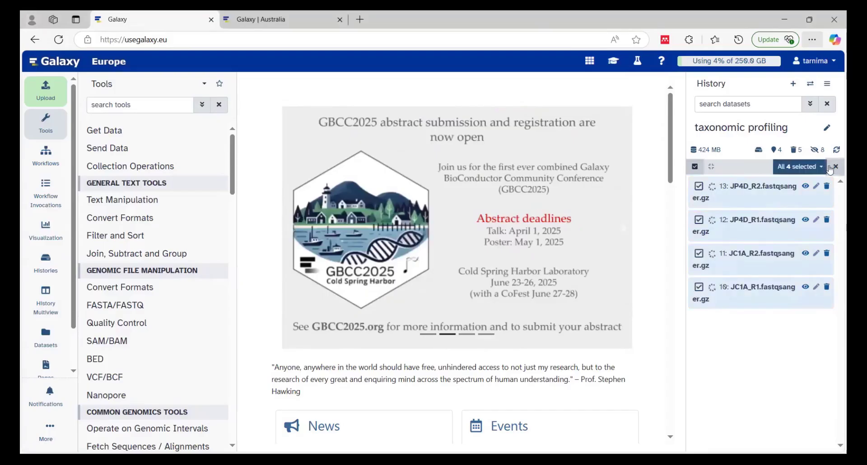
pyautogui.click(800, 168)
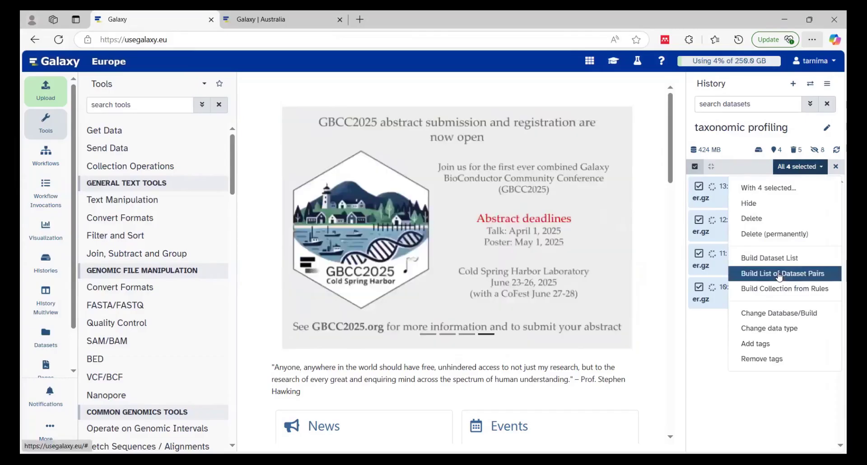
pyautogui.click(780, 277)
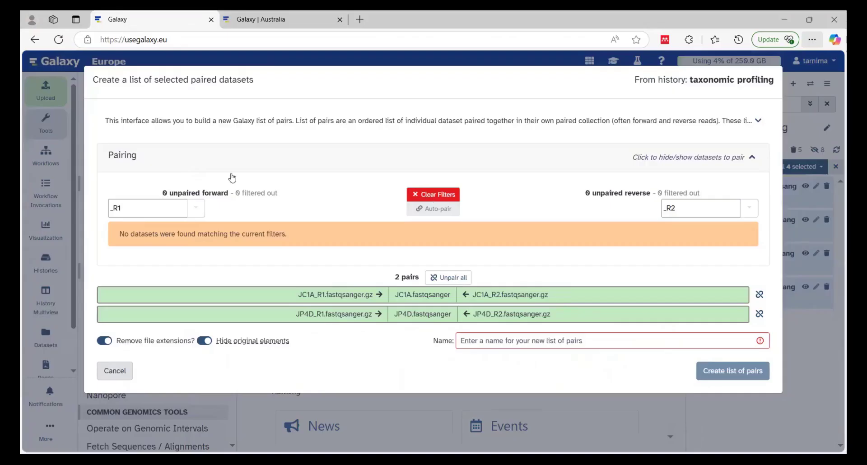
# Filter the unpaired forward datasets by _R1 and the unpaired reverse datasets by _R2.
pyautogui.click(137, 211)
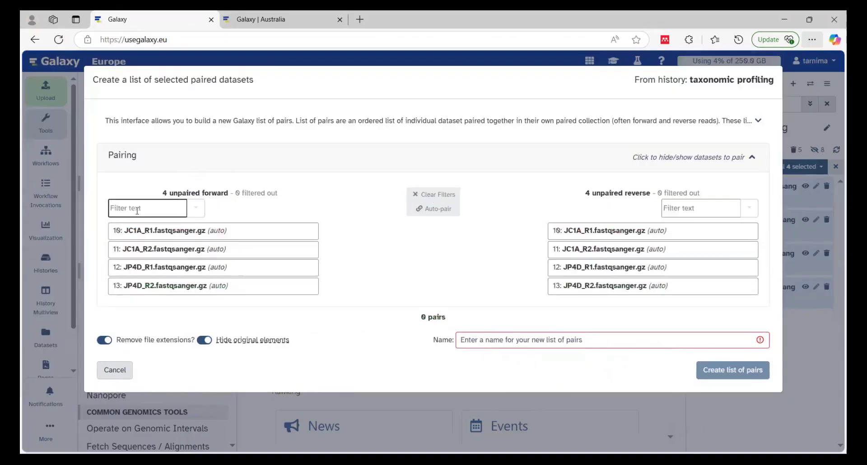
pyautogui.write('_')
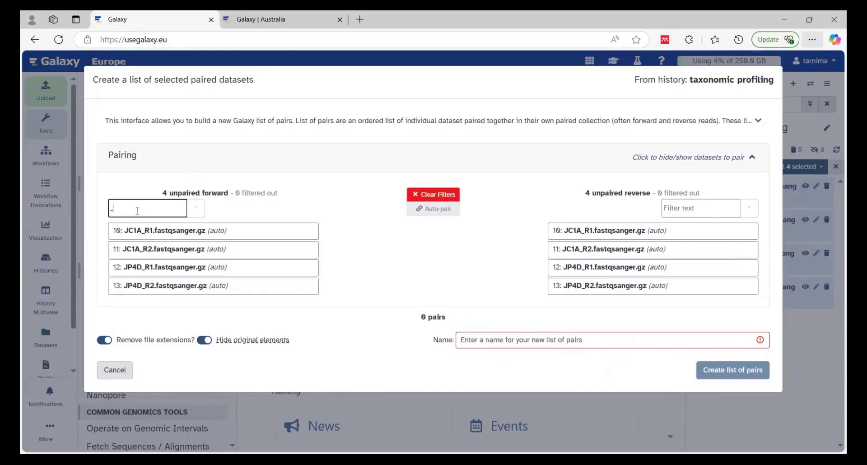
pyautogui.write('R1')
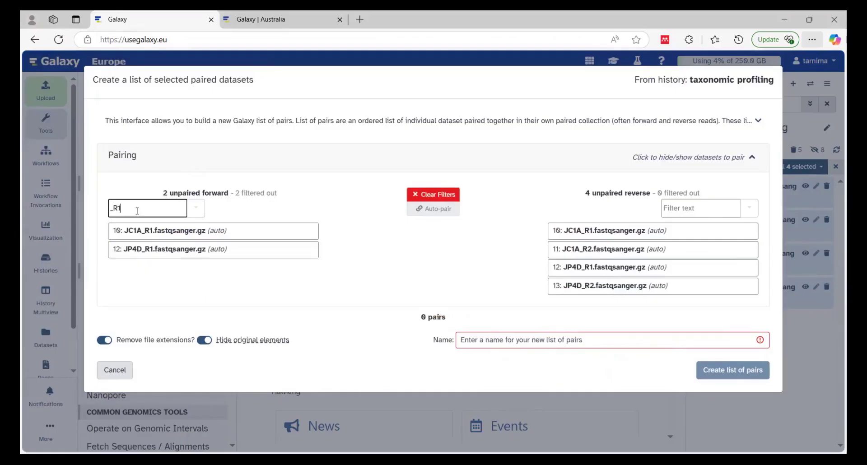
pyautogui.click(687, 214)
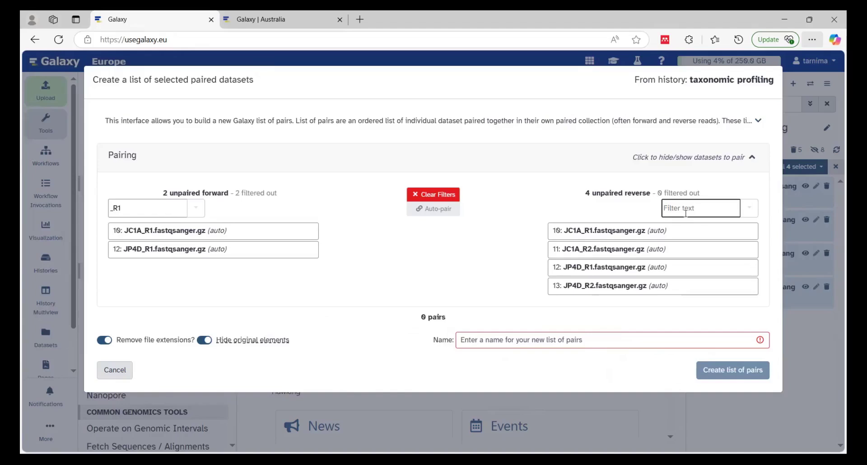
pyautogui.write('_r2')
pyautogui.press('BackSpace')
pyautogui.press('BackSpace')
pyautogui.write('R2')
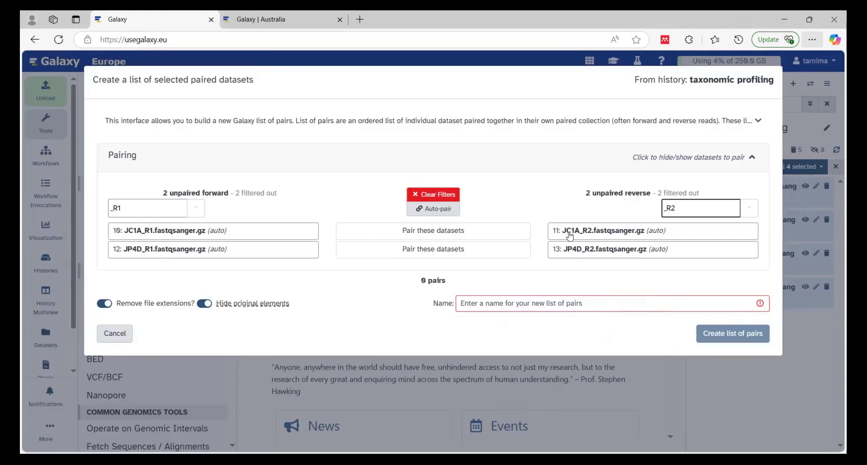
# Pair the forward and reverse datasets of JC1A, and likewise those of JP4D.
pyautogui.click(458, 238)
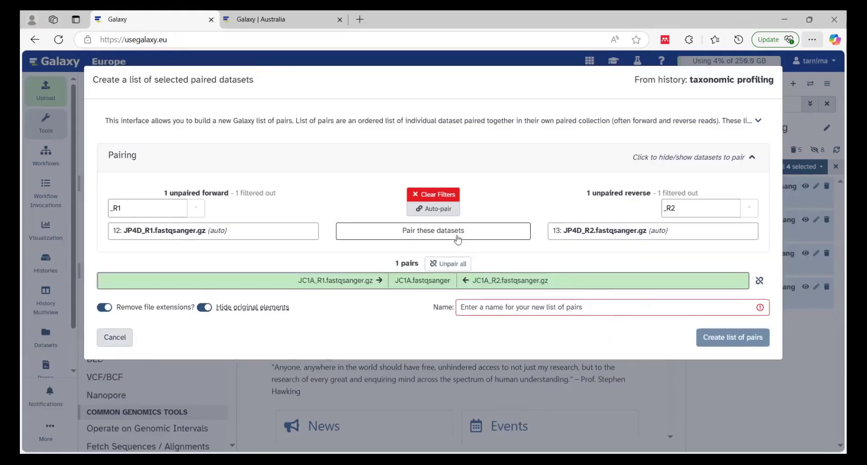
pyautogui.click(594, 236)
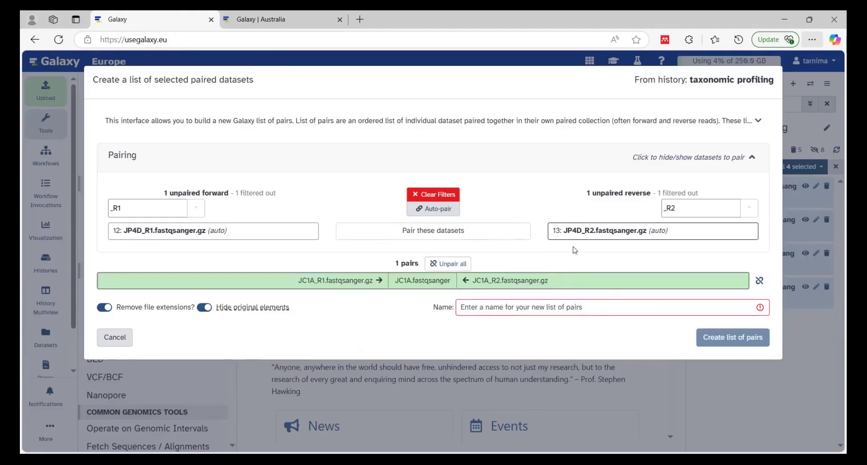
pyautogui.click(434, 235)
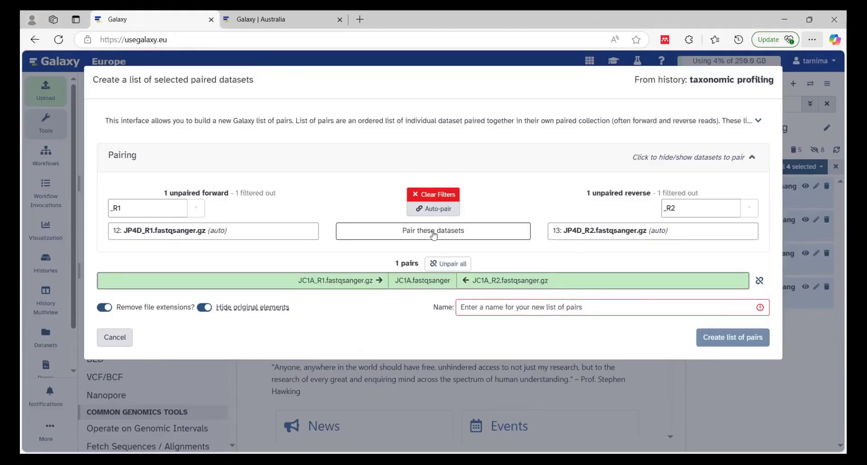
pyautogui.click(420, 233)
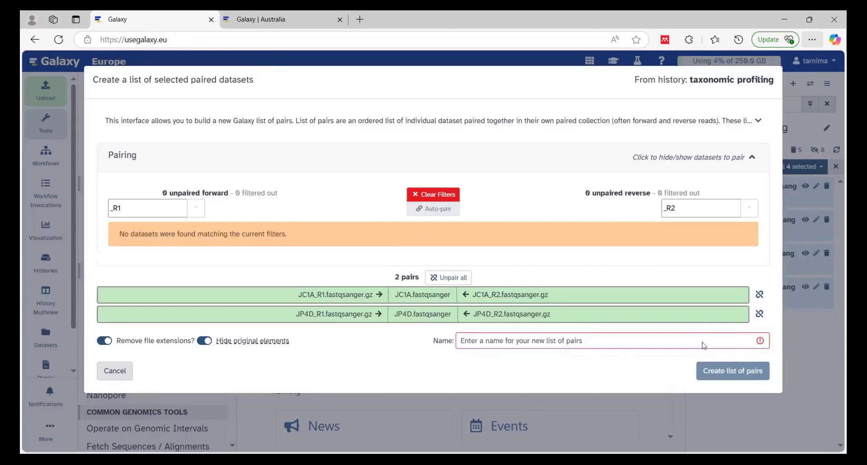
# Create the list of pairs with the name "input reads" and check the pairs inside the collection.
pyautogui.click(583, 345)
pyautogui.write('input reads')
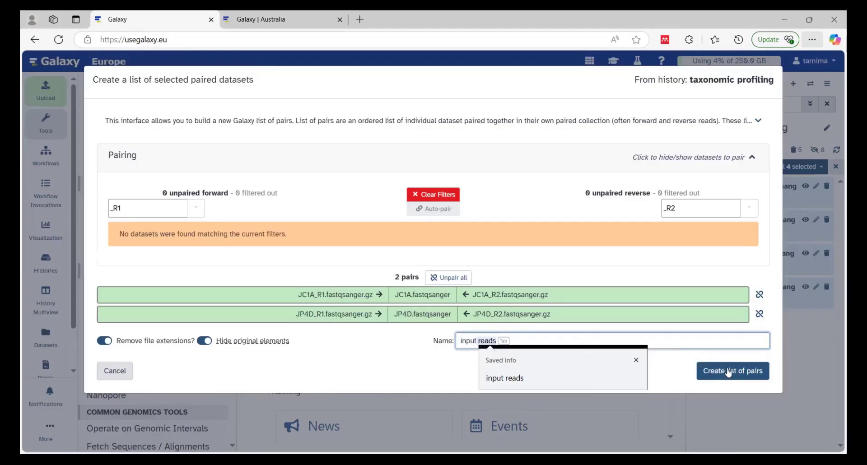
pyautogui.click(728, 372)
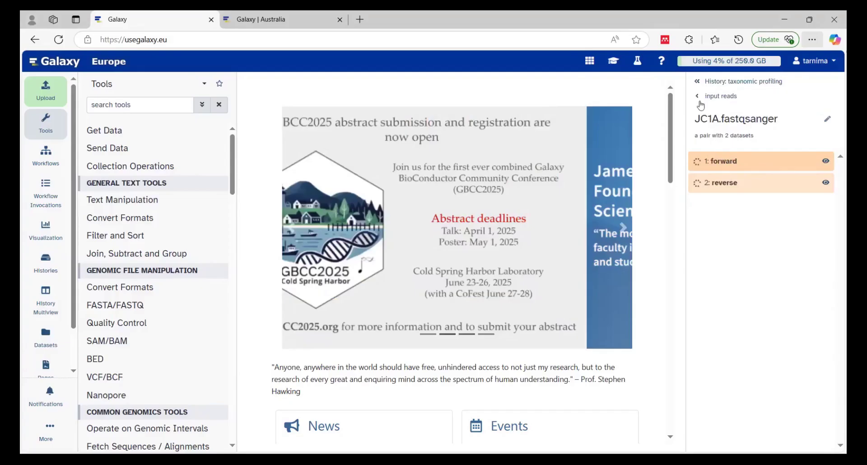
pyautogui.click(734, 212)
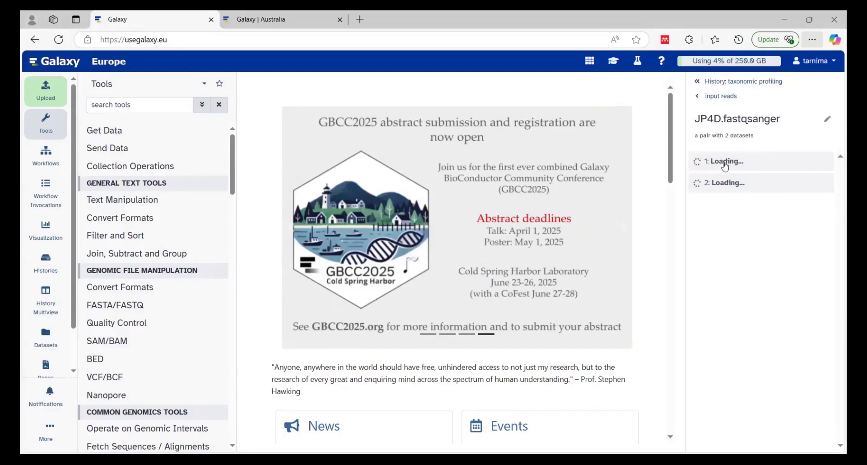
pyautogui.click(698, 96)
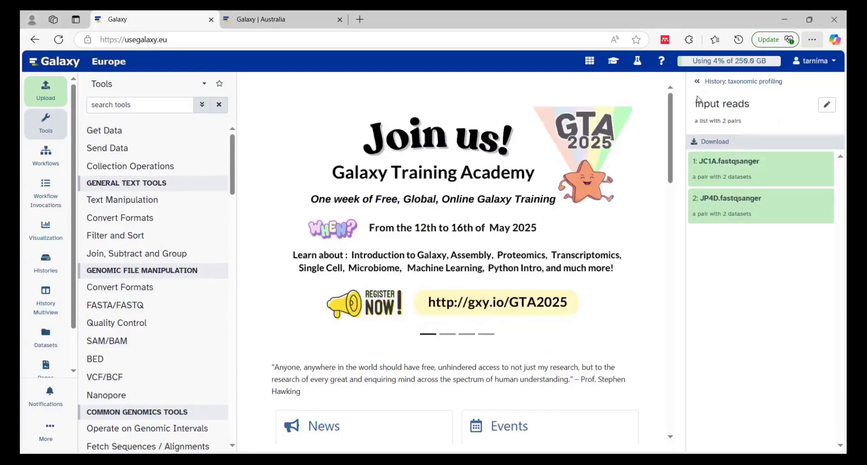
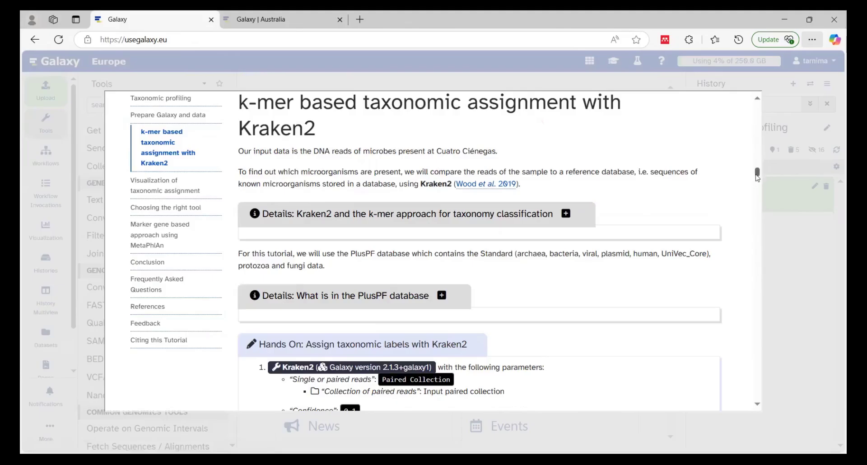
# Consult the tutorial's hands-on for Kraken2, search the tools for kraken2 and open the Kraken2 tool.
pyautogui.moveTo(758, 177); pyautogui.dragTo(760, 182)
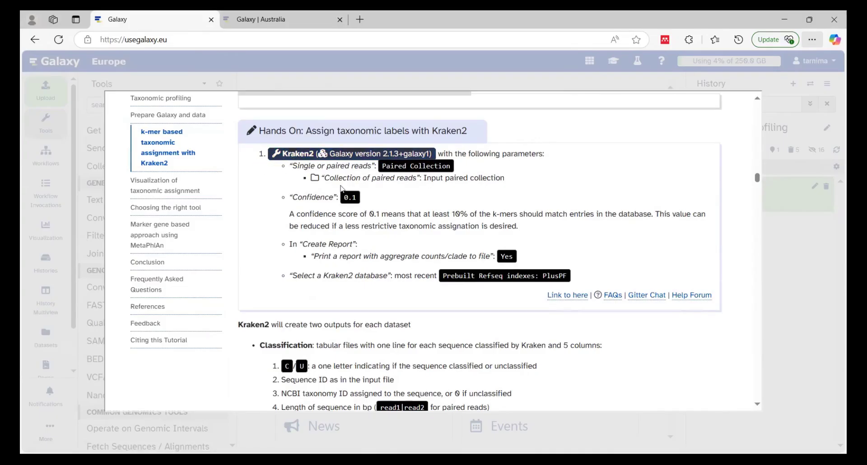
pyautogui.click(47, 159)
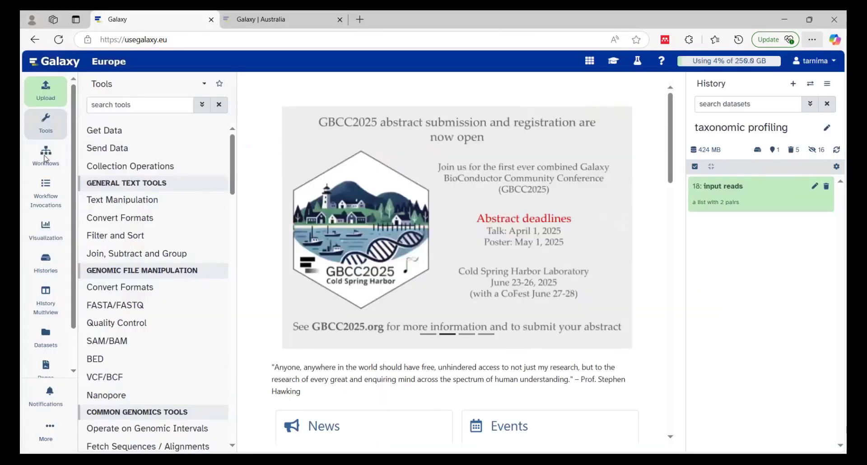
pyautogui.click(117, 106)
pyautogui.write('k')
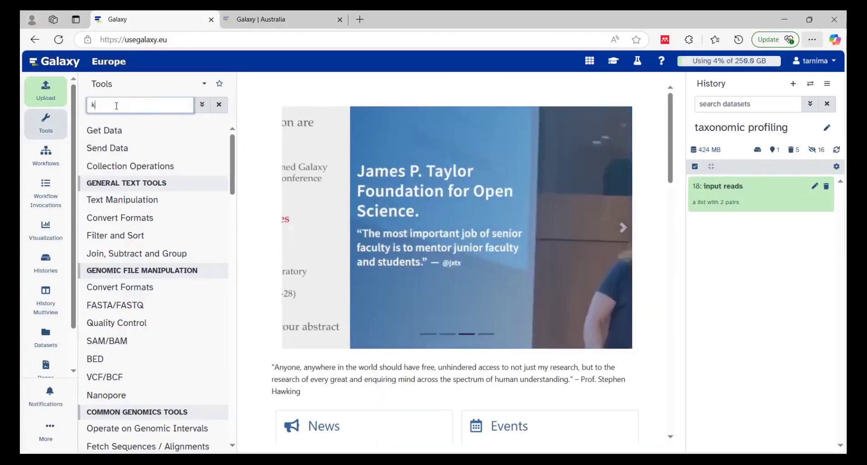
pyautogui.write('raken')
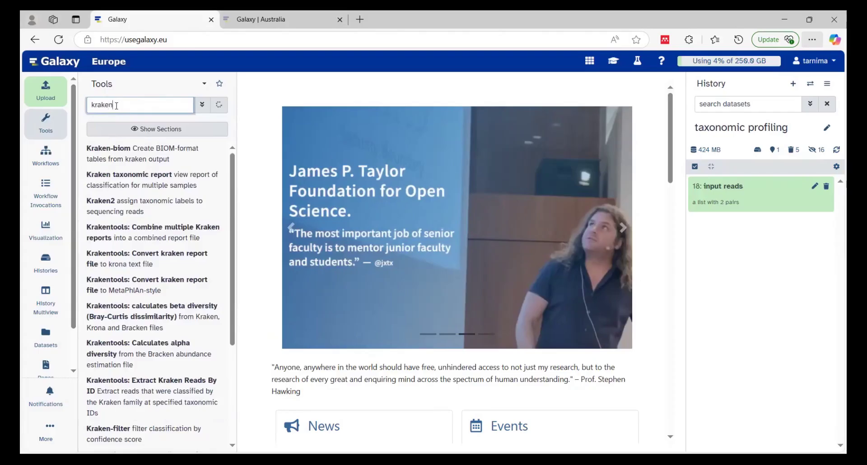
pyautogui.write('2')
pyautogui.click(146, 157)
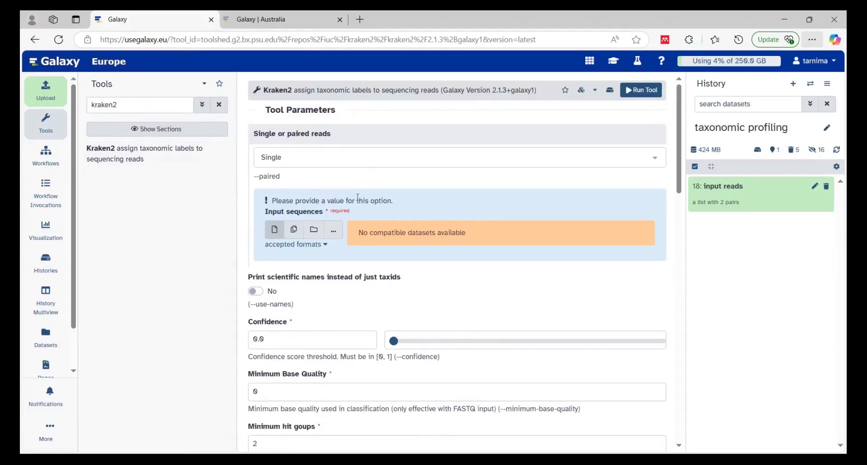
# Check the tutorial's Kraken2 parameters and set Single or paired reads to Paired Collection.
pyautogui.click(621, 93)
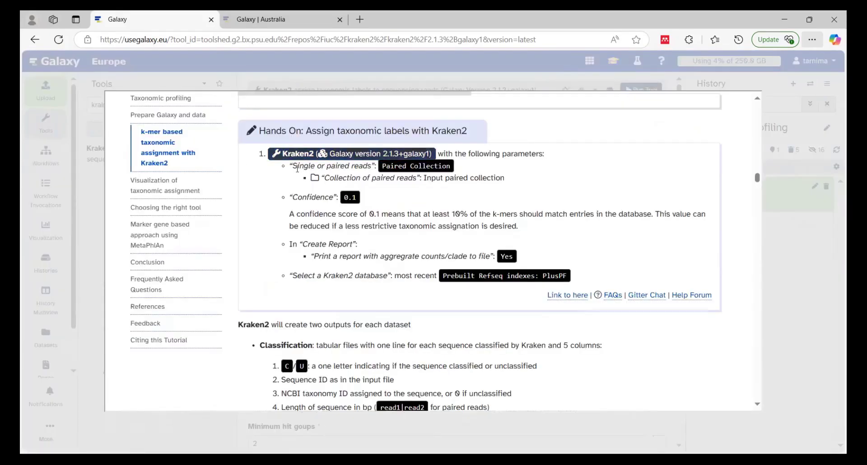
pyautogui.click(87, 280)
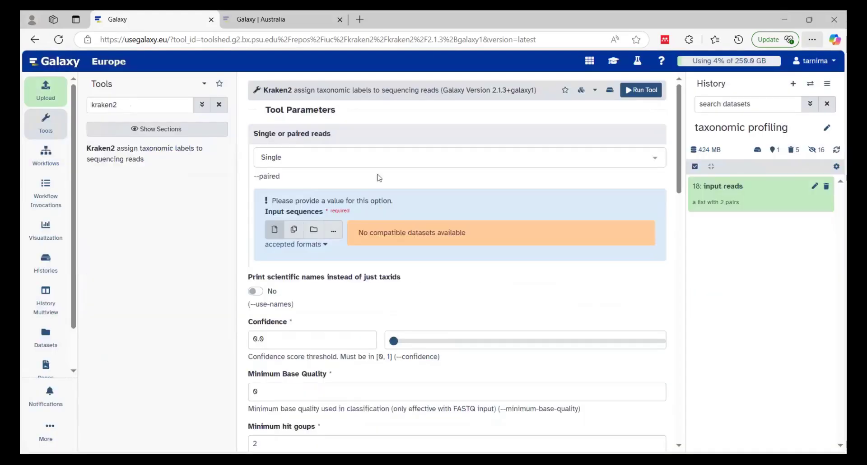
pyautogui.click(310, 156)
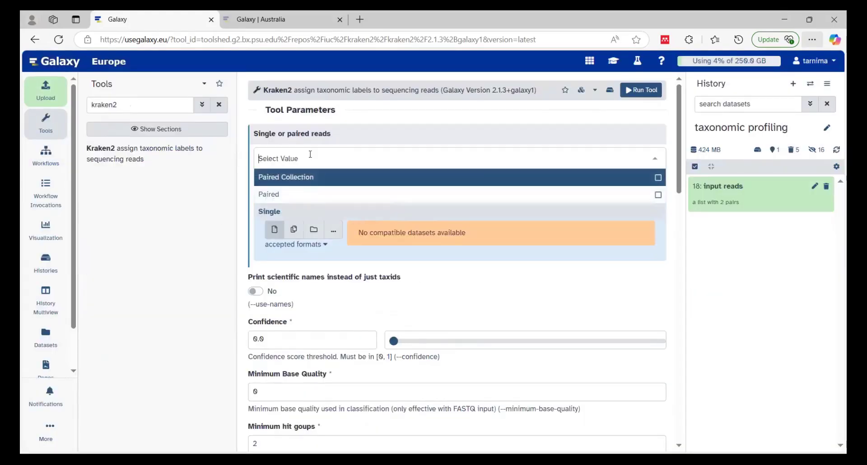
pyautogui.click(309, 182)
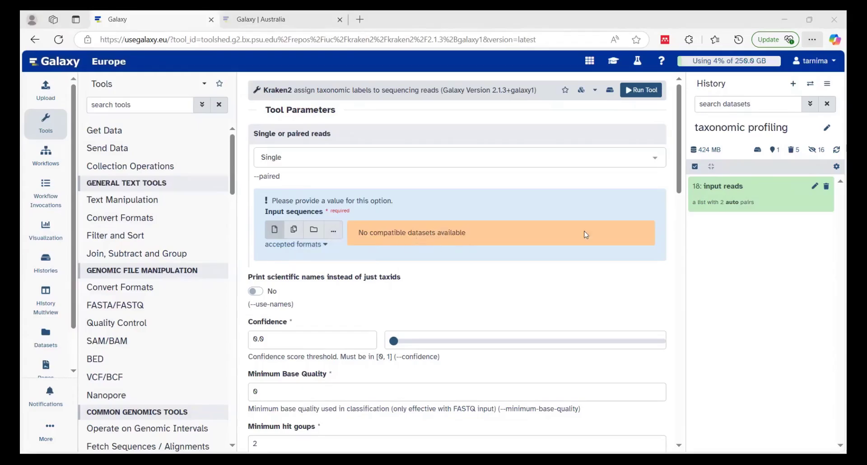
# Inspect the forward and reverse datasets of the JC1A pair inside the input reads collection.
pyautogui.click(725, 196)
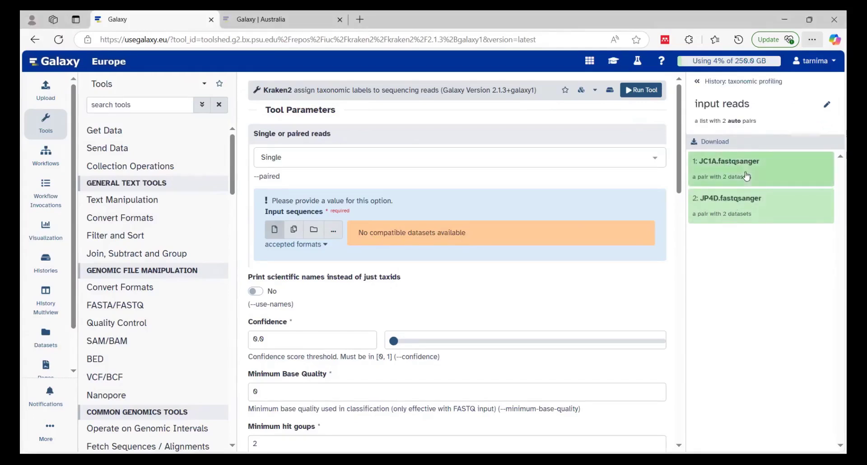
pyautogui.click(747, 176)
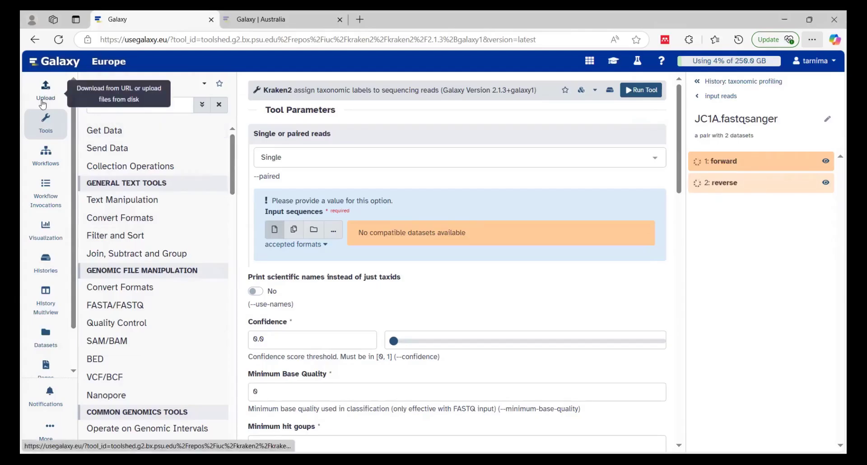
# Add an empty paste/fetch entry for the data upload and copy the four Zenodo sample links from the tutorial's dataset import section.
pyautogui.click(43, 104)
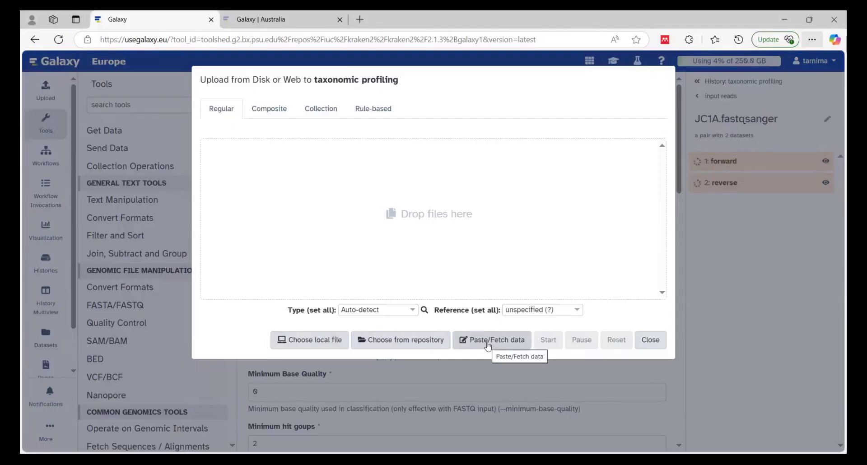
pyautogui.click(488, 346)
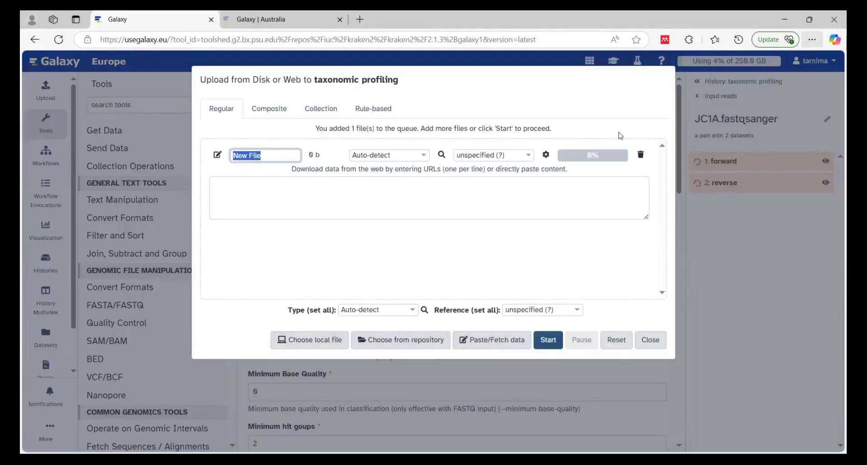
pyautogui.press('Escape')
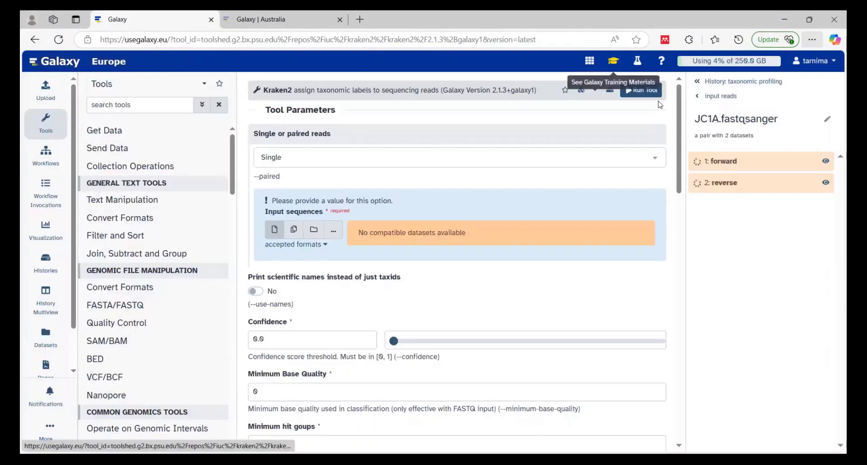
pyautogui.click(614, 61)
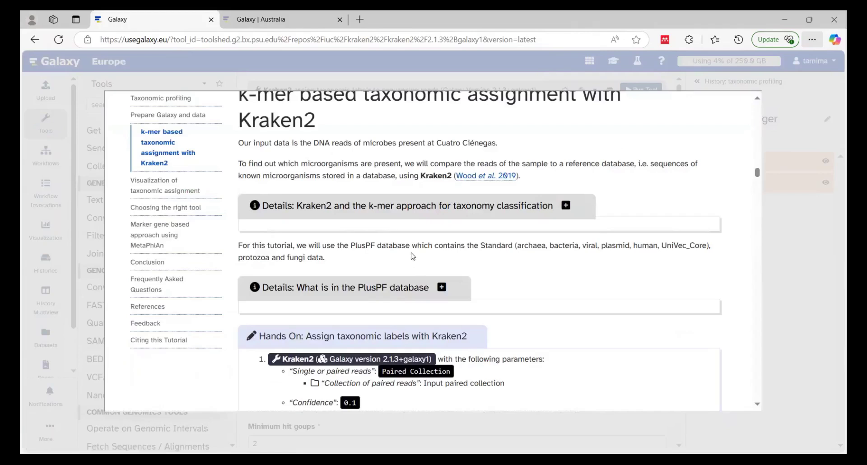
pyautogui.click(171, 118)
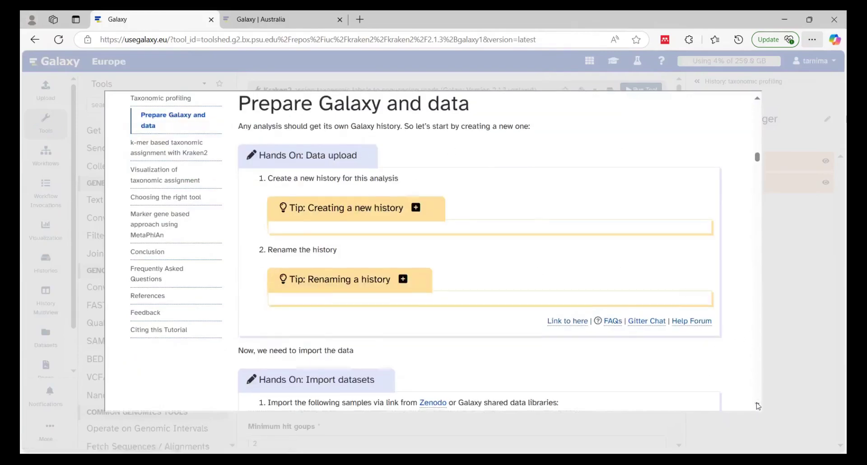
pyautogui.scroll(-3, 639, 257)
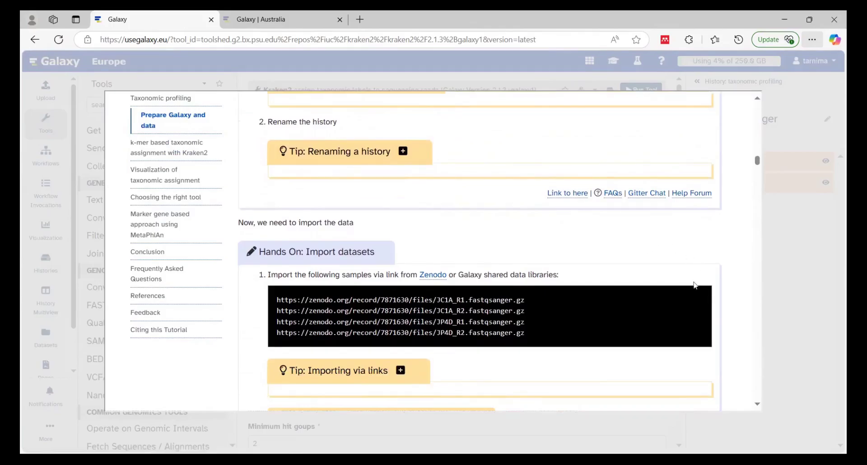
pyautogui.click(692, 296)
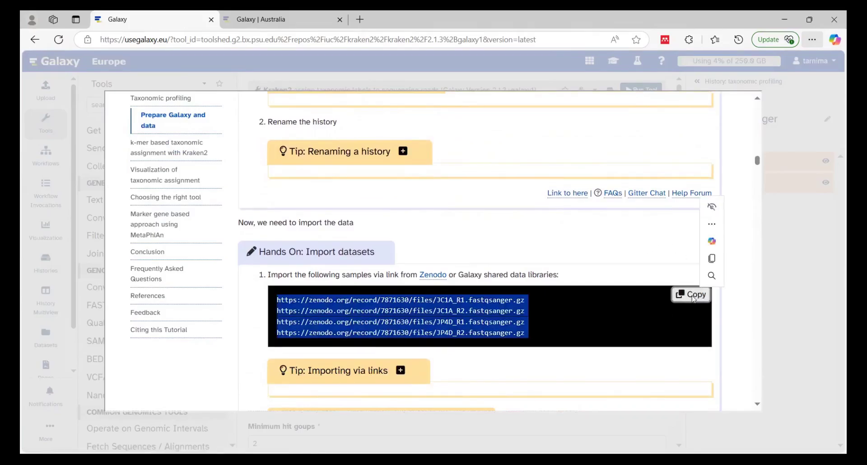
pyautogui.click(797, 289)
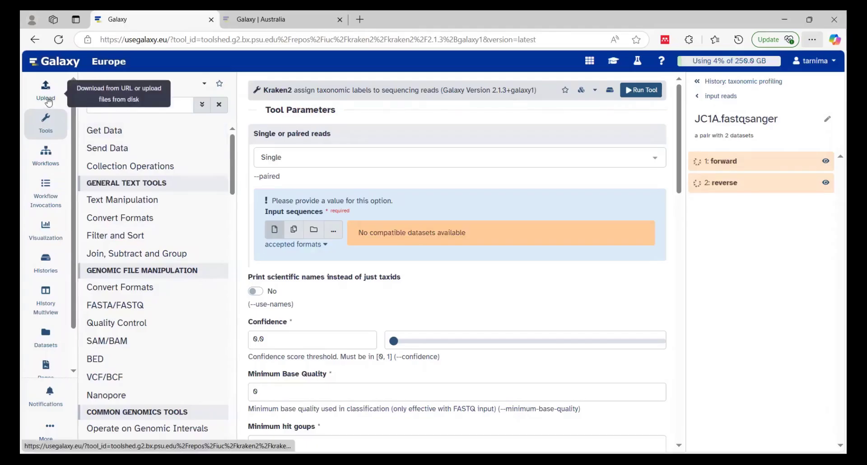
# Paste the four Zenodo FASTQ links into the upload entry, start the upload and return to the taxonomic profiling history.
pyautogui.click(46, 97)
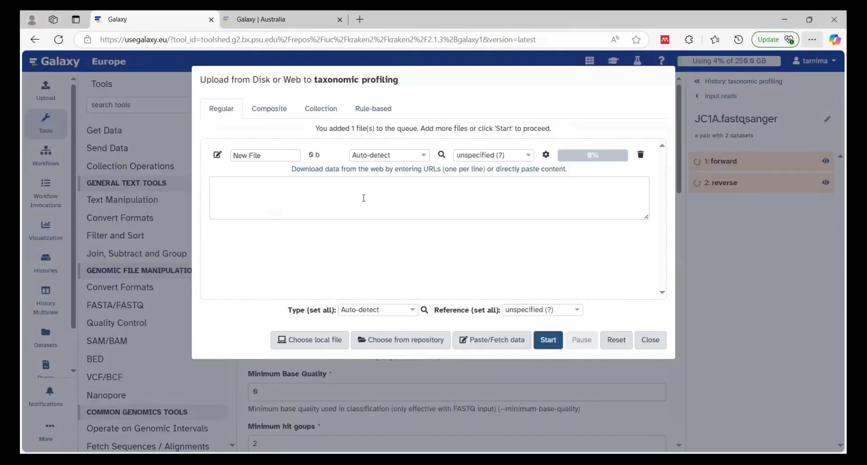
pyautogui.click(364, 198)
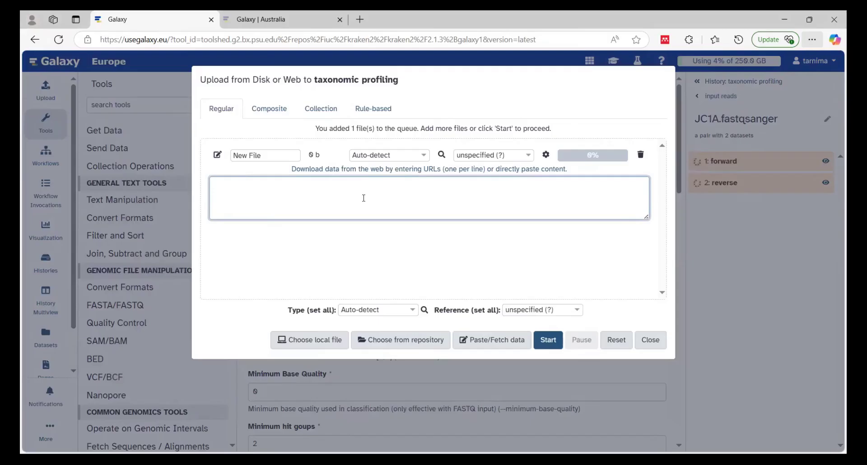
pyautogui.hotkey('ctrl', 'v')
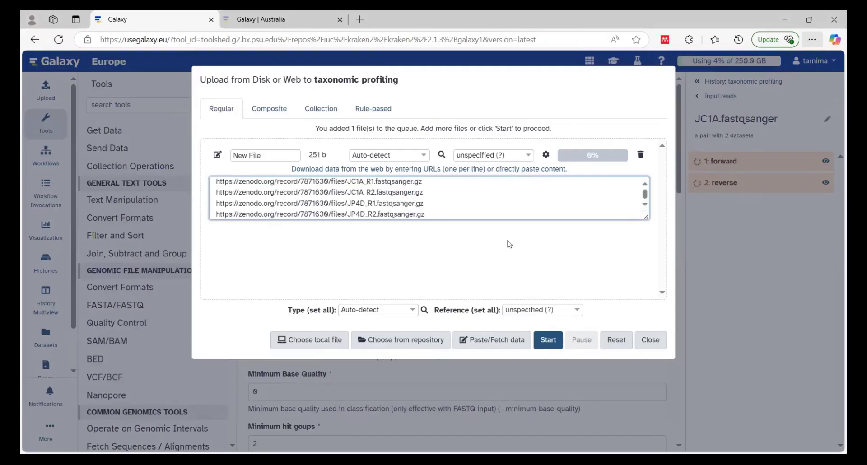
pyautogui.click(548, 340)
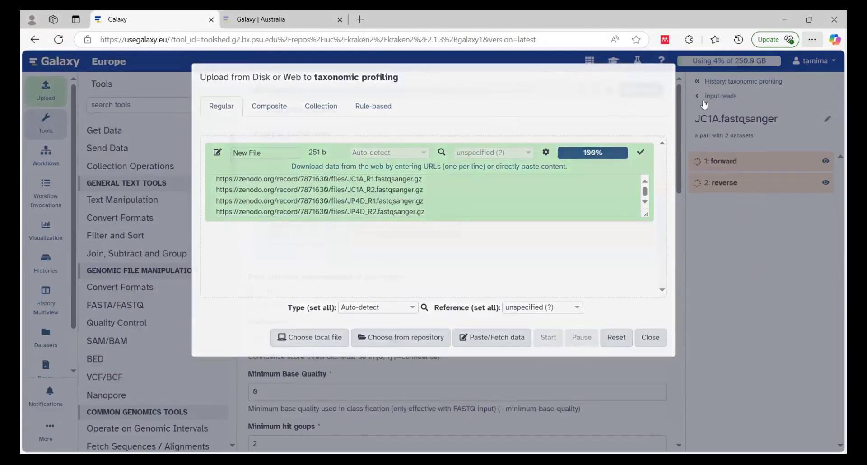
pyautogui.click(703, 103)
pyautogui.click(700, 97)
pyautogui.click(698, 82)
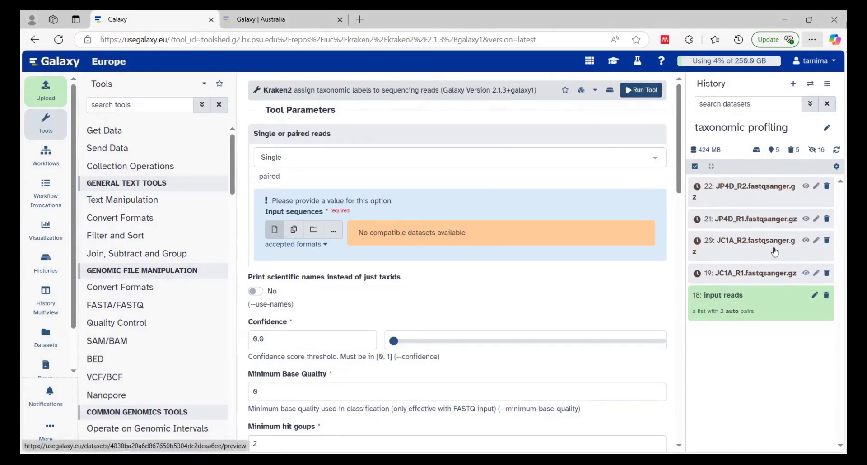
# Select the four newly uploaded FASTQ datasets without the input reads collection, and start building a list of dataset pairs from them.
pyautogui.click(696, 168)
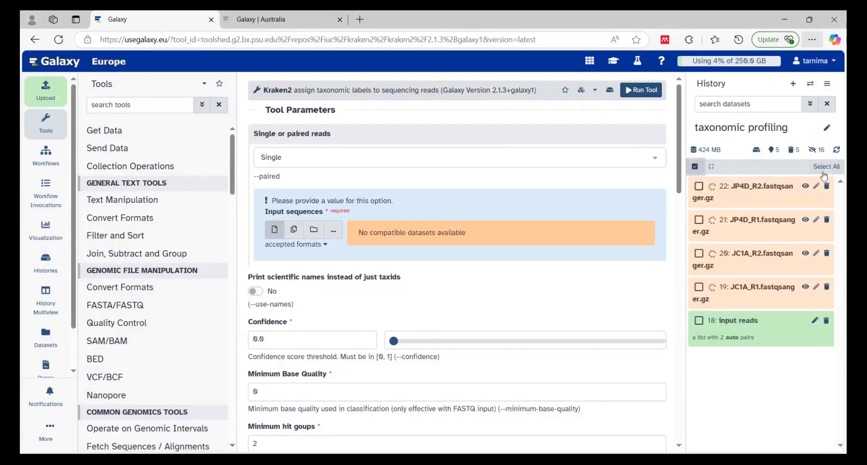
pyautogui.click(809, 166)
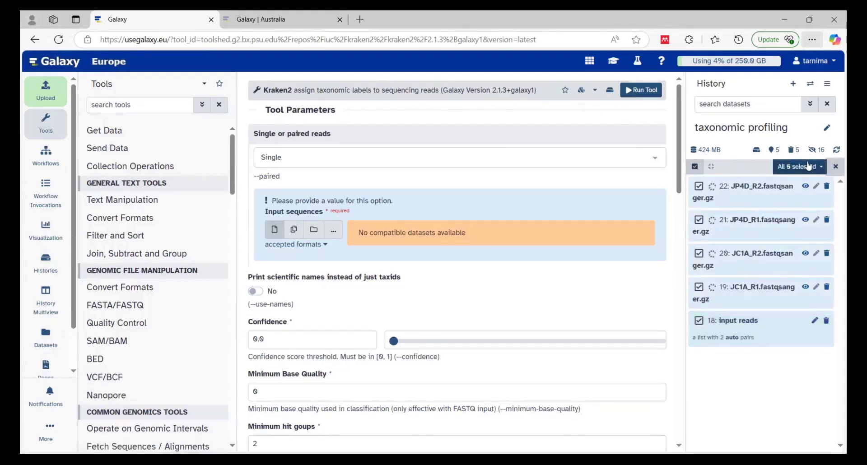
pyautogui.click(700, 321)
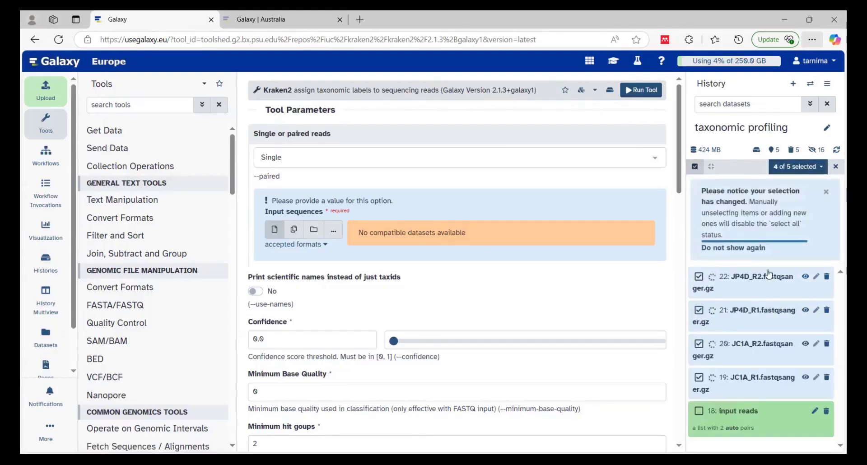
pyautogui.click(794, 171)
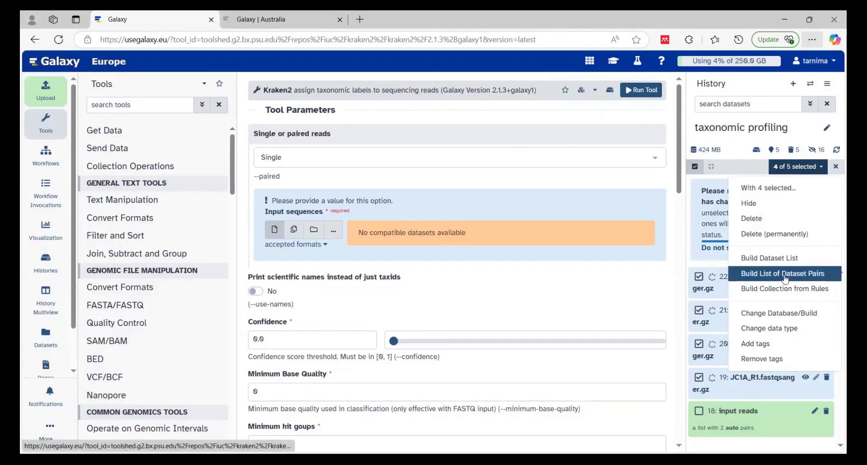
pyautogui.click(785, 278)
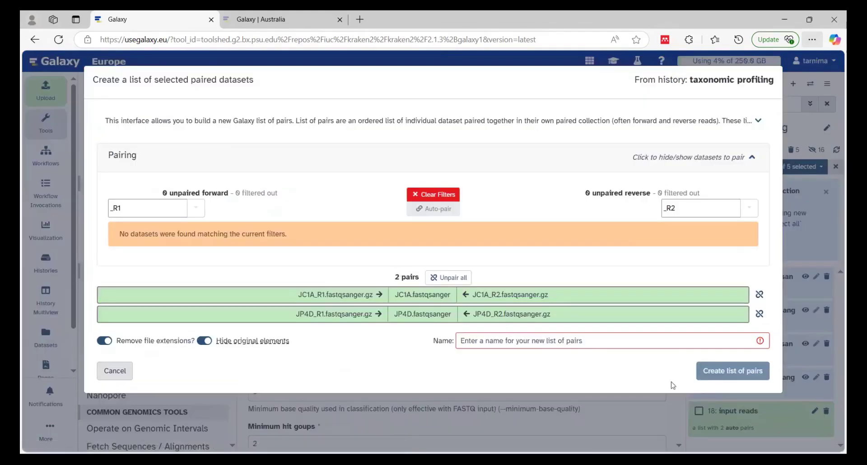
# Create the list of JC1A and JP4D pairs with the name "new inputs".
pyautogui.click(546, 344)
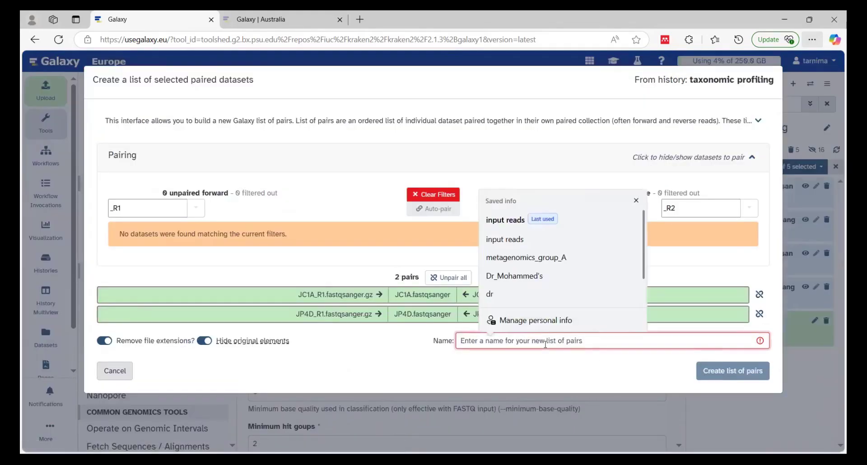
pyautogui.write('new inpu')
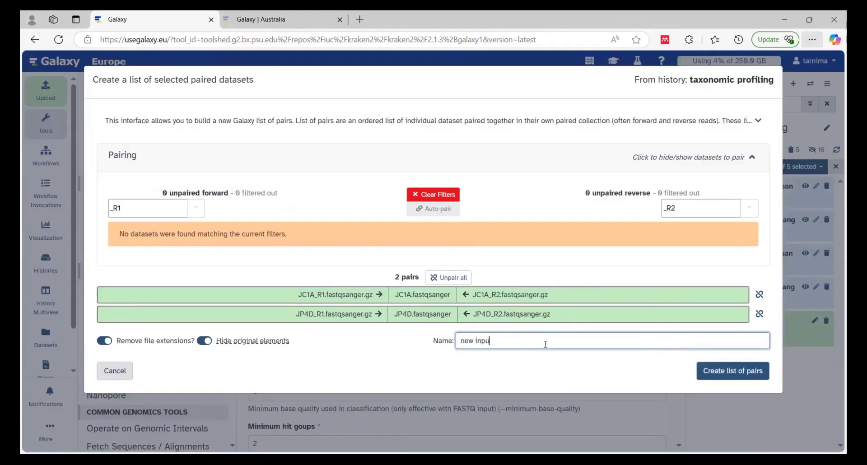
pyautogui.click(723, 374)
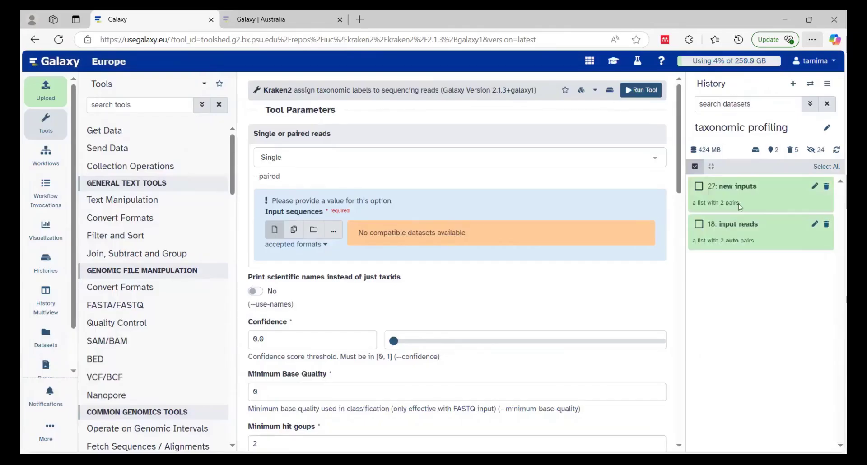
# Inspect the new inputs collection and the forward and reverse datasets of its JC1A pair.
pyautogui.click(753, 195)
pyautogui.click(736, 170)
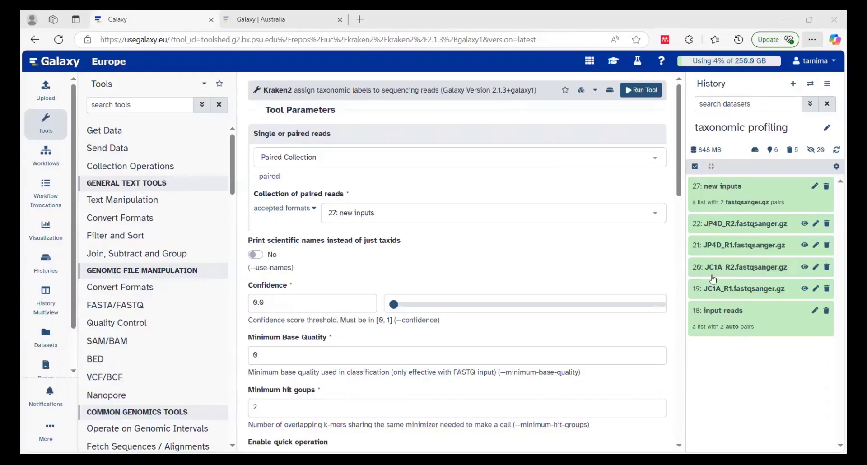
pyautogui.click(750, 206)
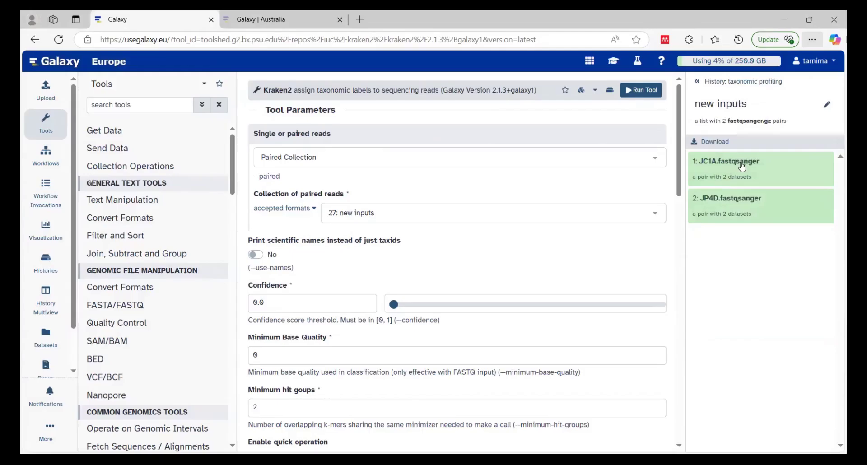
pyautogui.click(742, 165)
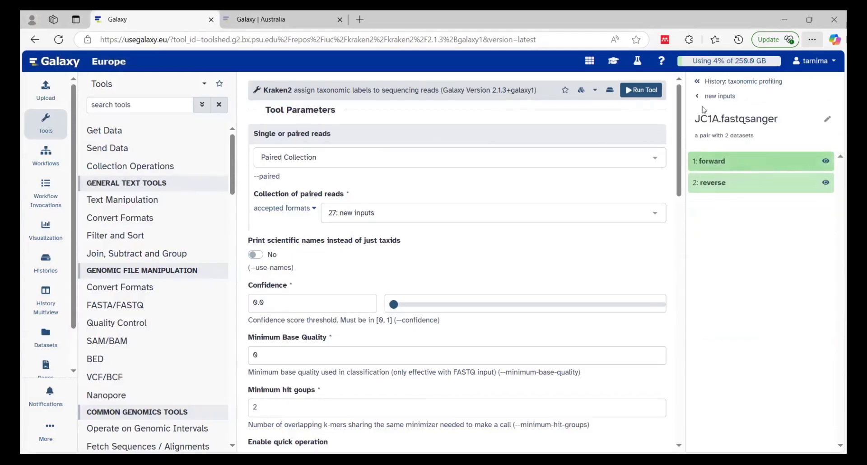
# Open the JP4D pair of the new inputs collection, and look up the Kraken2 parameters in the tutorial's k-mer based taxonomic assignment section.
pyautogui.click(718, 96)
pyautogui.click(734, 190)
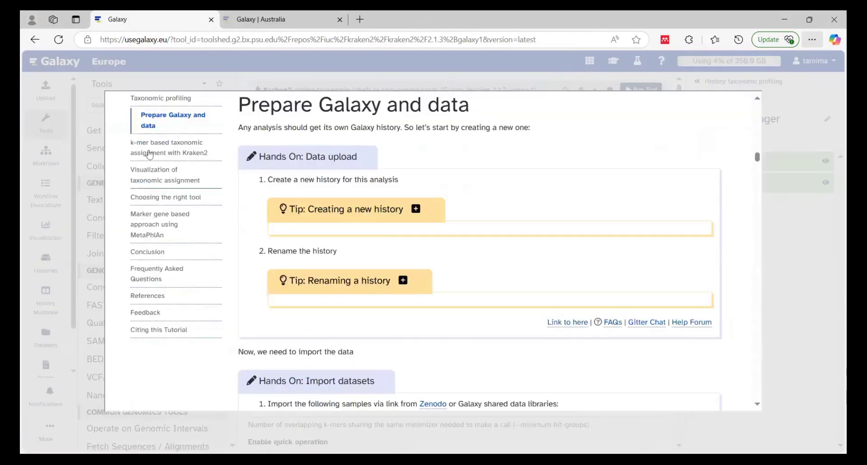
pyautogui.click(160, 149)
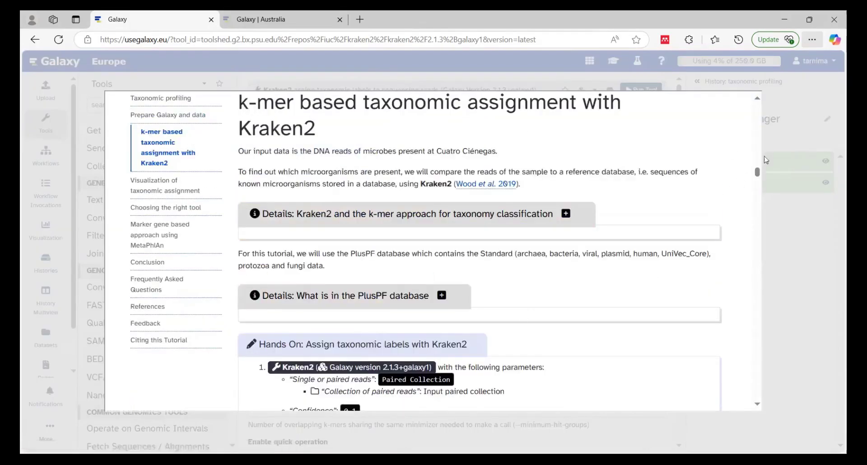
pyautogui.moveTo(757, 173); pyautogui.dragTo(758, 179)
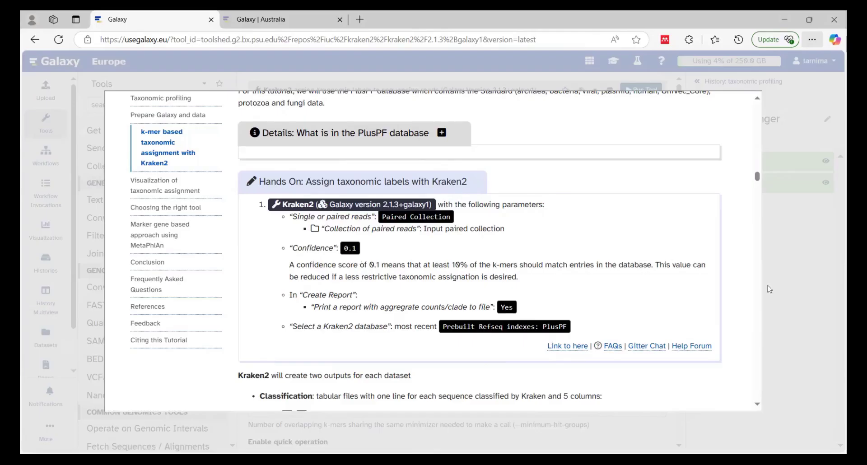
pyautogui.click(784, 300)
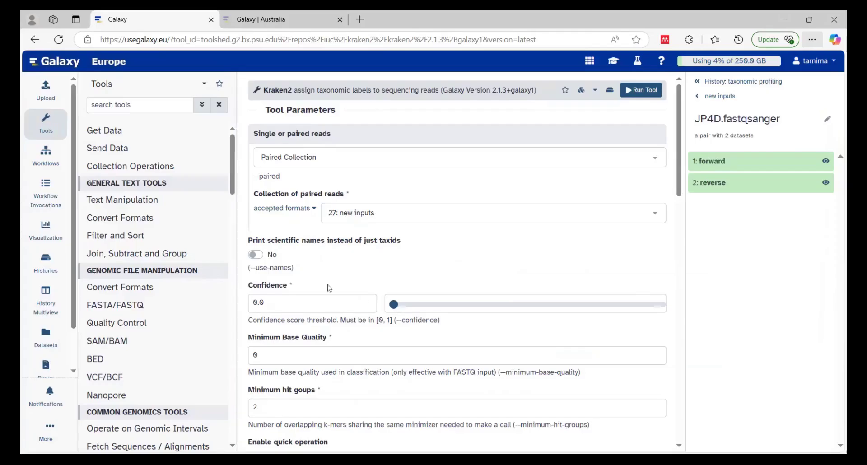
# Set the Kraken2 confidence score threshold to 0.1.
pyautogui.click(274, 300)
pyautogui.press('BackSpace')
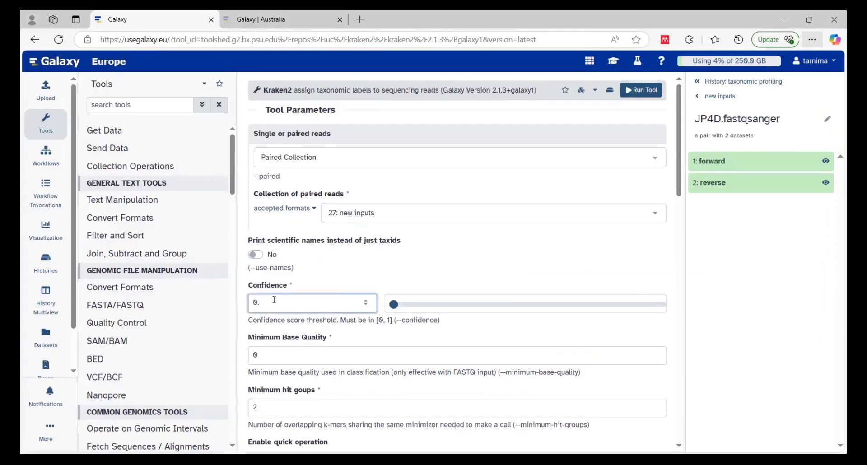
pyautogui.write('1')
# Check the tutorial's remaining Kraken2 parameters, and enable printing a report with aggregate counts/clade to file.
pyautogui.click(610, 90)
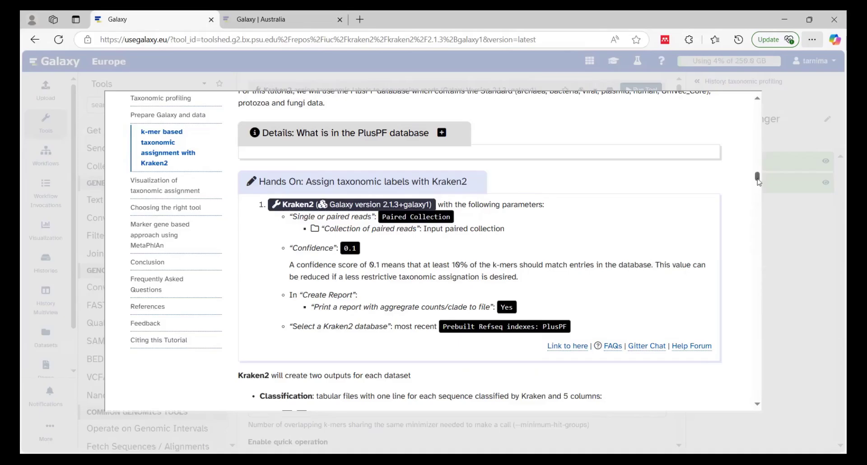
pyautogui.scroll(-1, 759, 182)
pyautogui.scroll(-1, 759, 182)
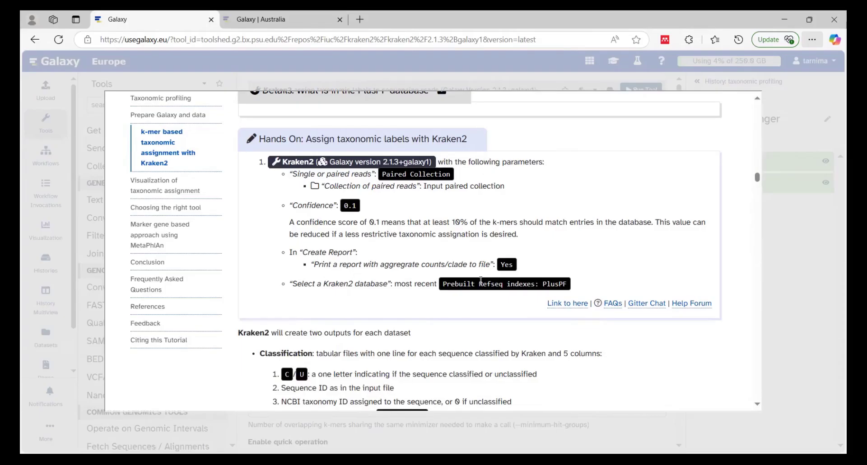
pyautogui.click(817, 285)
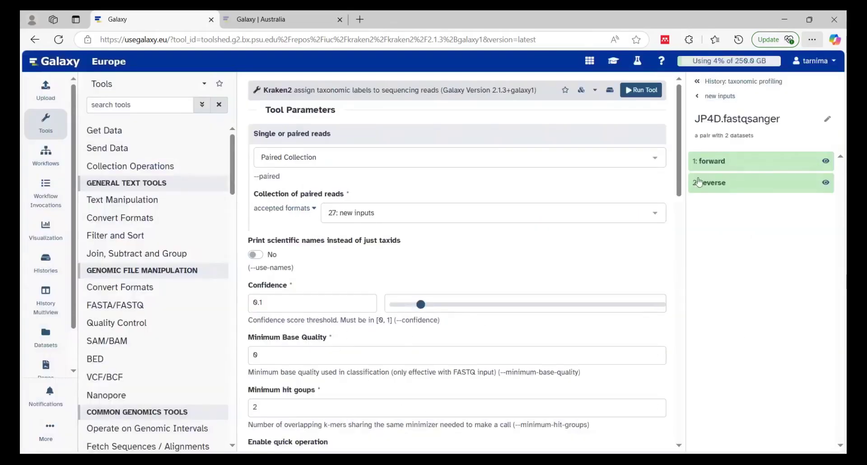
pyautogui.moveTo(681, 188); pyautogui.dragTo(700, 276)
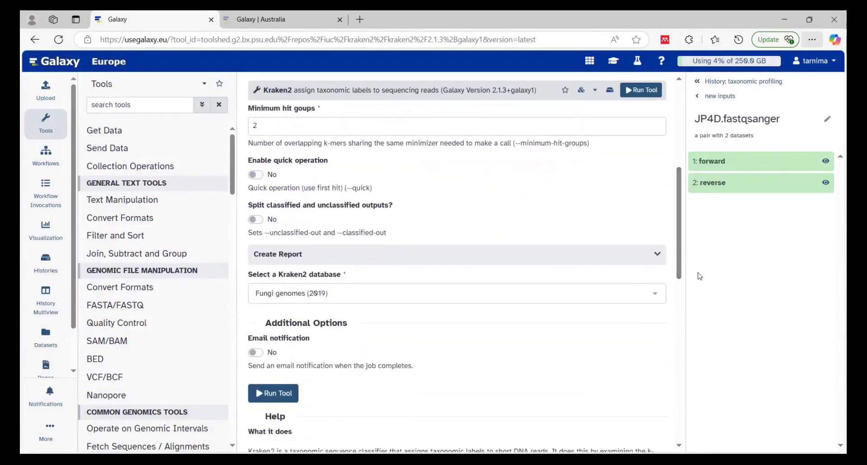
pyautogui.click(310, 262)
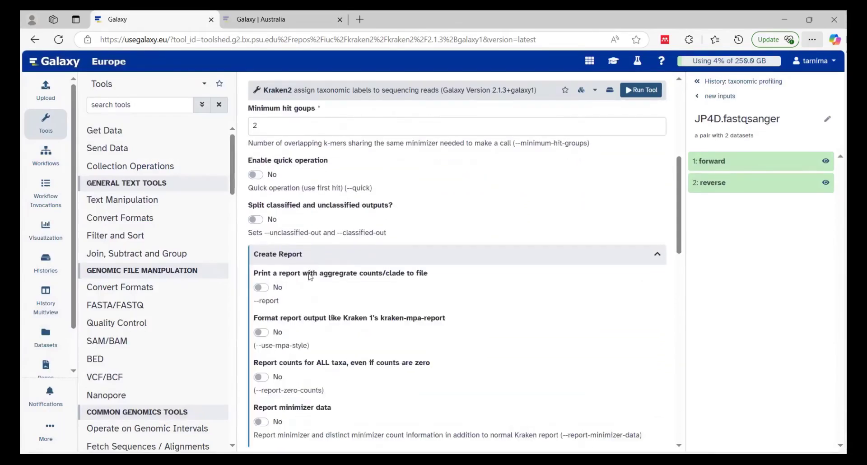
pyautogui.click(261, 288)
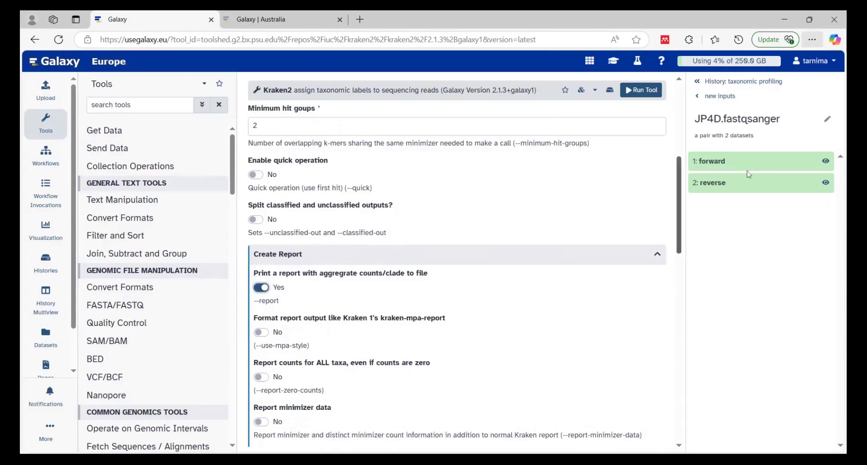
# Select the Kraken2 database "Prebuilt Refseq indexes: PlusPF" (Version: 2022-06-07), check it against the tutorial and run Kraken2.
pyautogui.moveTo(679, 214); pyautogui.dragTo(689, 272)
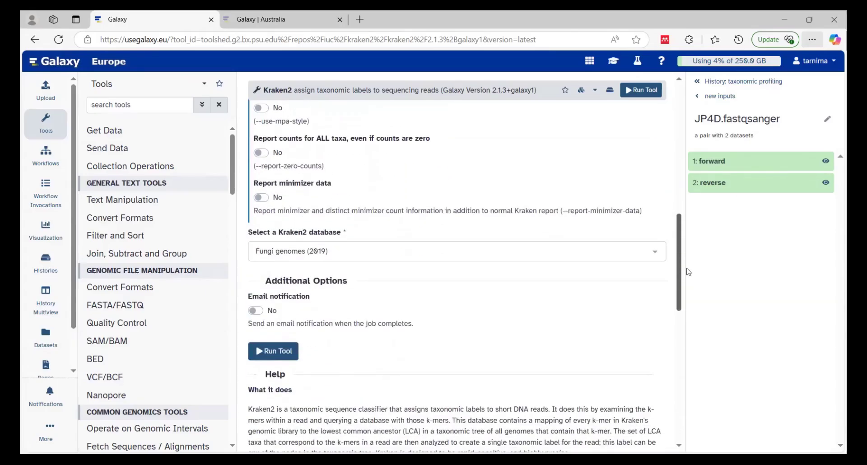
pyautogui.click(320, 251)
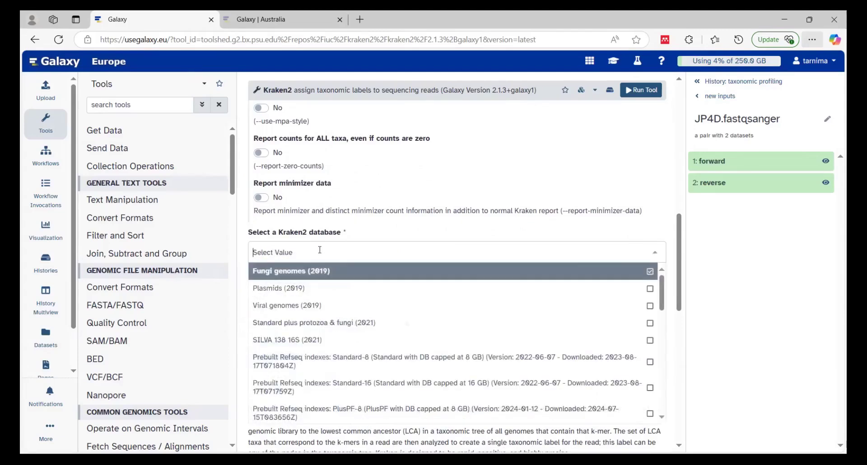
pyautogui.moveTo(666, 299); pyautogui.dragTo(686, 418)
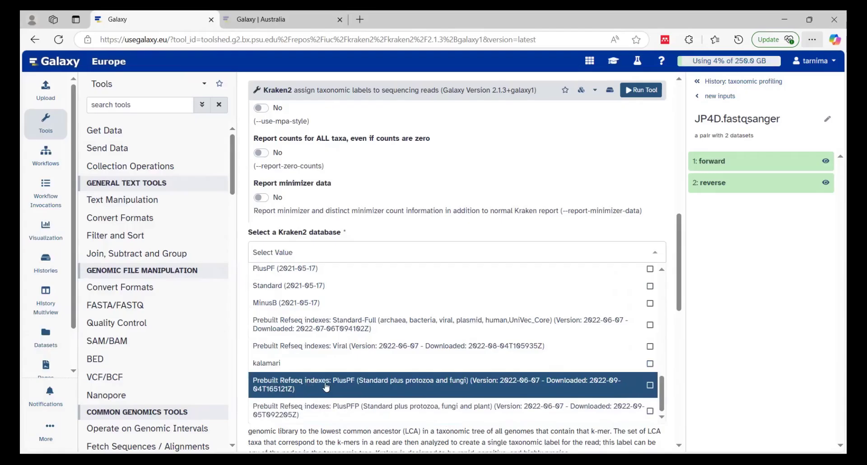
pyautogui.click(580, 384)
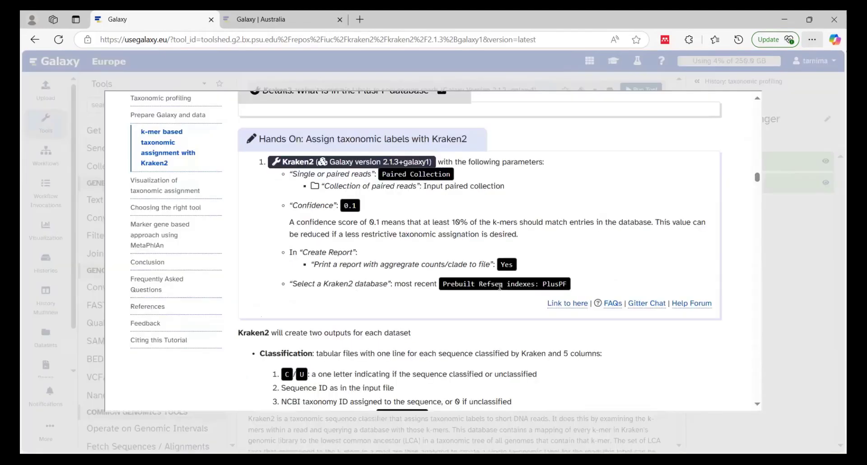
pyautogui.click(790, 352)
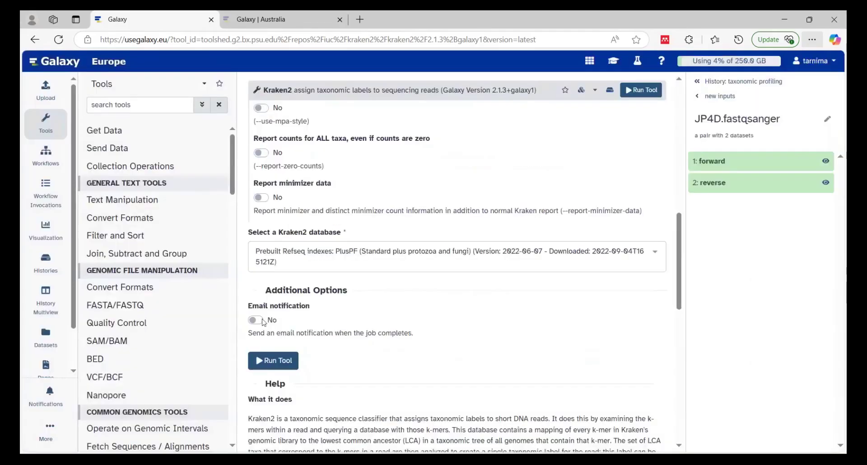
pyautogui.click(273, 366)
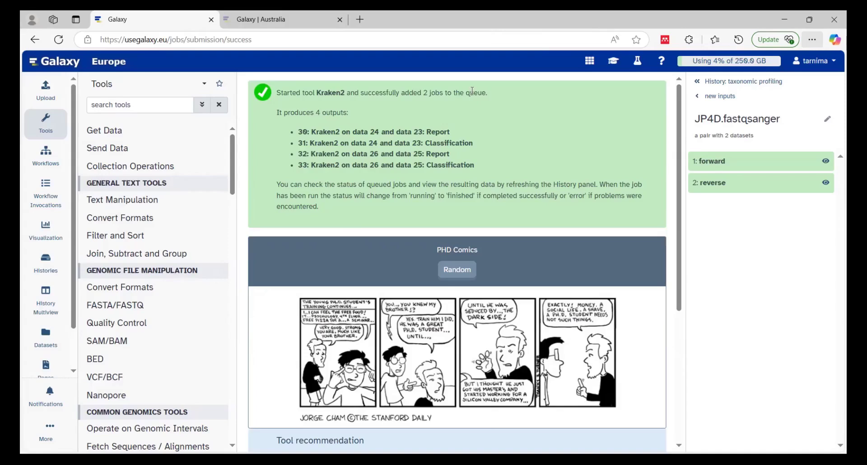
# Return to the taxonomic profiling history and view the JC1A table in the Kraken2 Classification collection.
pyautogui.click(698, 82)
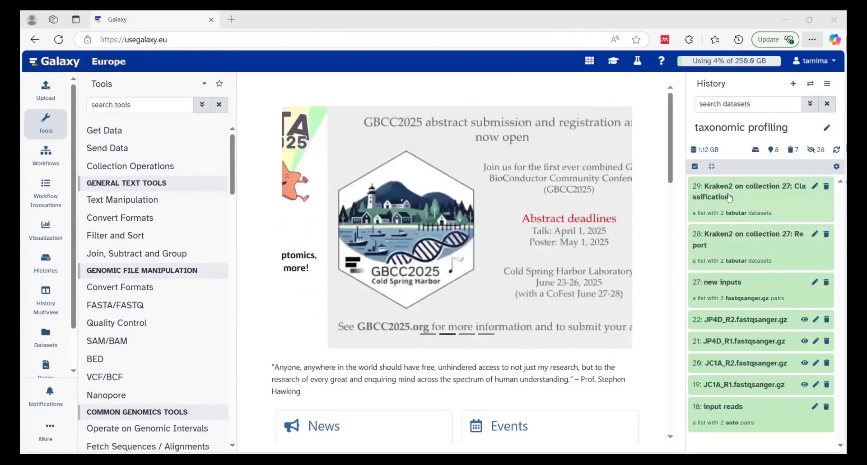
pyautogui.click(767, 203)
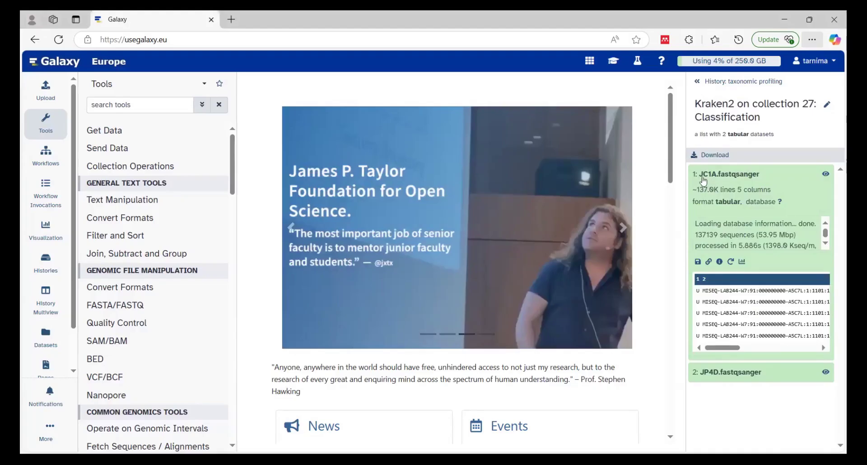
pyautogui.click(827, 179)
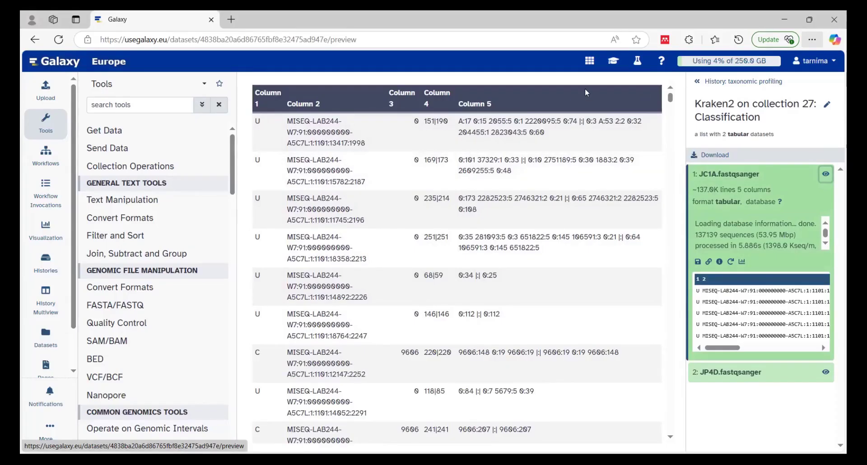
# Read the tutorial's explanation of the five columns in the Kraken2 Classification output.
pyautogui.click(613, 61)
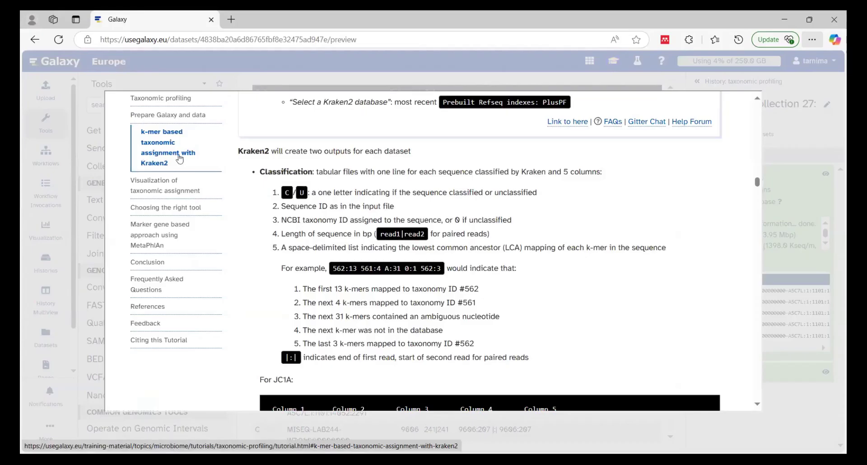
pyautogui.click(162, 156)
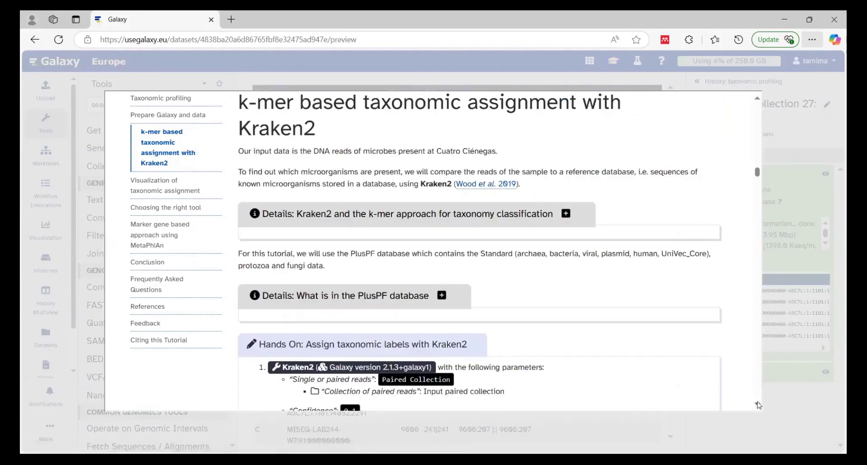
pyautogui.scroll(-2, 756, 404)
pyautogui.scroll(-4, 759, 405)
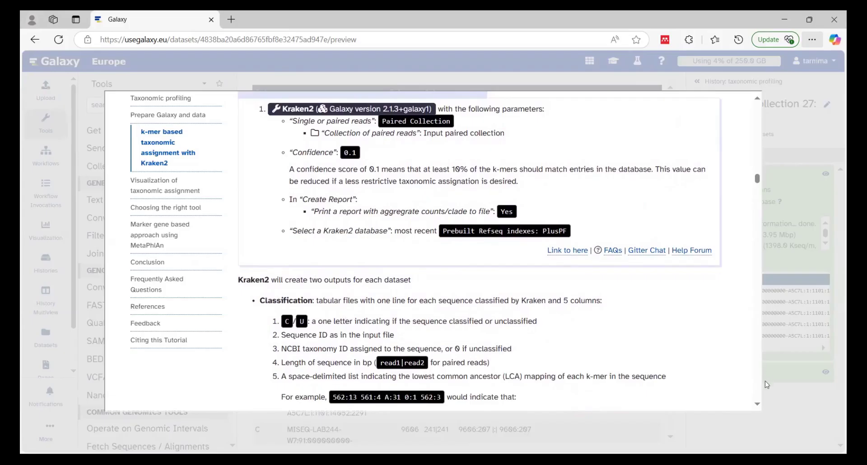
pyautogui.click(757, 405)
pyautogui.scroll(-3, 757, 407)
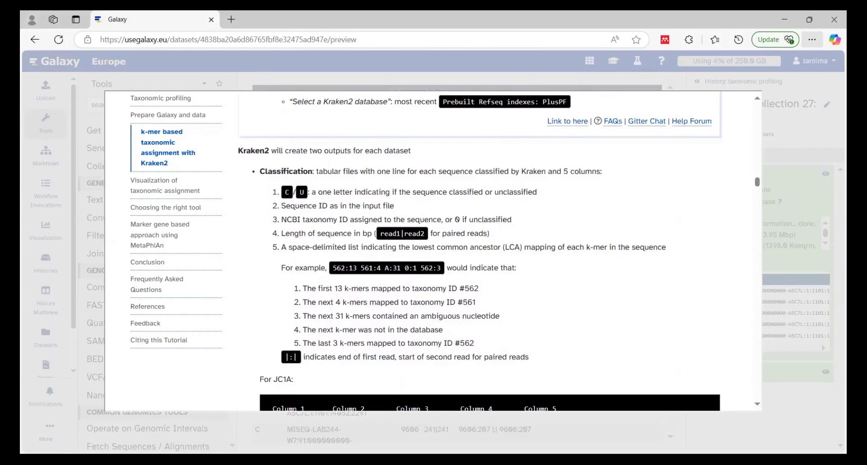
pyautogui.click(757, 404)
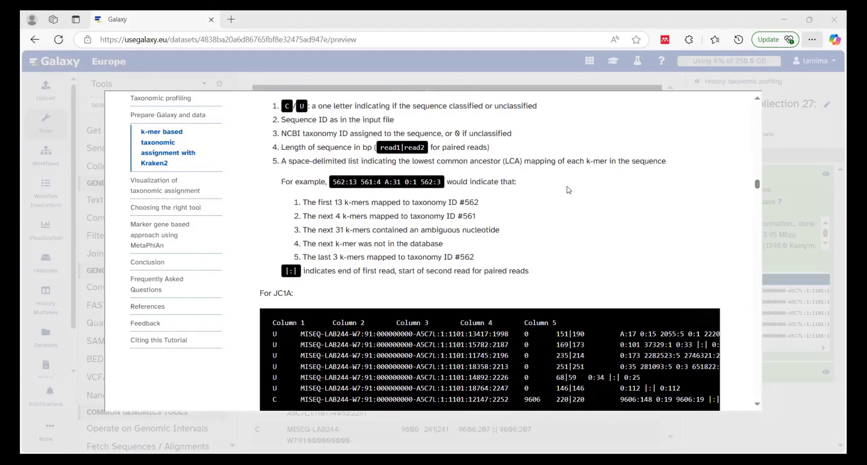
# Examine the tutorial's JC1A question about classified sequences and taxonomy IDs, and reveal its solution.
pyautogui.scroll(-5, 569, 190)
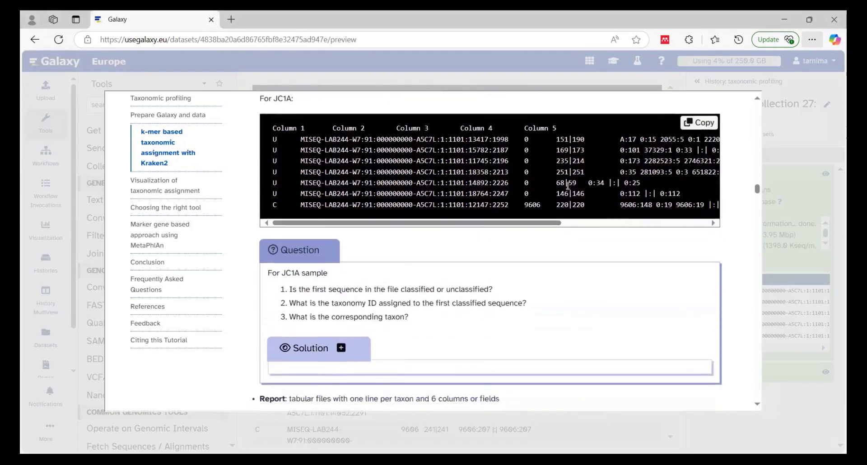
pyautogui.scroll(-1, 568, 185)
pyautogui.click(302, 311)
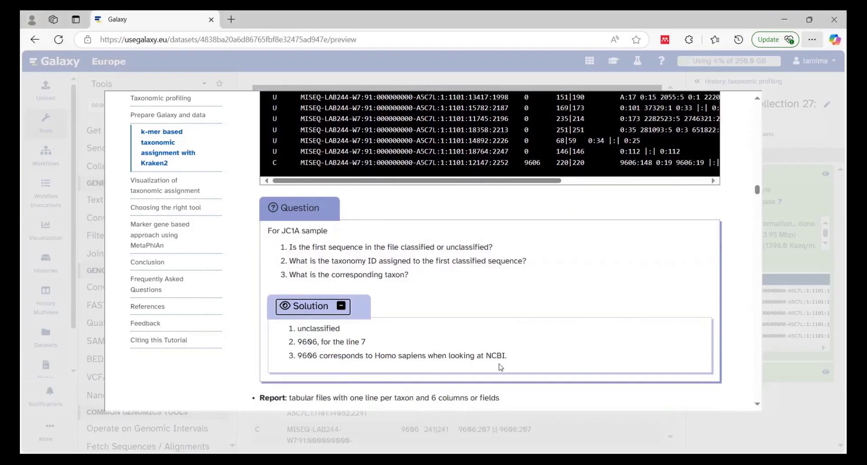
# Go back to the Classification column descriptions and review the example of k-mer to taxonomy ID mapping.
pyautogui.click(757, 100)
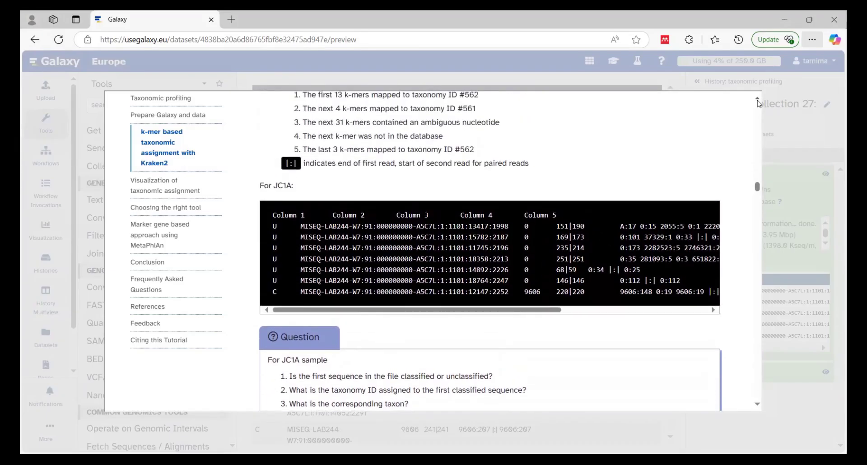
pyautogui.click(758, 100)
pyautogui.click(758, 99)
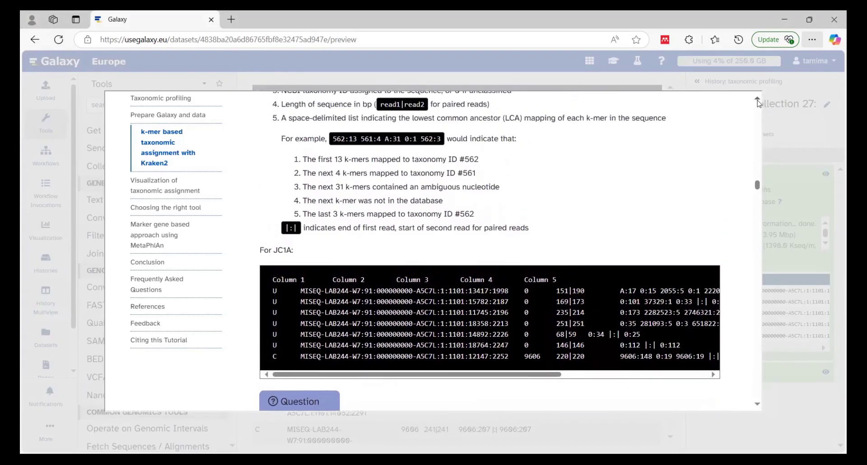
pyautogui.click(758, 99)
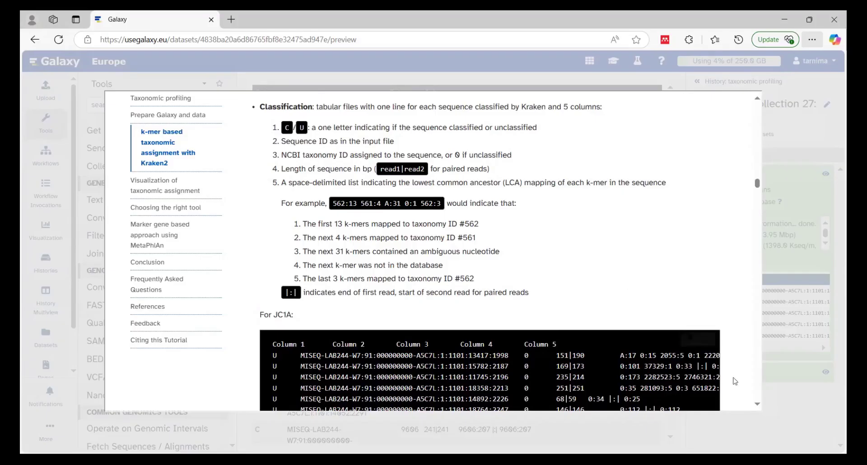
# Examine the k-mer mapping column of the tutorial's JC1A example table, highlighting the first sequence's mapping.
pyautogui.click(755, 405)
pyautogui.click(755, 404)
pyautogui.click(755, 405)
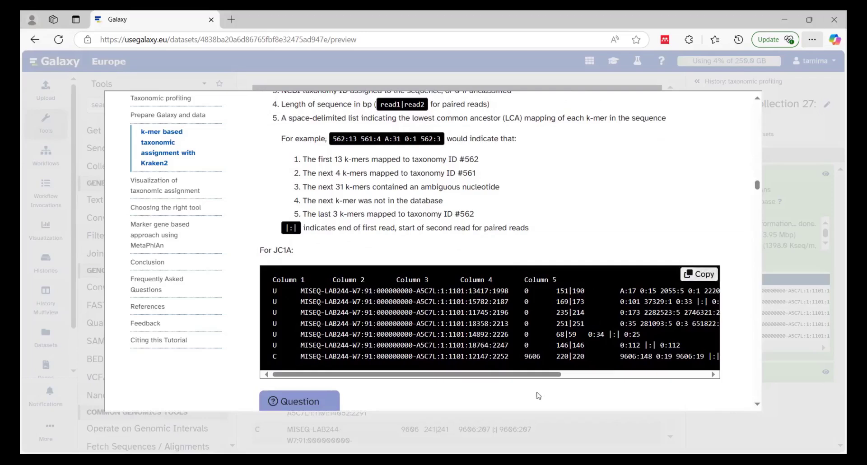
pyautogui.moveTo(535, 378); pyautogui.dragTo(659, 381)
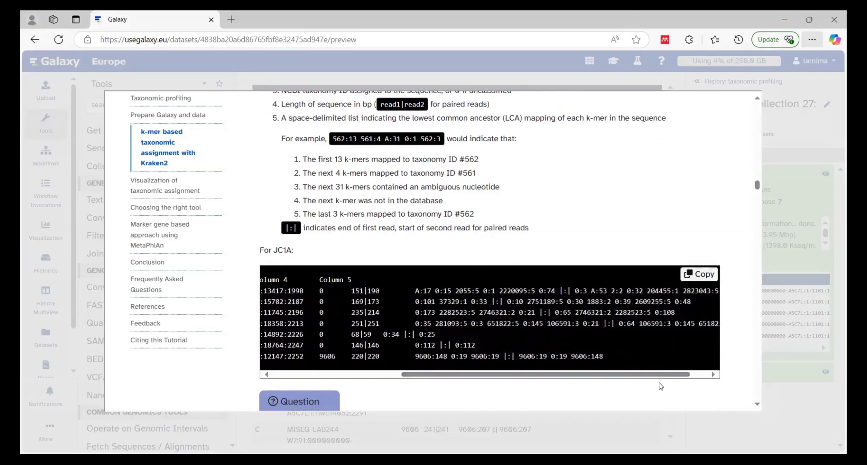
pyautogui.moveTo(416, 291); pyautogui.dragTo(726, 301)
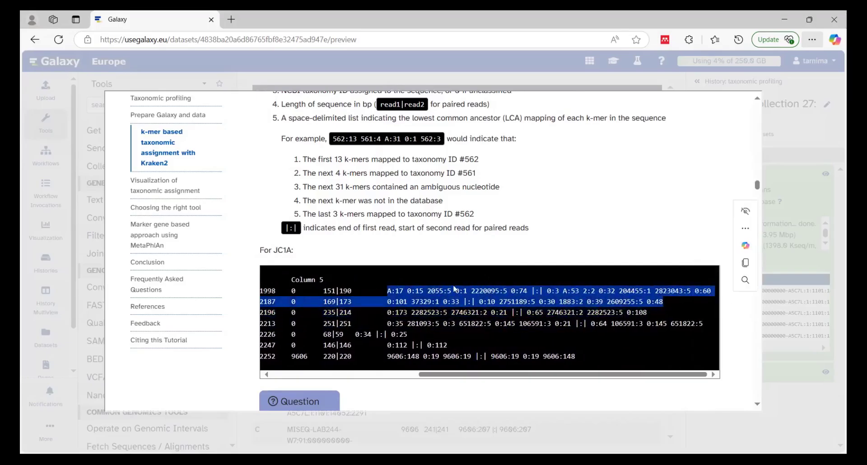
pyautogui.click(410, 293)
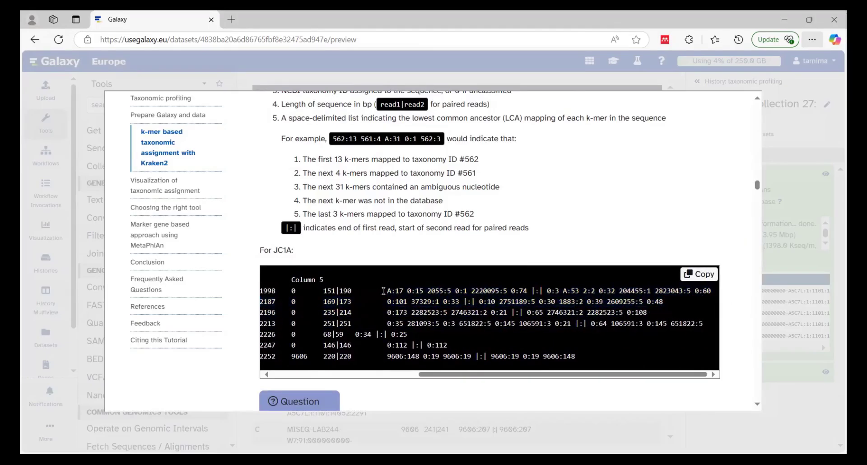
pyautogui.moveTo(387, 291); pyautogui.dragTo(710, 292)
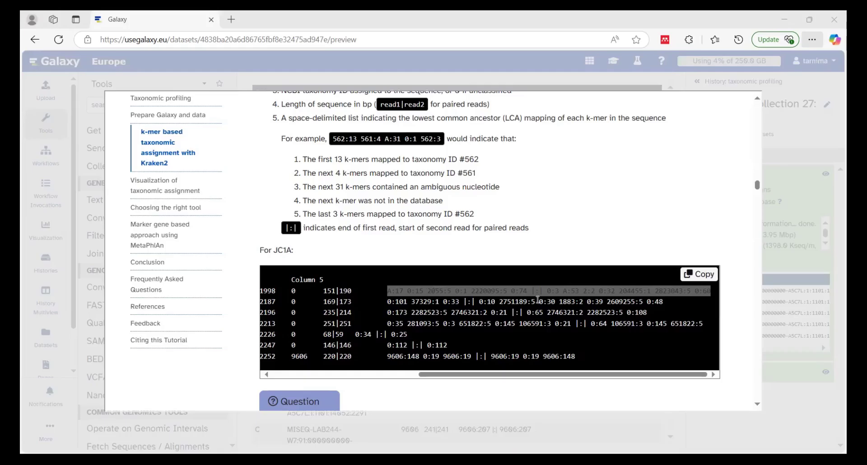
# Highlight the A:17 and 0:15 entries in the first JC1A sequence's k-mer mapping.
pyautogui.click(389, 292)
pyautogui.moveTo(388, 292); pyautogui.dragTo(404, 294)
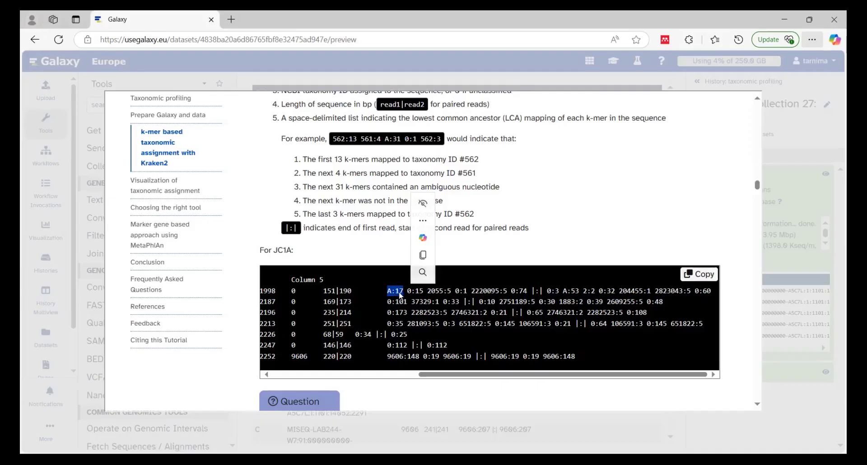
pyautogui.click(400, 293)
pyautogui.click(400, 291)
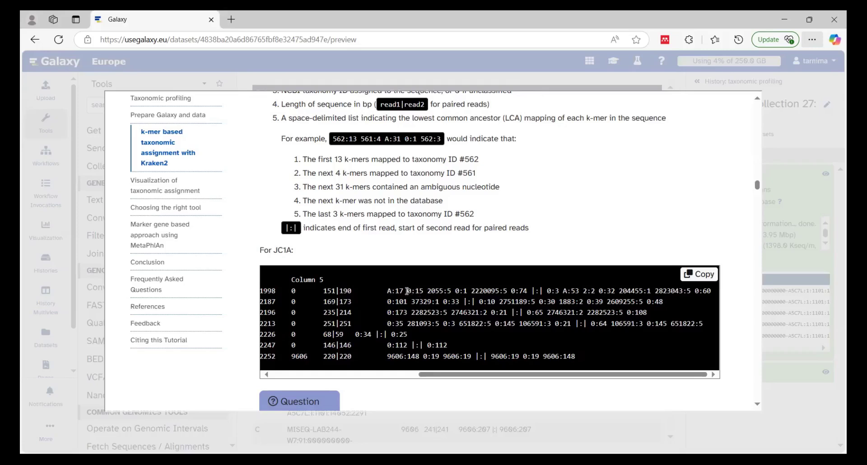
pyautogui.moveTo(408, 291); pyautogui.dragTo(424, 291)
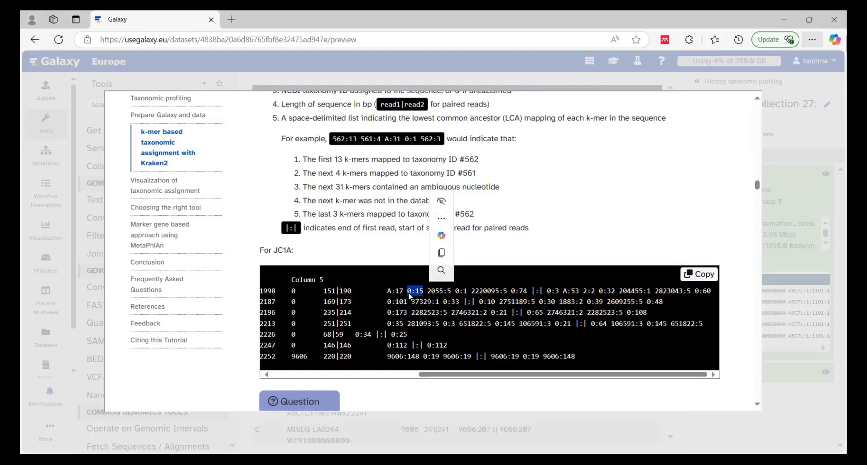
pyautogui.click(431, 291)
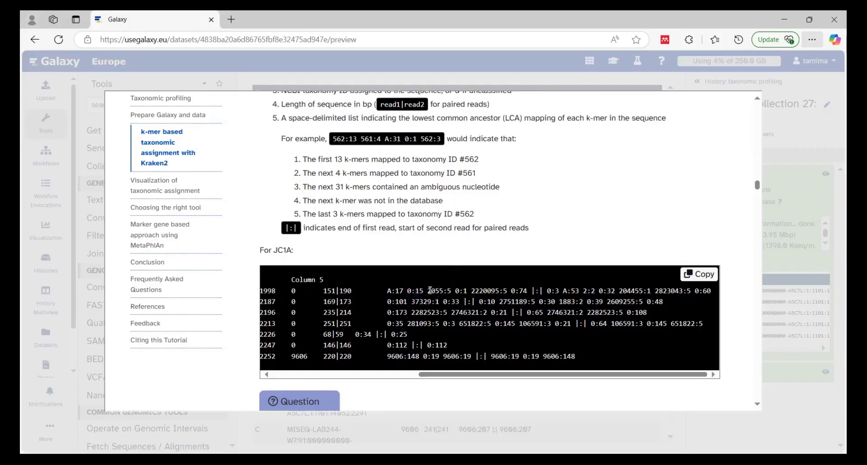
# Highlight the rest of the first read's k-mer mapping in the first JC1A row, from 2055:5 through 0:74.
pyautogui.moveTo(428, 290); pyautogui.dragTo(451, 294)
pyautogui.click(455, 292)
pyautogui.moveTo(455, 291); pyautogui.dragTo(467, 293)
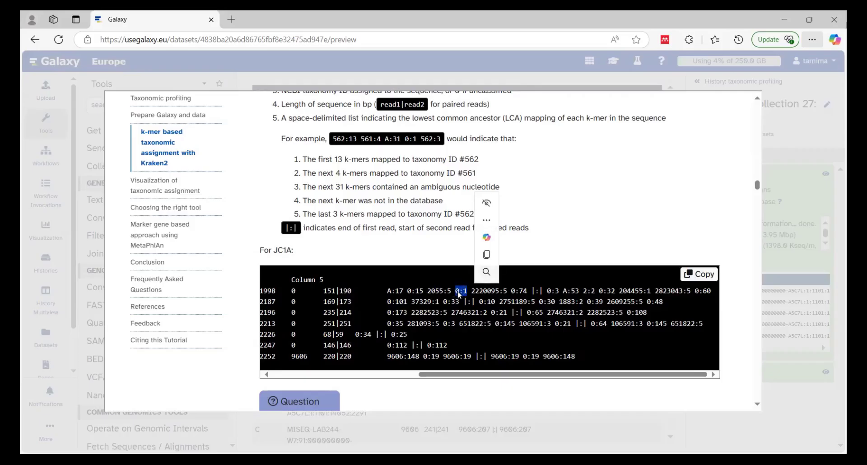
pyautogui.click(479, 296)
pyautogui.moveTo(473, 291); pyautogui.dragTo(508, 295)
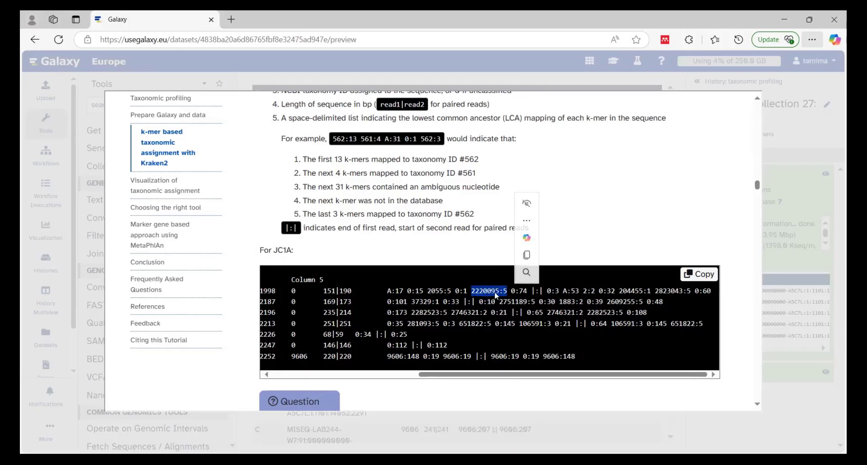
pyautogui.click(509, 292)
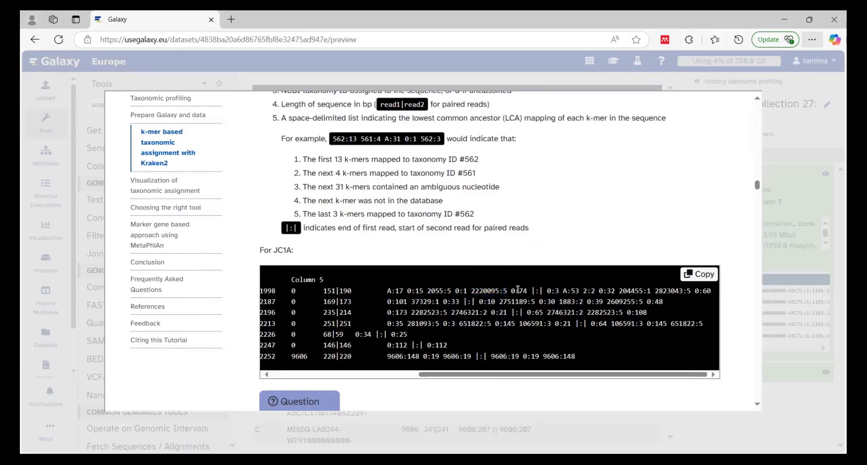
pyautogui.moveTo(512, 291); pyautogui.dragTo(529, 291)
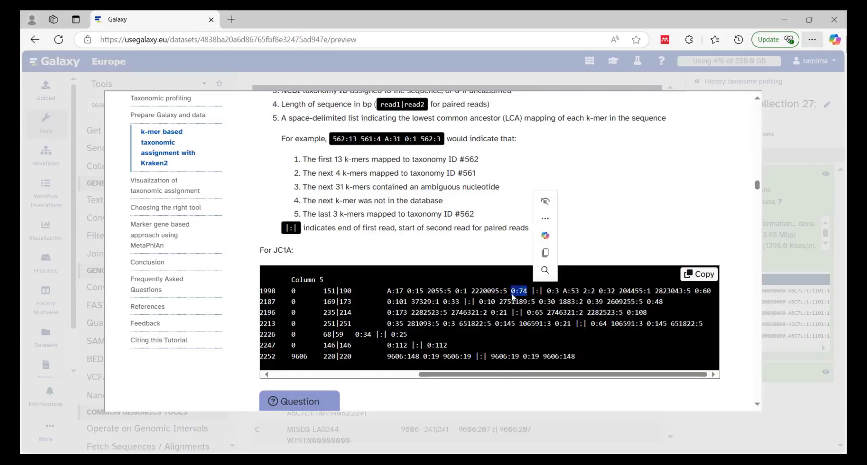
pyautogui.click(534, 292)
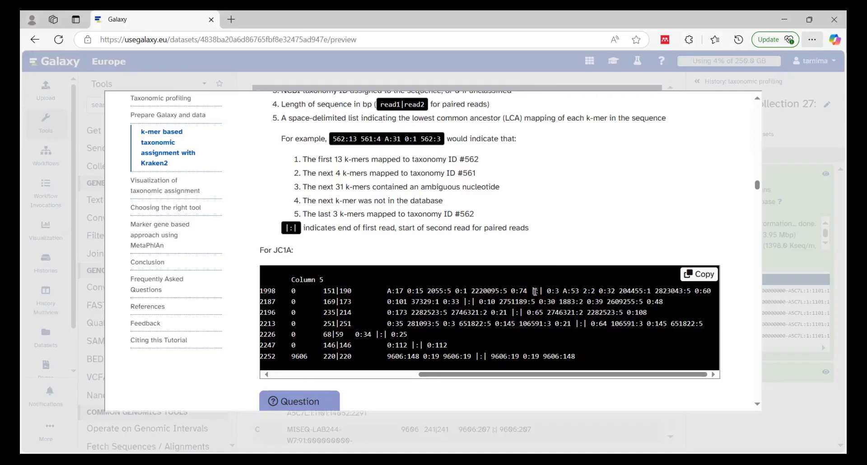
# Examine the |:| read separator in the first JC1A row and the second read's entries 0:3, A:53 and 2:2.
pyautogui.moveTo(531, 292); pyautogui.dragTo(542, 295)
pyautogui.click(544, 289)
pyautogui.moveTo(541, 291); pyautogui.dragTo(533, 291)
pyautogui.moveTo(541, 291)
pyautogui.mouseDown()
pyautogui.moveTo(530, 291)
pyautogui.moveTo(544, 291)
pyautogui.mouseUp()
pyautogui.click(534, 291)
pyautogui.moveTo(532, 291); pyautogui.dragTo(544, 291)
pyautogui.moveTo(547, 291); pyautogui.dragTo(560, 291)
pyautogui.moveTo(563, 291); pyautogui.dragTo(574, 295)
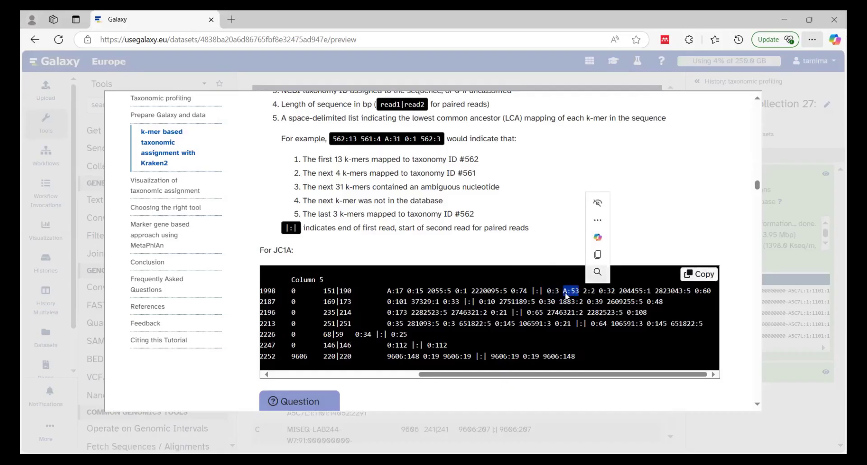
pyautogui.click(596, 295)
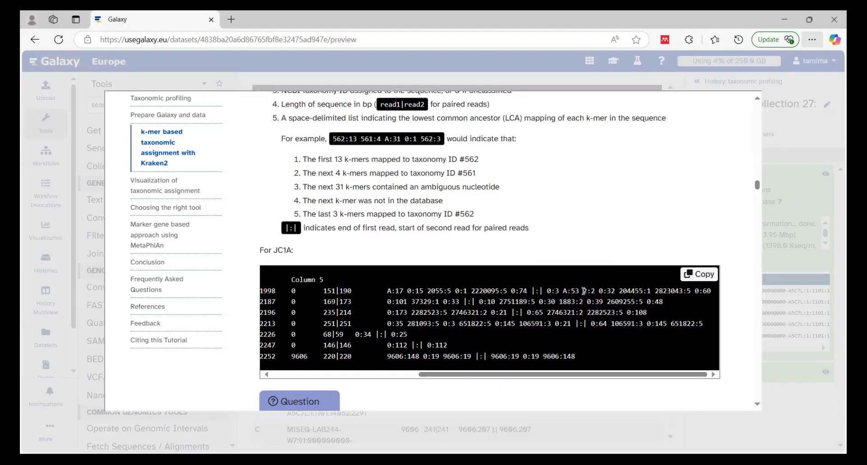
pyautogui.doubleClick(588, 292)
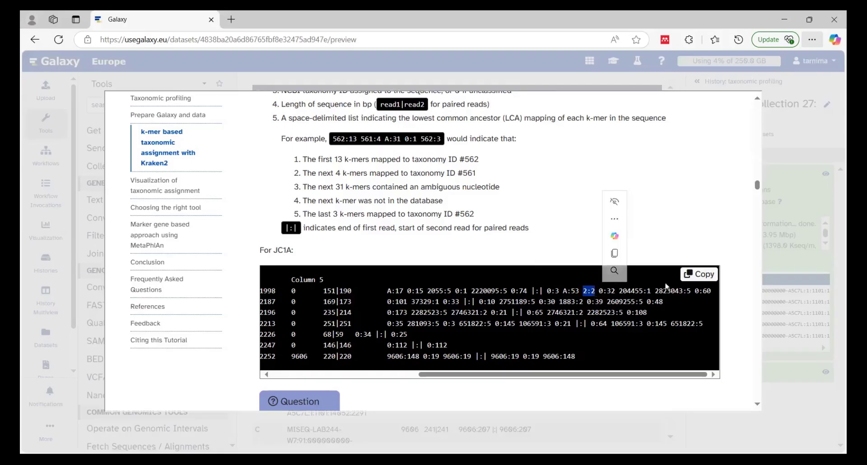
# Review the tutorial's k-mer mapping example, matching 562:13 to the explanation of the first 13 k-mers.
pyautogui.click(406, 199)
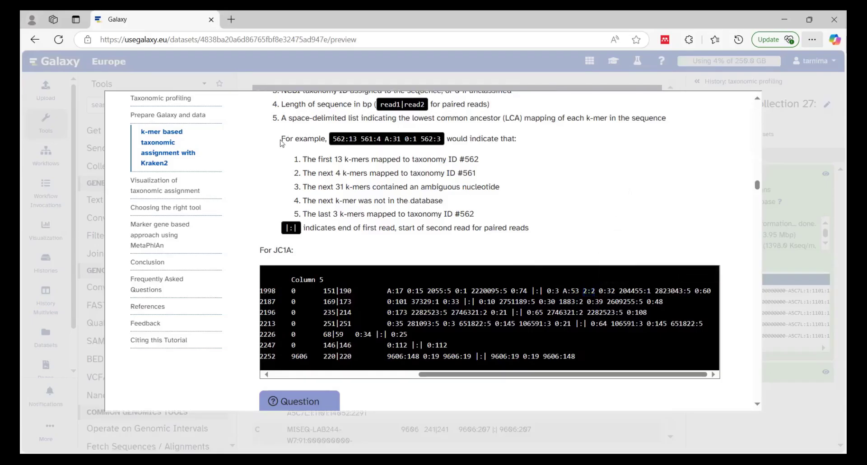
pyautogui.moveTo(281, 139); pyautogui.dragTo(518, 147)
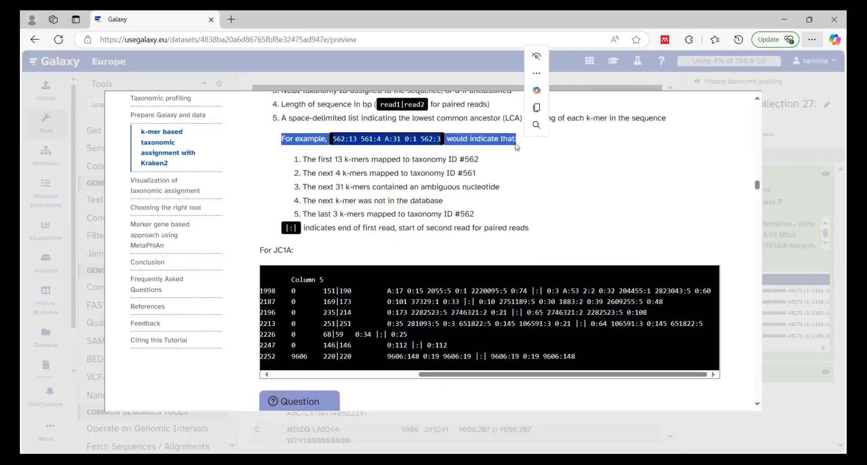
pyautogui.click(337, 152)
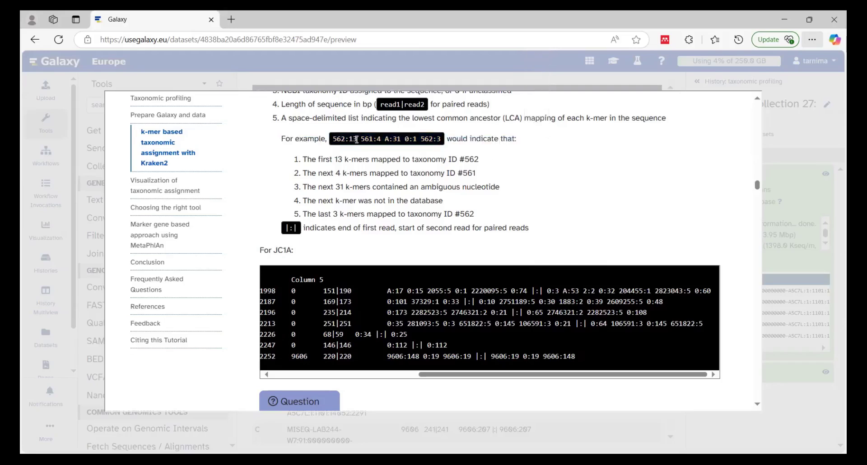
pyautogui.moveTo(357, 139); pyautogui.dragTo(334, 138)
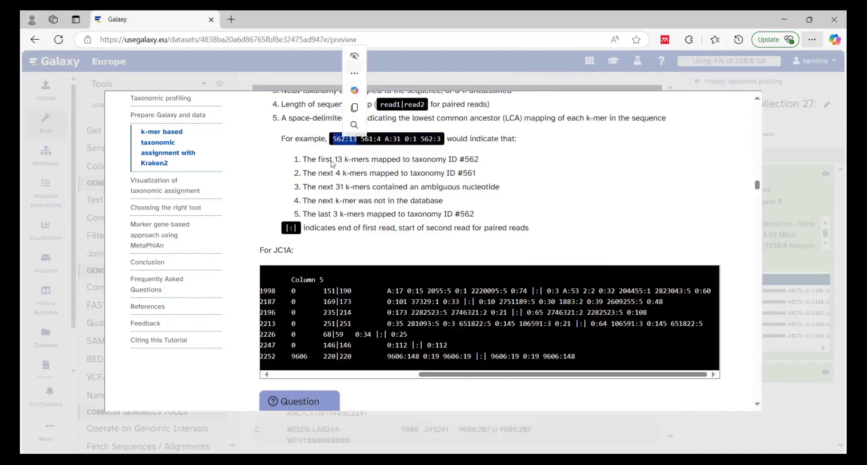
pyautogui.click(336, 159)
pyautogui.moveTo(336, 159); pyautogui.dragTo(358, 159)
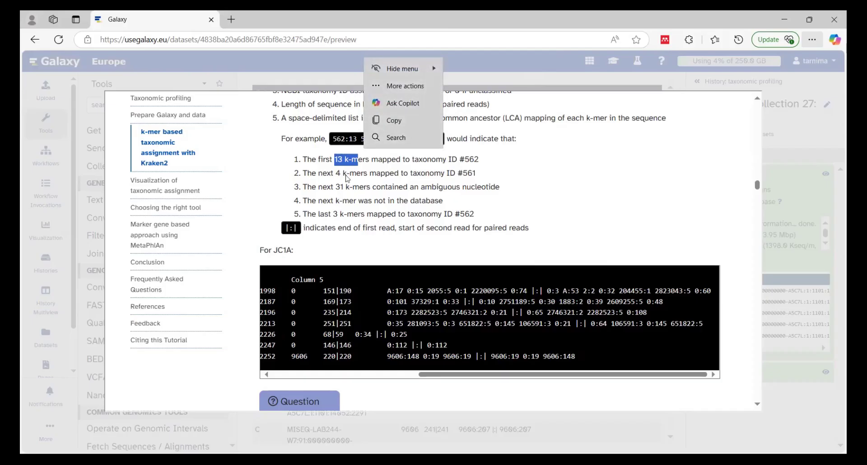
pyautogui.click(365, 134)
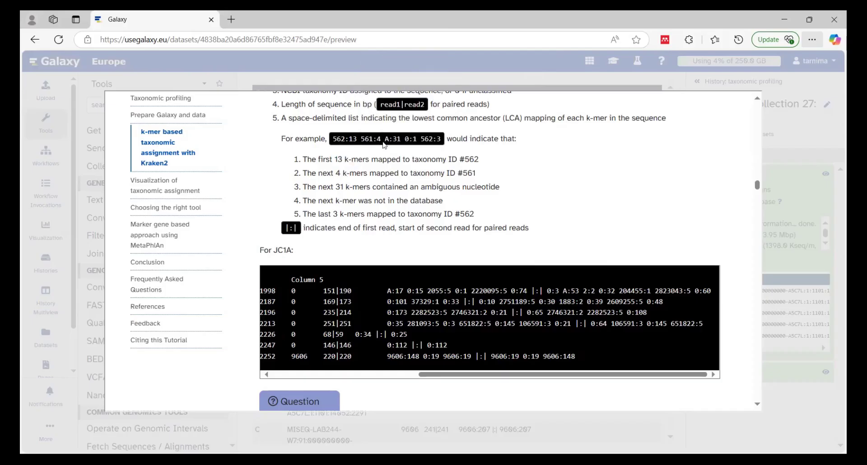
# Match the example's remaining entries 561:4, A:31, 0:1 and 562:3 to their explanations, and highlight the |:| separator.
pyautogui.doubleClick(378, 141)
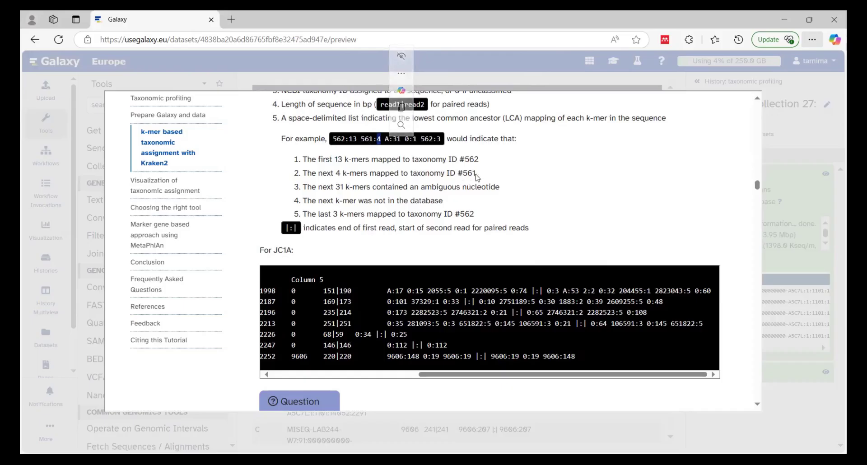
pyautogui.doubleClick(396, 140)
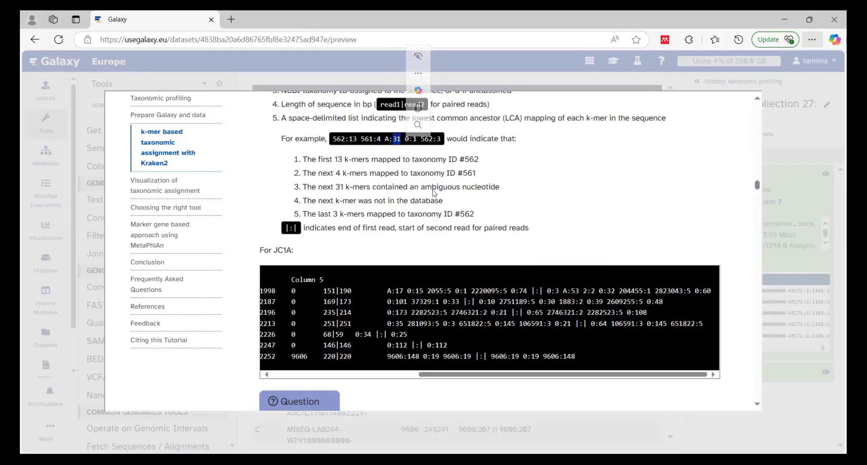
pyautogui.moveTo(385, 139); pyautogui.dragTo(391, 143)
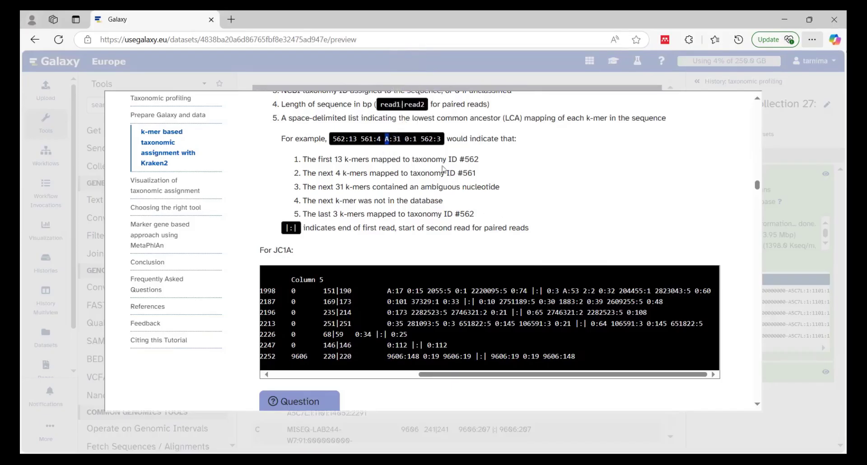
pyautogui.moveTo(405, 138); pyautogui.dragTo(416, 139)
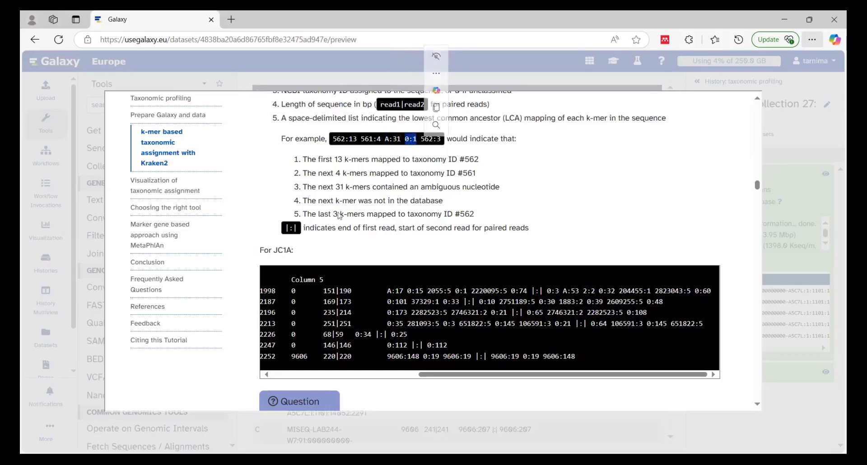
pyautogui.moveTo(307, 201); pyautogui.dragTo(452, 202)
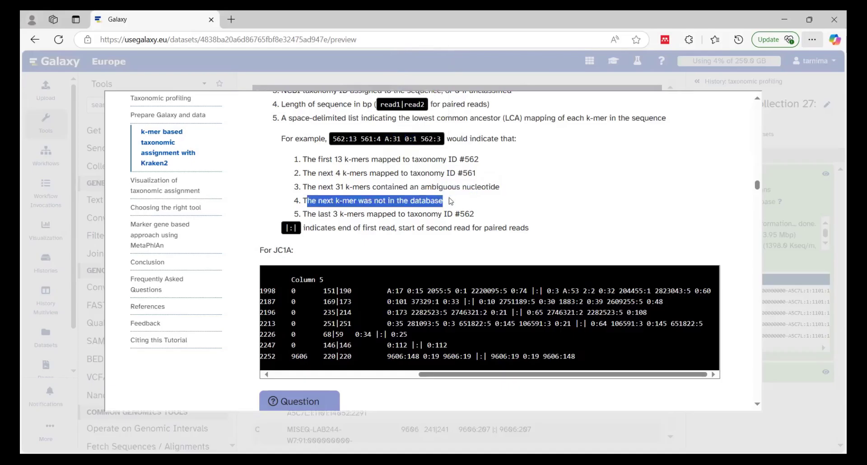
pyautogui.click(421, 141)
pyautogui.moveTo(421, 140); pyautogui.dragTo(441, 141)
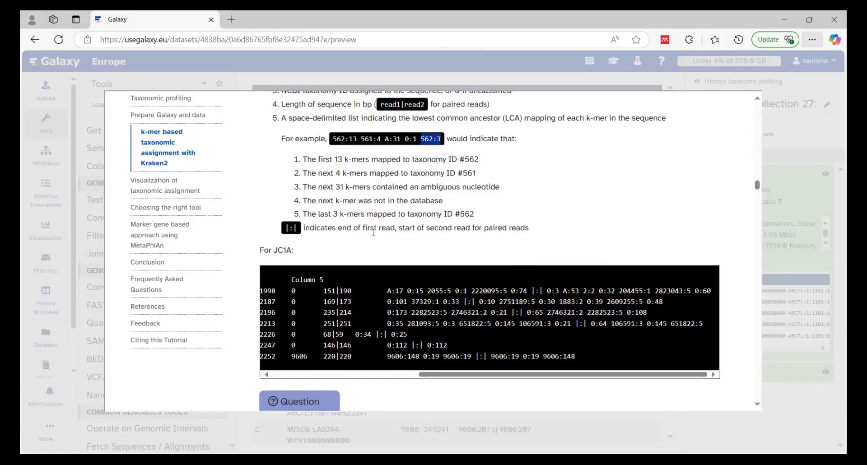
pyautogui.moveTo(284, 230); pyautogui.dragTo(296, 230)
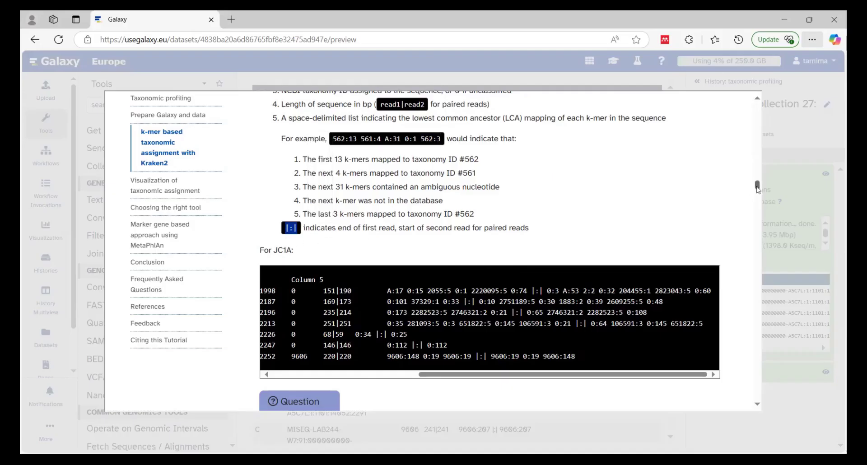
# Bring the first columns of the JC1A table into view and highlight "unclassified?" in the first question.
pyautogui.scroll(-5, 758, 189)
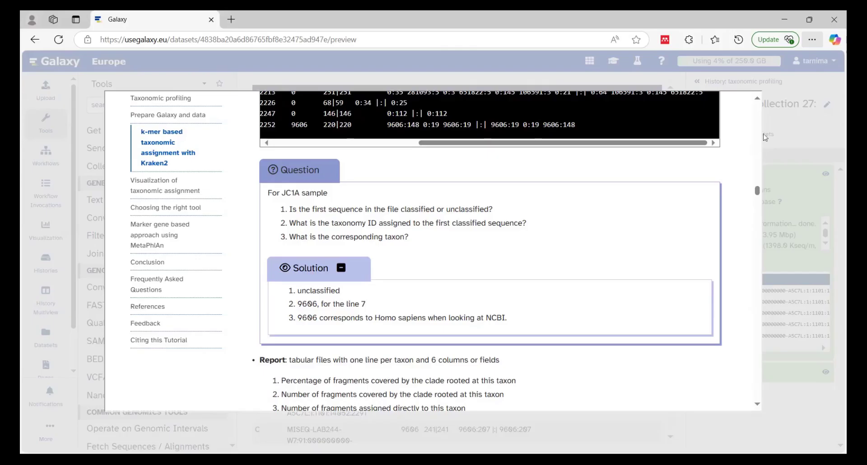
pyautogui.scroll(3, 759, 100)
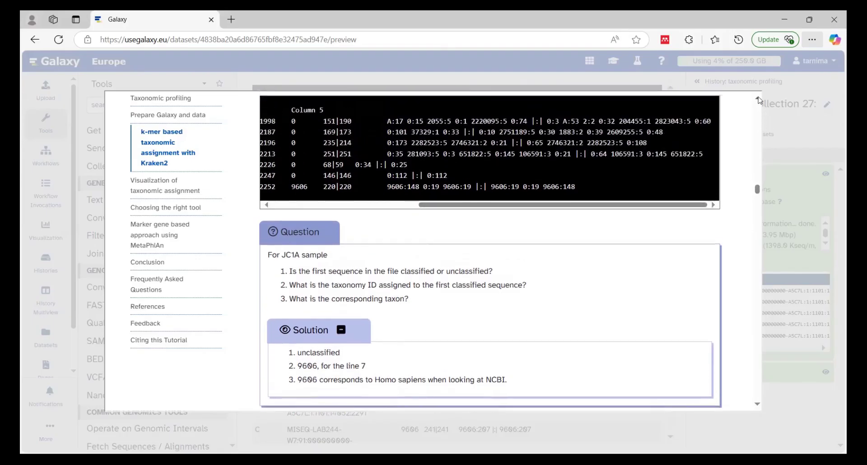
pyautogui.click(328, 272)
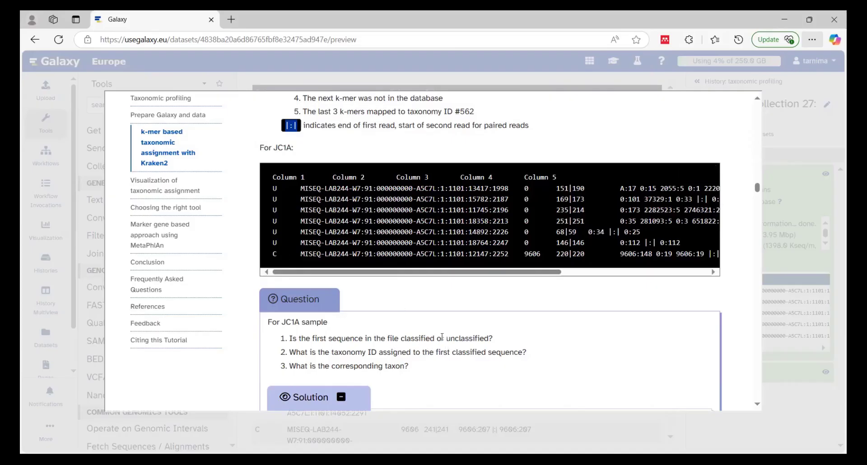
pyautogui.moveTo(446, 339); pyautogui.dragTo(493, 339)
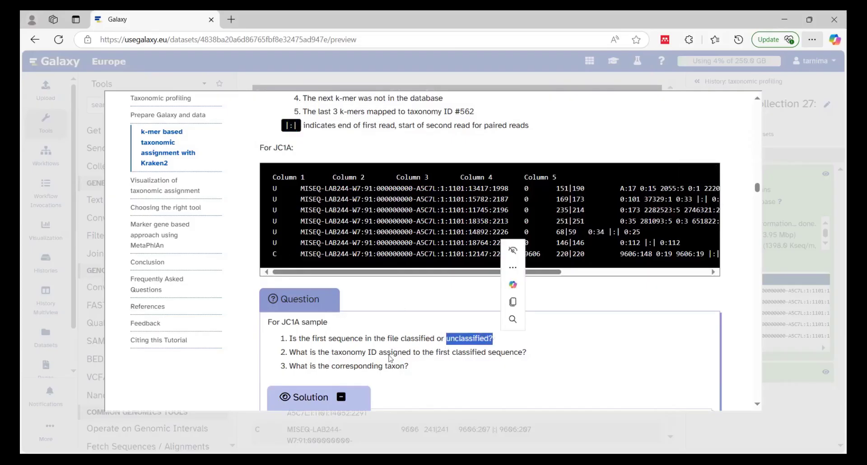
# Highlight the first classified JC1A sequence, its taxonomy ID and the corresponding taxon in the solution.
pyautogui.click(325, 362)
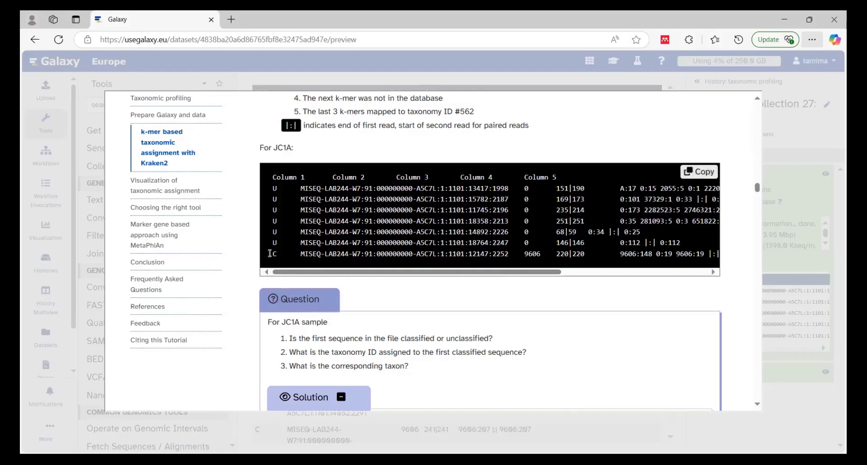
pyautogui.moveTo(270, 254); pyautogui.dragTo(514, 252)
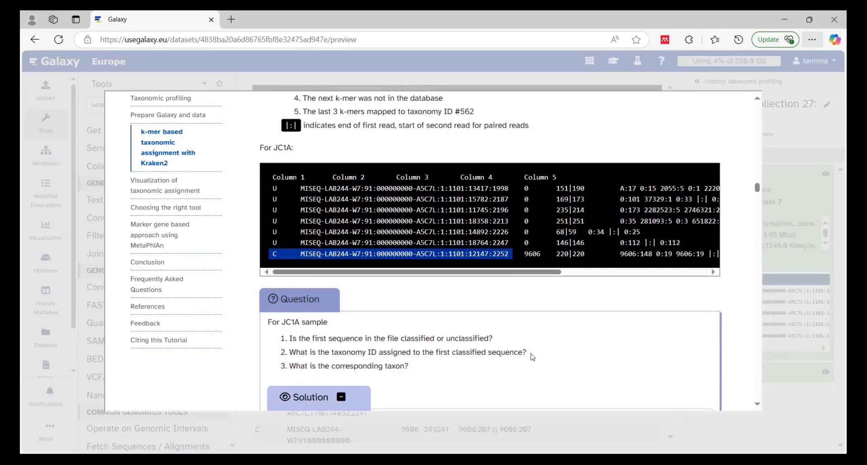
pyautogui.doubleClick(534, 253)
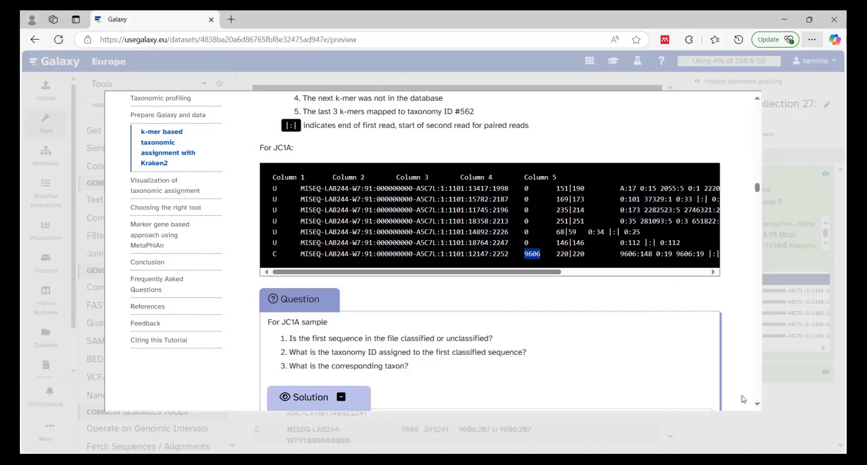
pyautogui.click(759, 405)
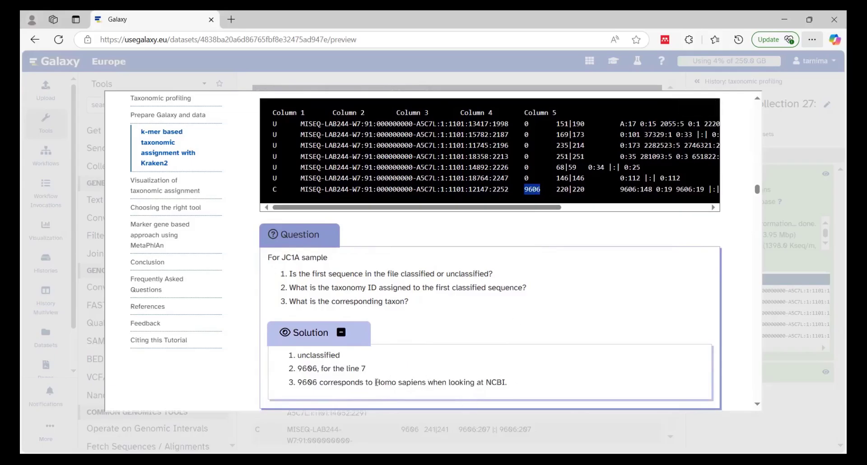
pyautogui.moveTo(376, 383); pyautogui.dragTo(427, 383)
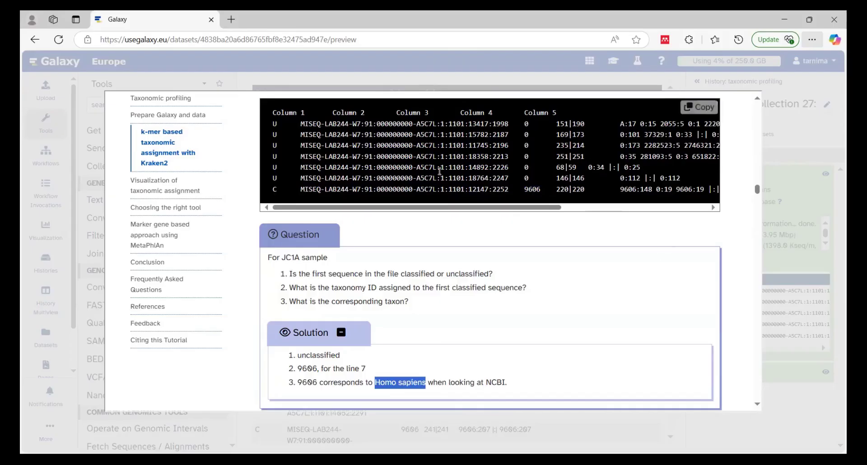
pyautogui.scroll(2, 759, 101)
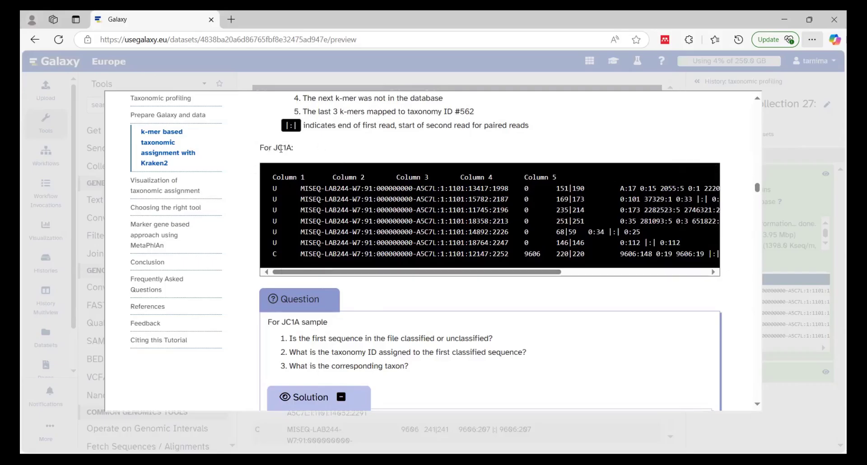
# Check the JC1A classification table, and highlight the tutorial's introduction to the Report output with its six columns.
pyautogui.click(822, 214)
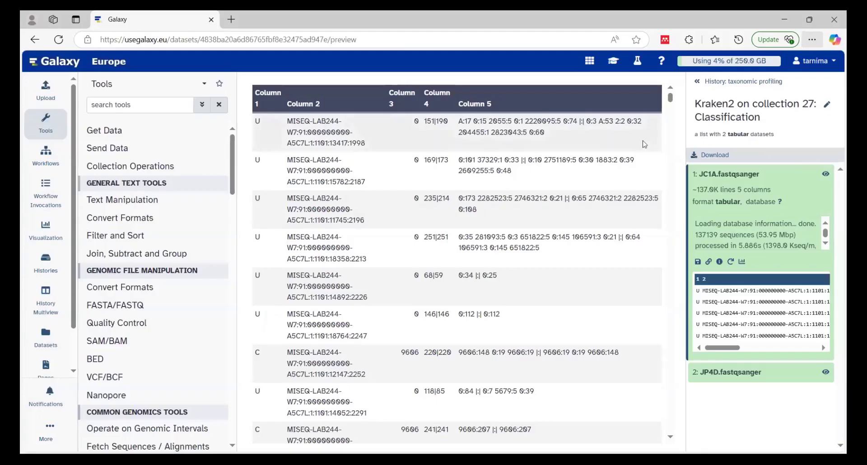
pyautogui.scroll(-10, 661, 174)
pyautogui.scroll(10, 662, 251)
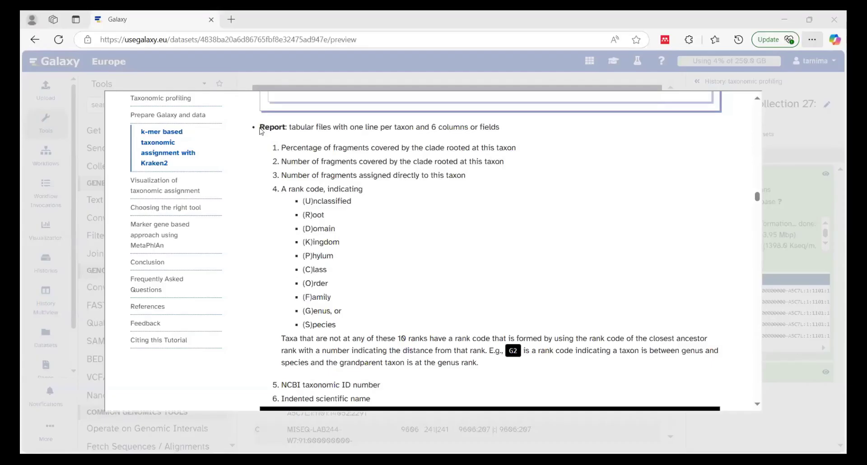
pyautogui.moveTo(260, 128); pyautogui.dragTo(293, 149)
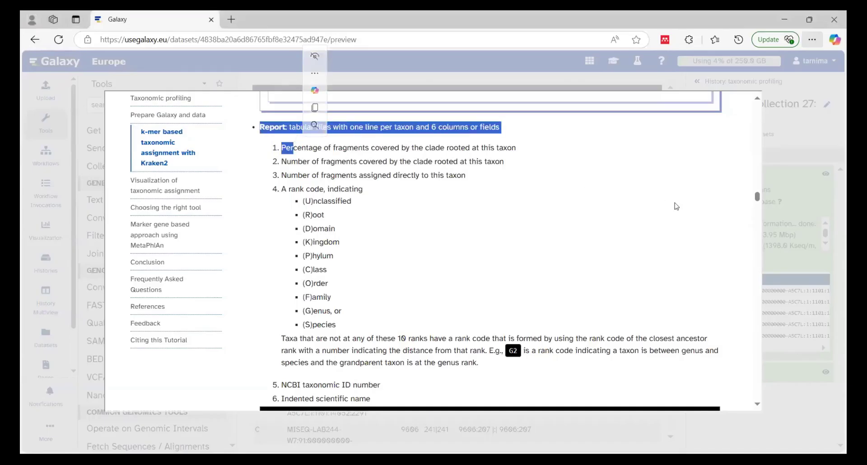
# Display the JC1A dataset from the "Kraken2 on collection 27: Report" collection.
pyautogui.click(797, 164)
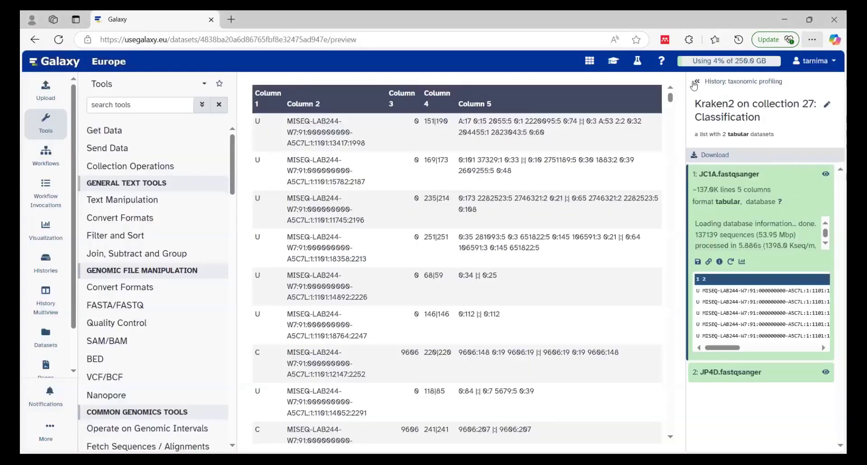
pyautogui.click(695, 83)
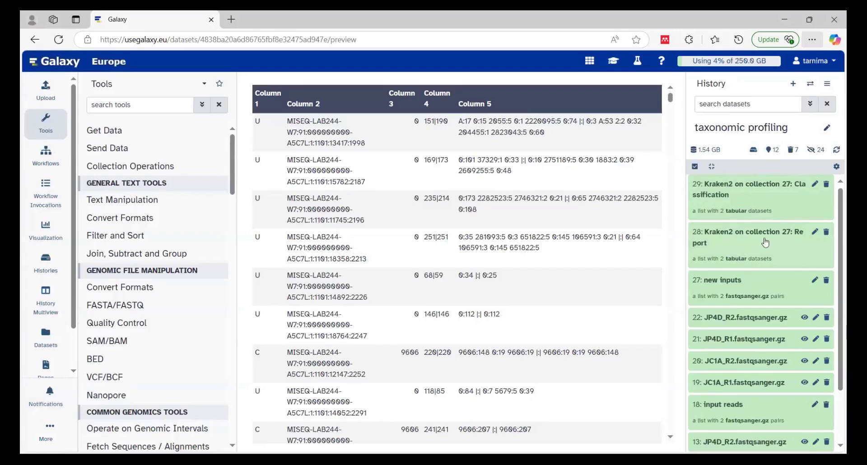
pyautogui.click(766, 242)
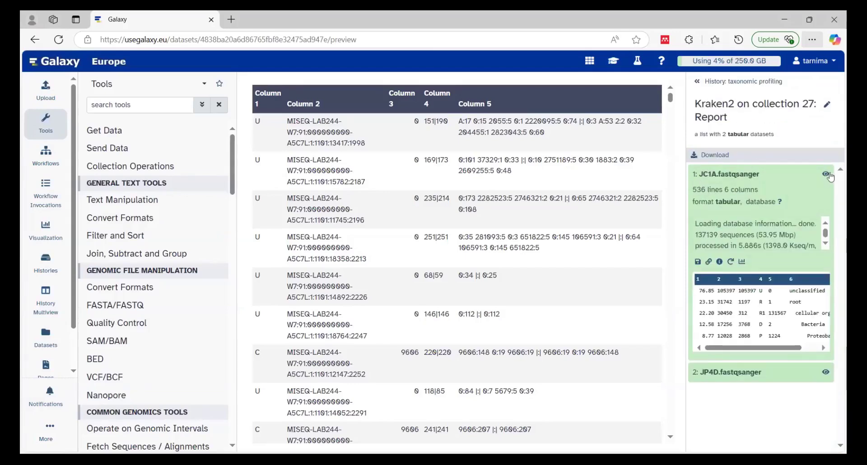
pyautogui.click(824, 177)
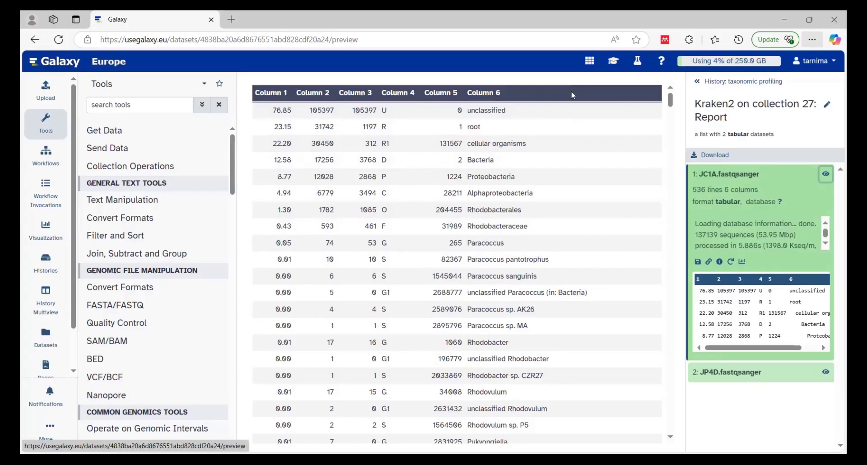
# Highlight the tutorial's definition of the report's first column, "Percentage of fragments covered by the clade rooted at this taxon".
pyautogui.click(656, 94)
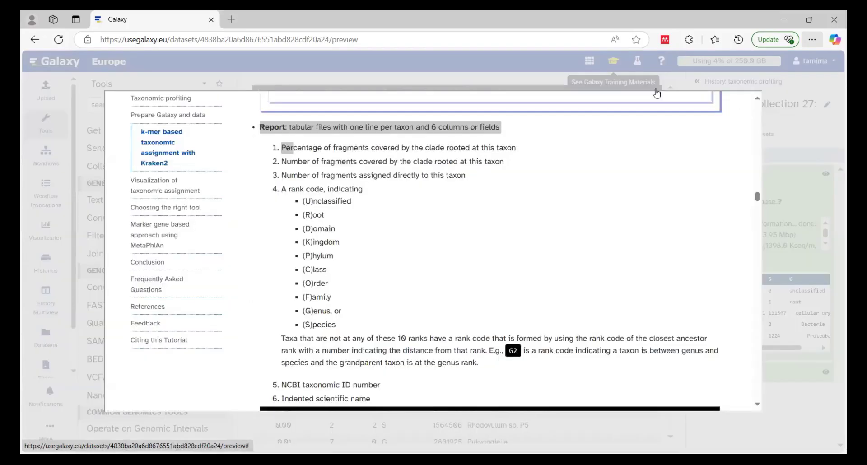
pyautogui.click(283, 144)
pyautogui.moveTo(281, 150); pyautogui.dragTo(524, 152)
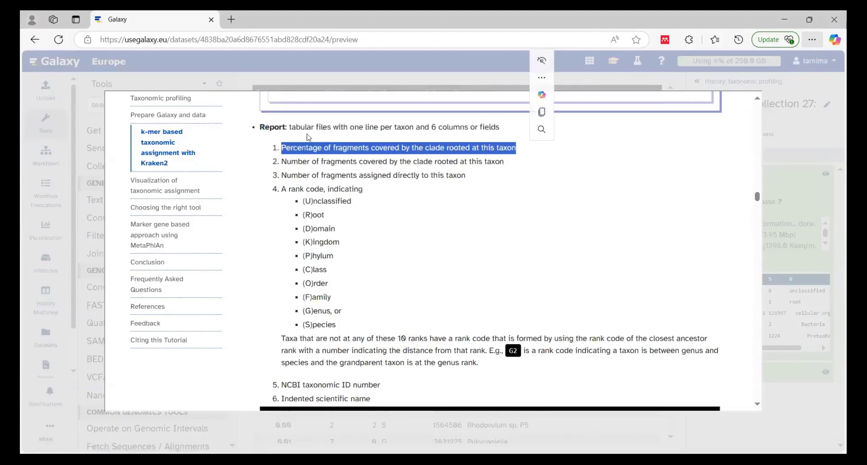
# Highlight Bacteria and its first-column percentage, 12.58, in the tutorial's example report table.
pyautogui.click(346, 254)
pyautogui.scroll(-4, 346, 253)
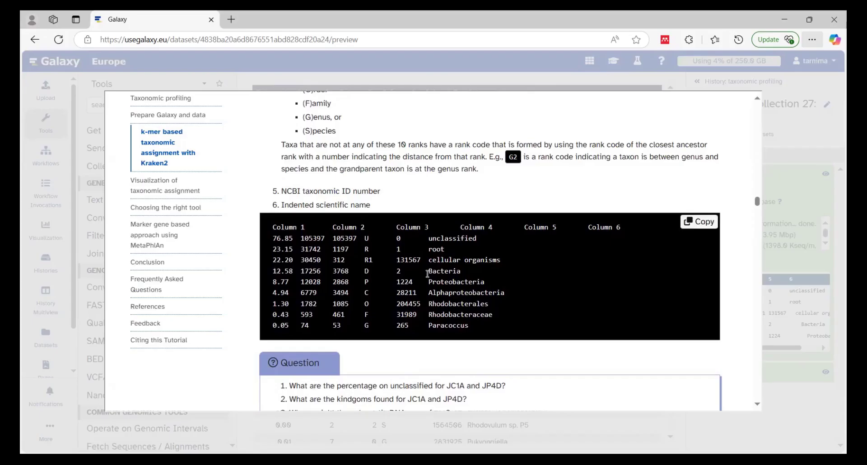
pyautogui.moveTo(431, 271); pyautogui.dragTo(463, 271)
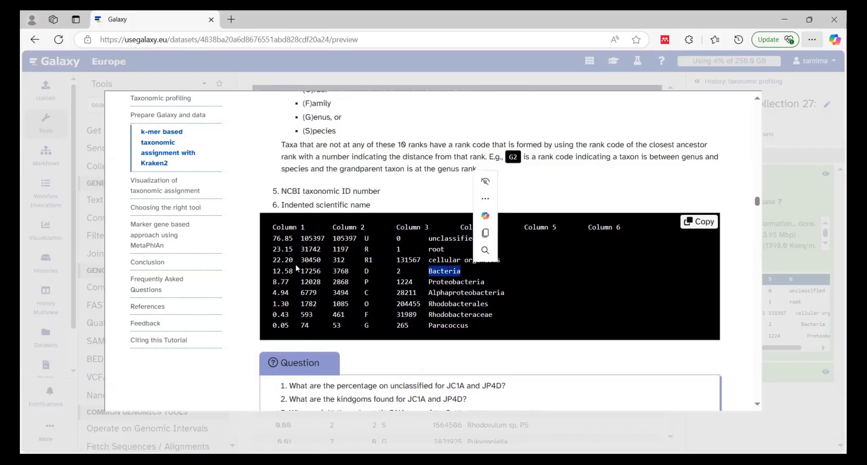
pyautogui.moveTo(273, 271); pyautogui.dragTo(292, 271)
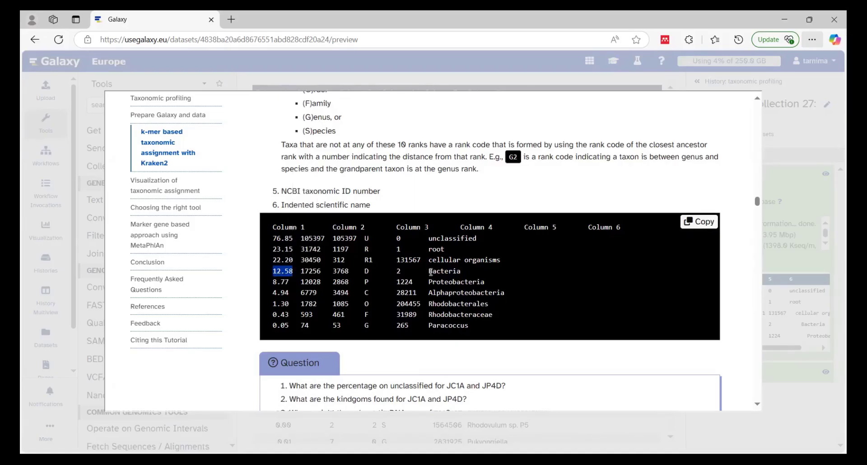
# Match the definition of the report's second column, the number of fragments covered by the clade, to the unclassified row of the example table.
pyautogui.click(315, 128)
pyautogui.scroll(1, 349, 178)
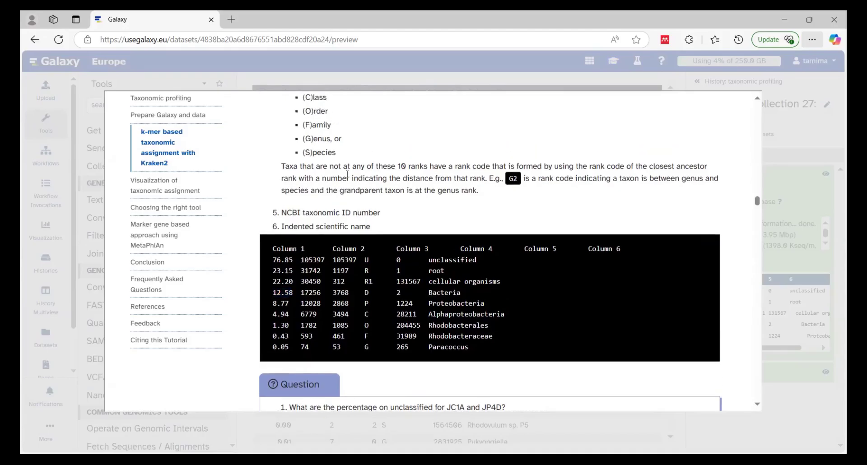
pyautogui.scroll(3, 347, 175)
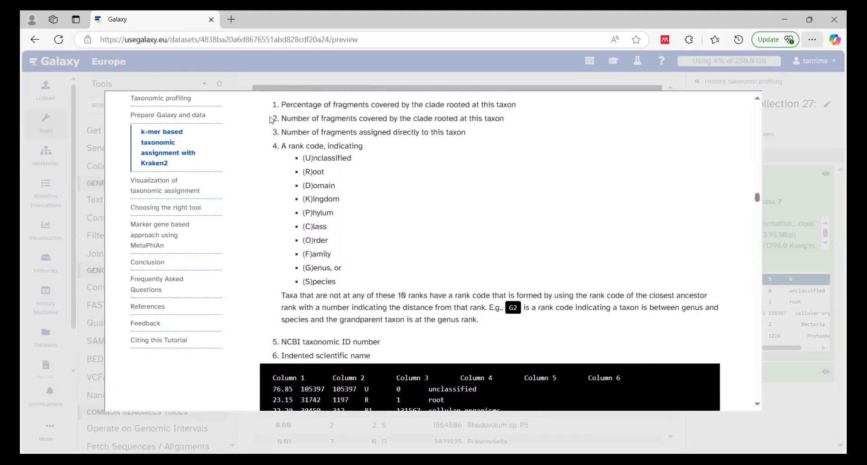
pyautogui.moveTo(303, 388)
pyautogui.mouseDown()
pyautogui.moveTo(312, 401)
pyautogui.moveTo(325, 389)
pyautogui.moveTo(313, 389)
pyautogui.mouseUp()
pyautogui.click(313, 389)
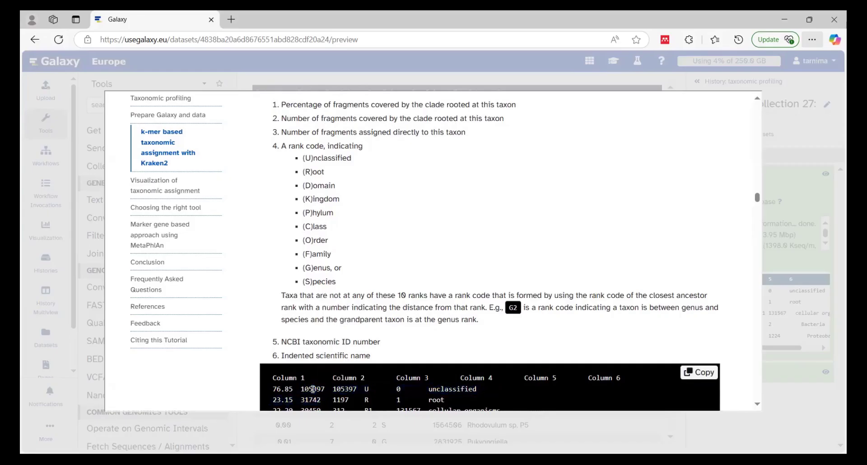
# Compare the JC1A report's columns with the tutorial's definitions and rank codes, and read the questions about JC1A and JP4D.
pyautogui.click(776, 141)
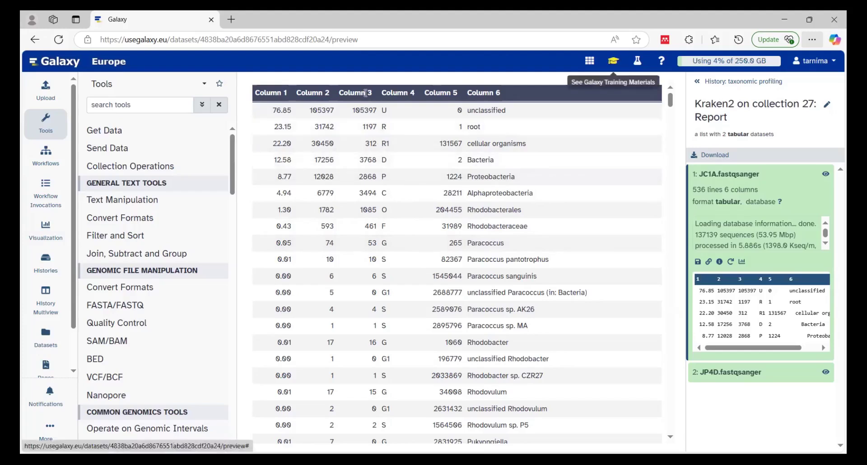
pyautogui.scroll(-4, 605, 211)
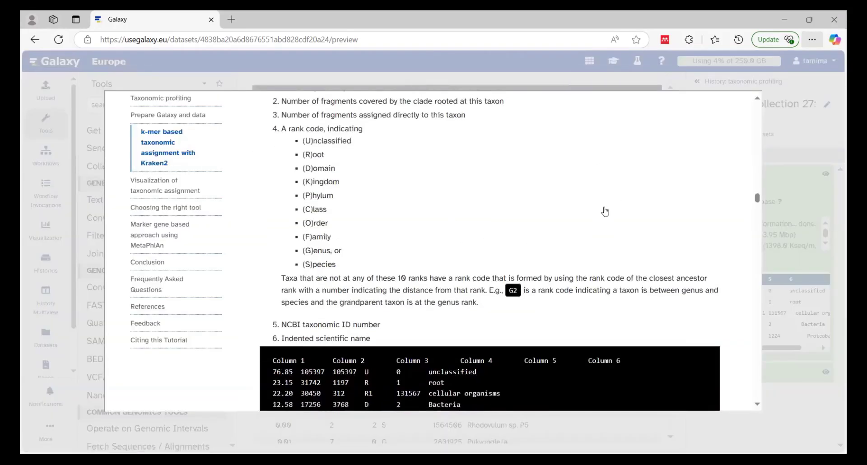
pyautogui.scroll(-2, 605, 211)
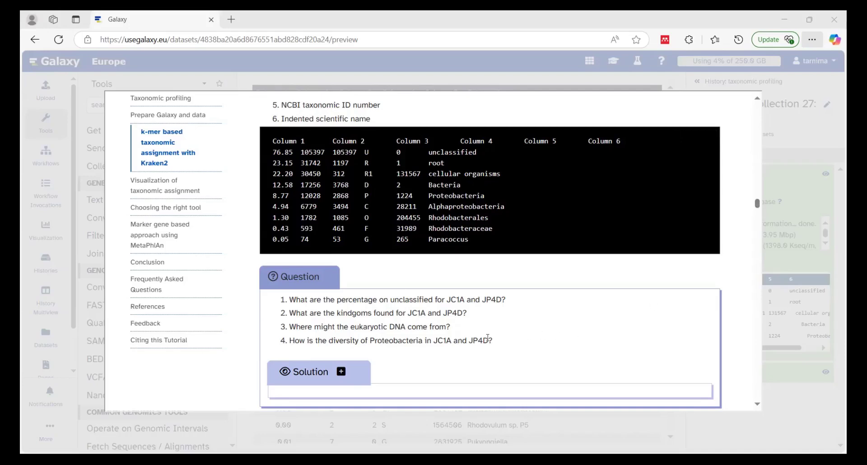
pyautogui.scroll(-3, 488, 339)
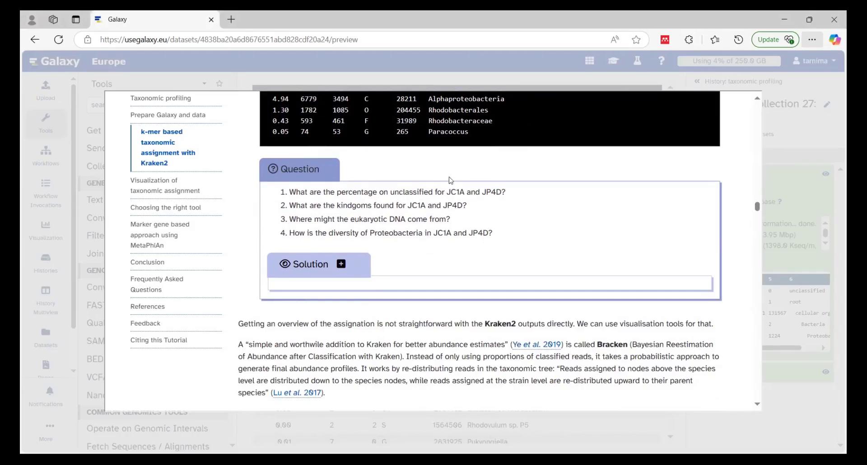
pyautogui.scroll(2, 450, 180)
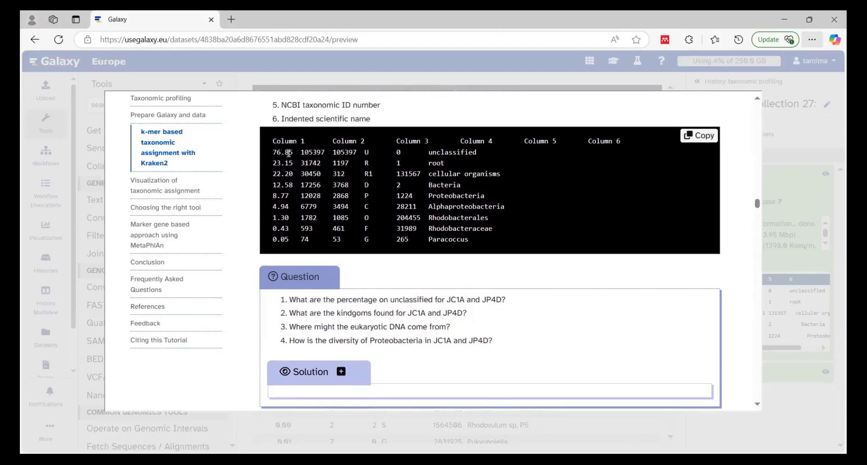
# Reveal the solution to the report questions and review its answers on unclassified percentages, kingdoms, contamination and Proteobacteria diversity.
pyautogui.click(325, 378)
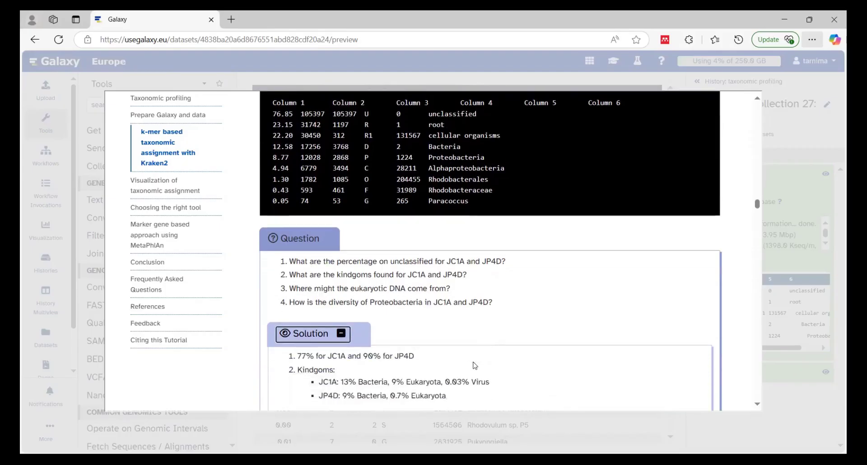
pyautogui.scroll(-3, 474, 365)
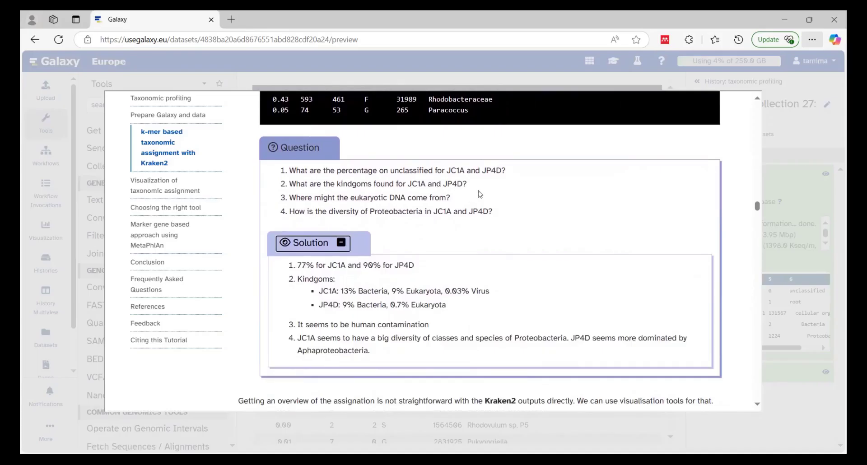
pyautogui.scroll(2, 480, 194)
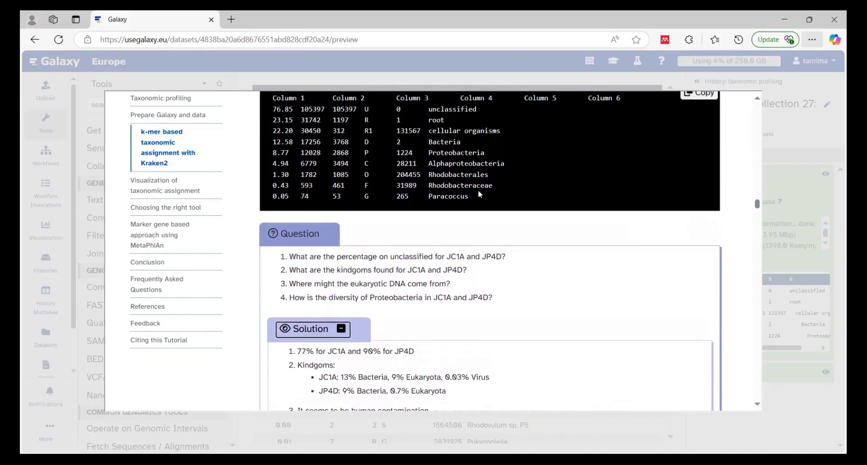
pyautogui.scroll(-1, 479, 194)
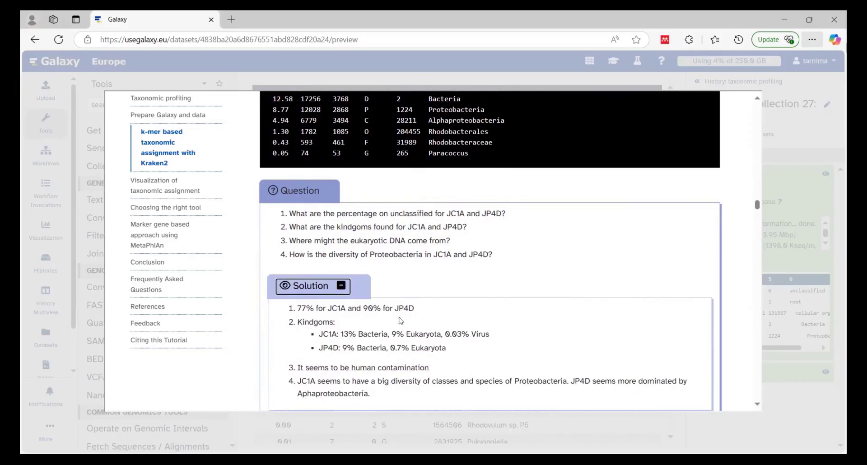
# Display the JP4D report dataset and compare its percentages with the tutorial's solution.
pyautogui.click(792, 232)
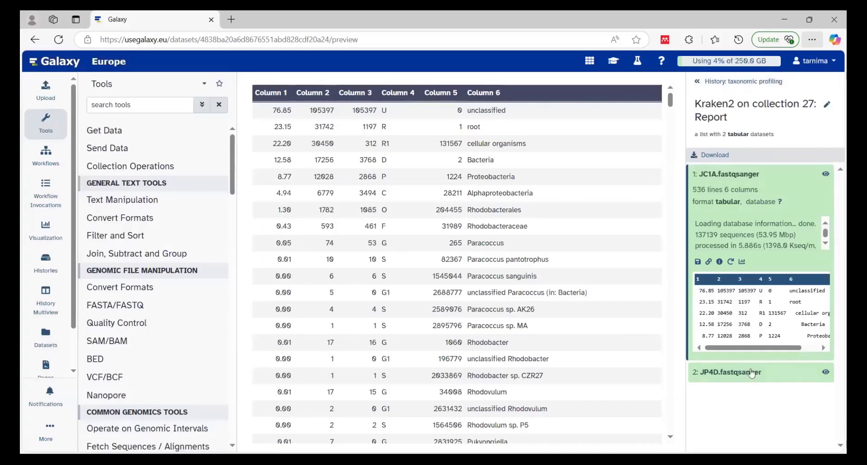
pyautogui.click(752, 375)
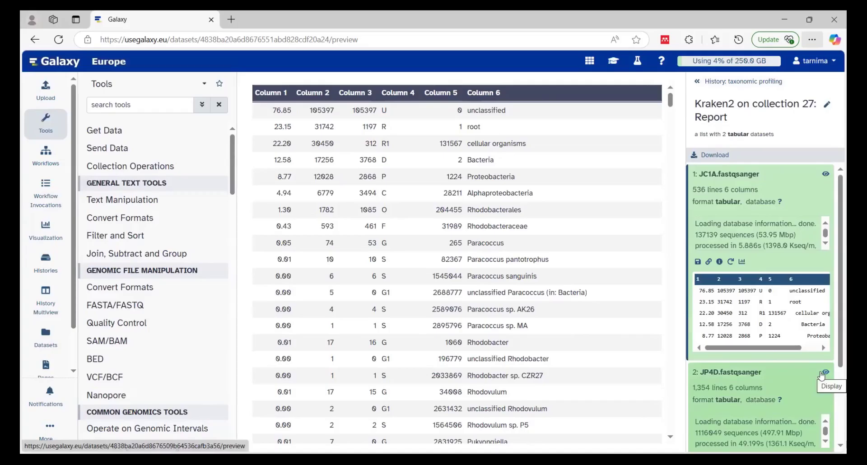
pyautogui.click(822, 376)
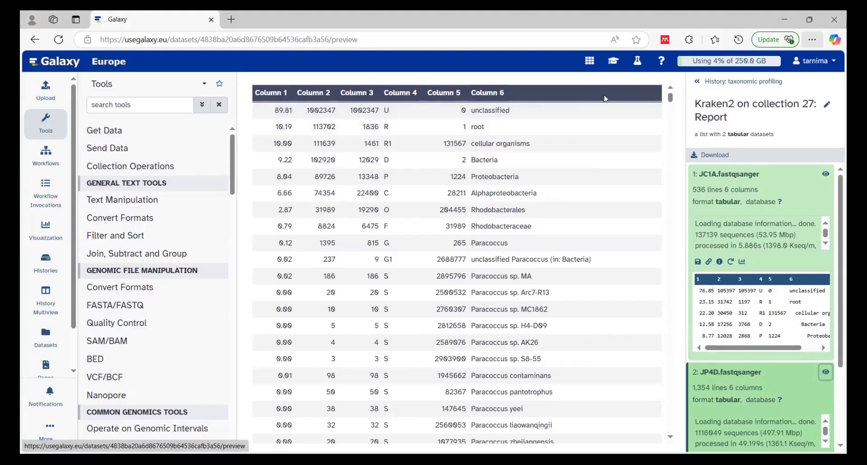
pyautogui.click(614, 61)
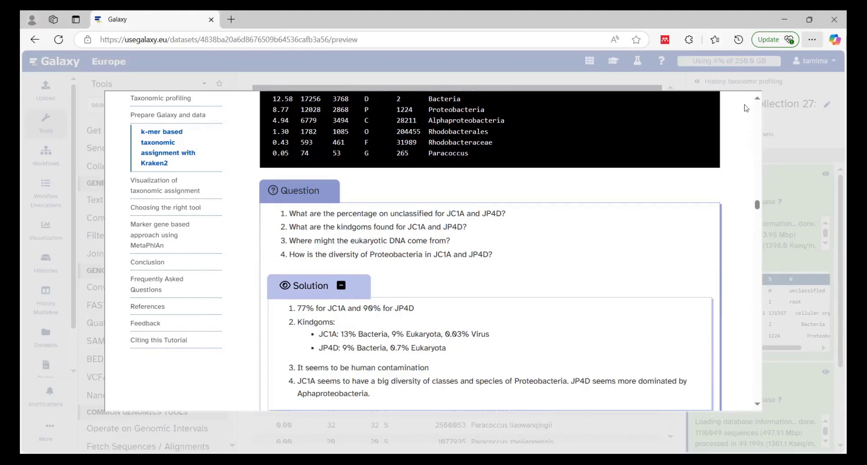
pyautogui.click(758, 100)
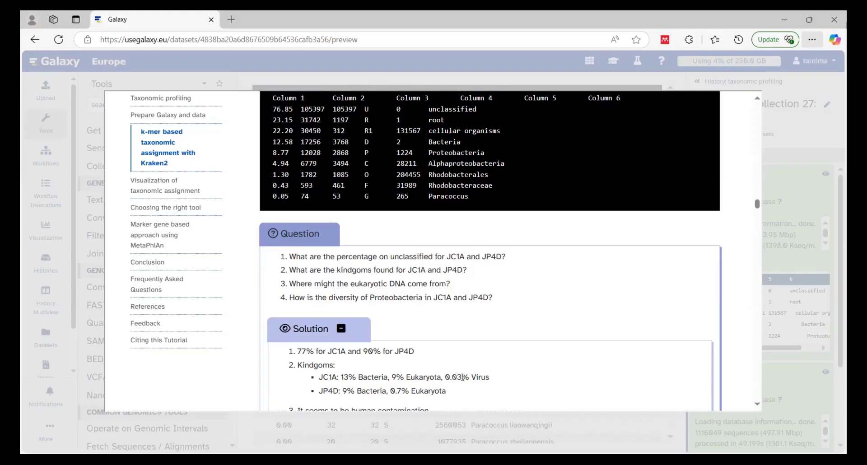
# Display the JC1A report dataset again and search the page for "eukar".
pyautogui.click(820, 221)
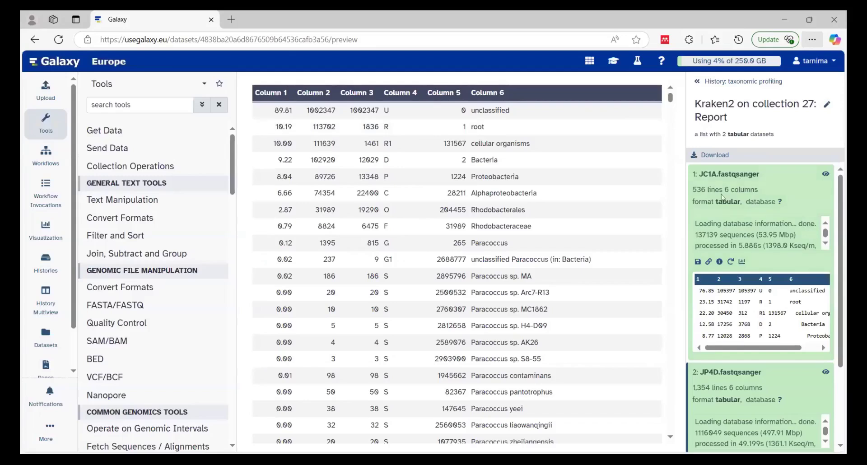
pyautogui.click(825, 175)
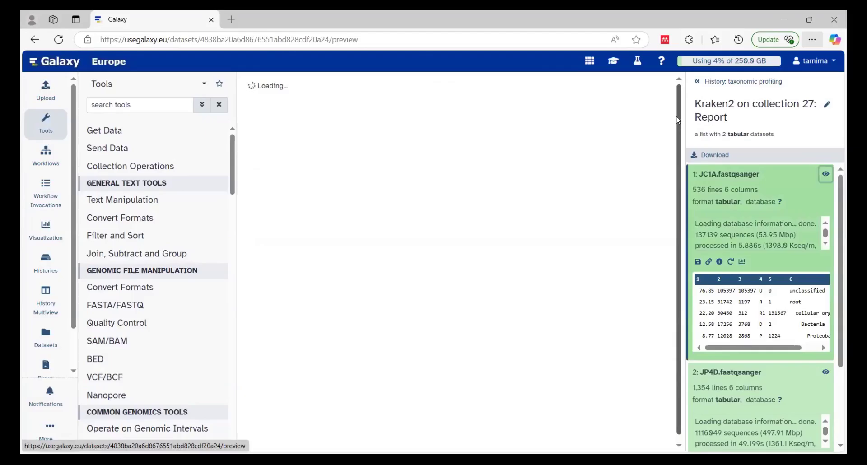
pyautogui.rightClick(673, 92)
pyautogui.click(636, 133)
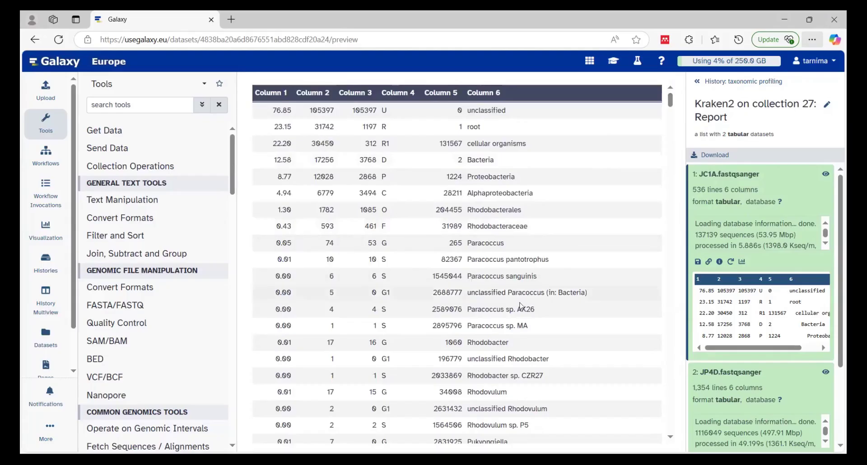
pyautogui.click(812, 39)
pyautogui.press('Escape')
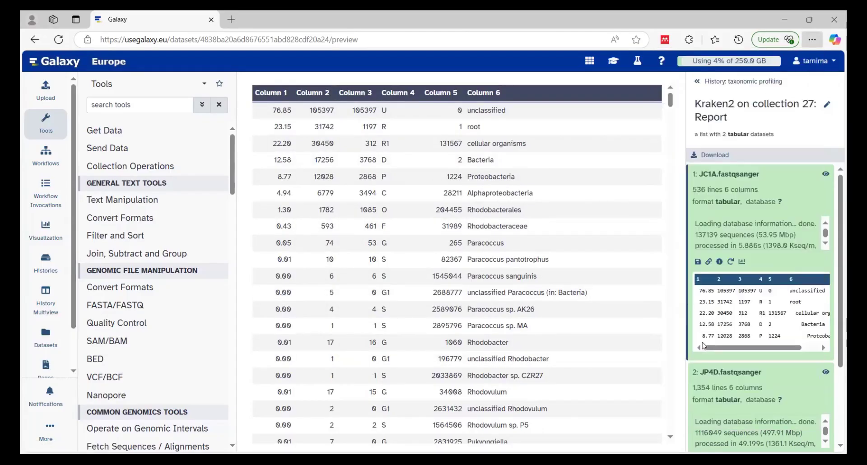
pyautogui.hotkey('ctrl', 'f')
pyautogui.write('eukar')
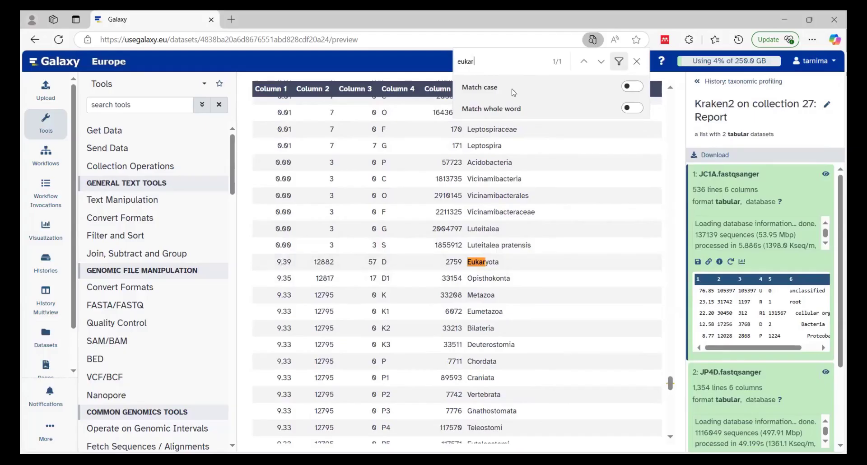
# Search the JC1A report for "virus".
pyautogui.press('BackSpace')
pyautogui.press('BackSpace')
pyautogui.press('BackSpace')
pyautogui.press('BackSpace')
pyautogui.press('BackSpace')
pyautogui.write('virus')
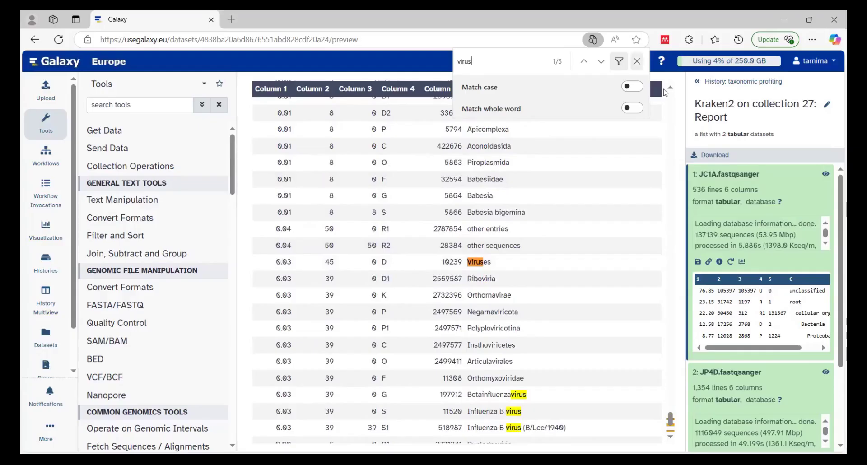
# Display the JP4D report dataset and search the page for "euk", then clear and close the search.
pyautogui.press('Escape')
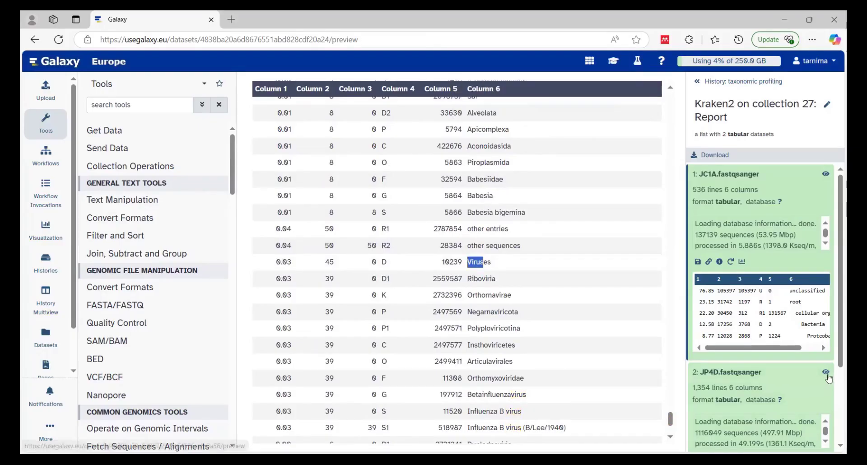
pyautogui.click(826, 371)
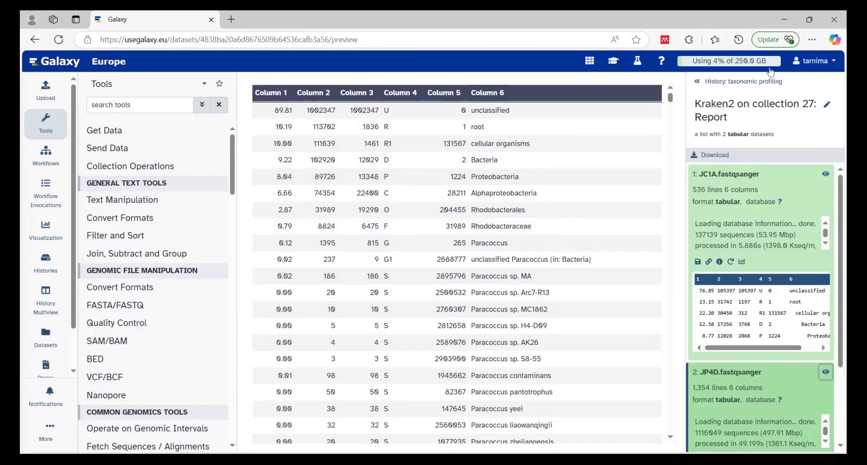
pyautogui.click(810, 41)
pyautogui.click(699, 343)
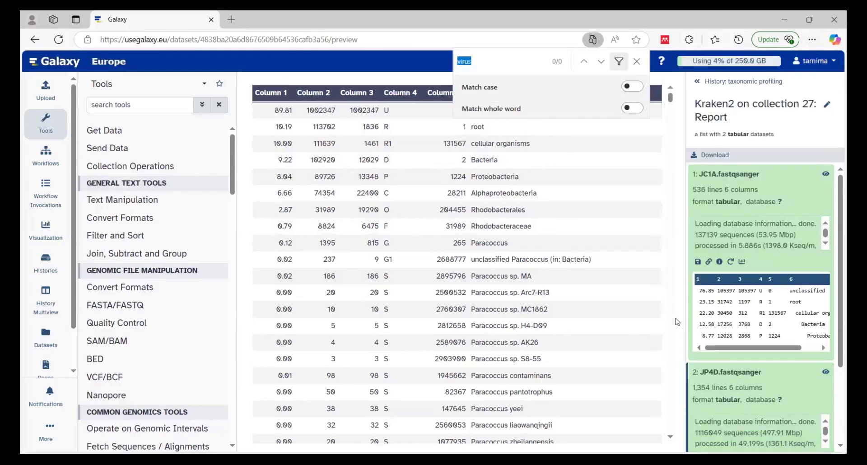
pyautogui.press('BackSpace')
pyautogui.write('euk')
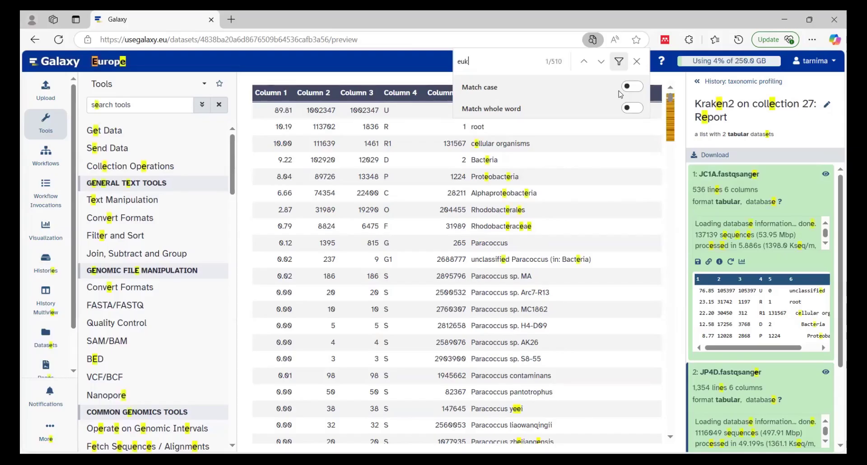
pyautogui.press('BackSpace')
pyautogui.press('BackSpace')
pyautogui.press('BackSpace')
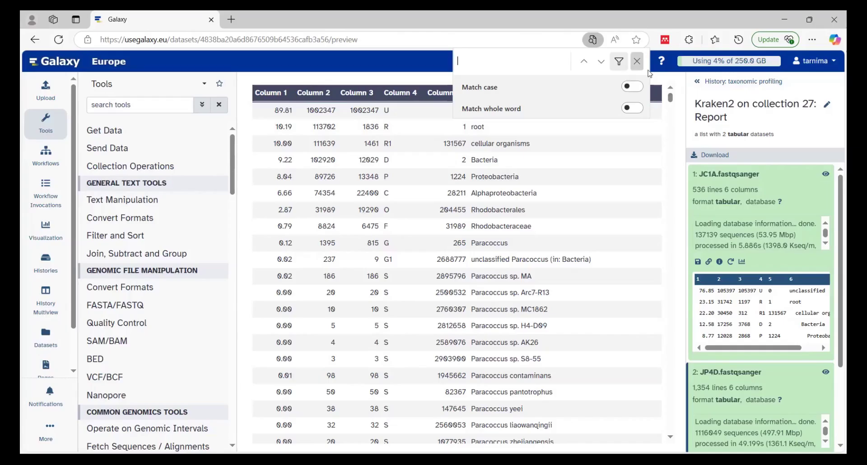
pyautogui.click(637, 61)
# Reopen the training material and check the solution's kingdom percentages for JC1A and JP4D.
pyautogui.click(614, 62)
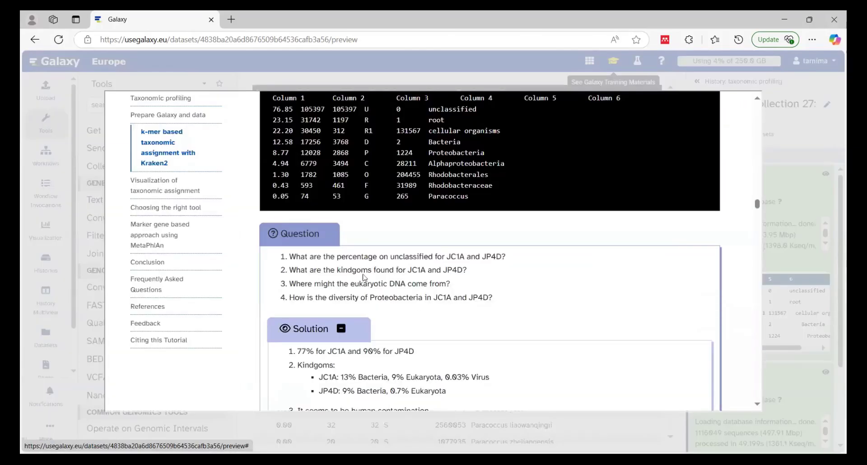
pyautogui.scroll(-5, 501, 346)
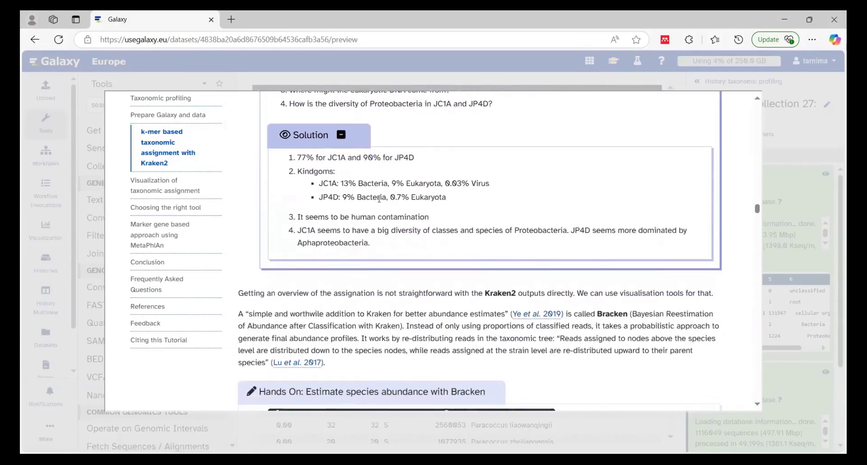
pyautogui.click(792, 231)
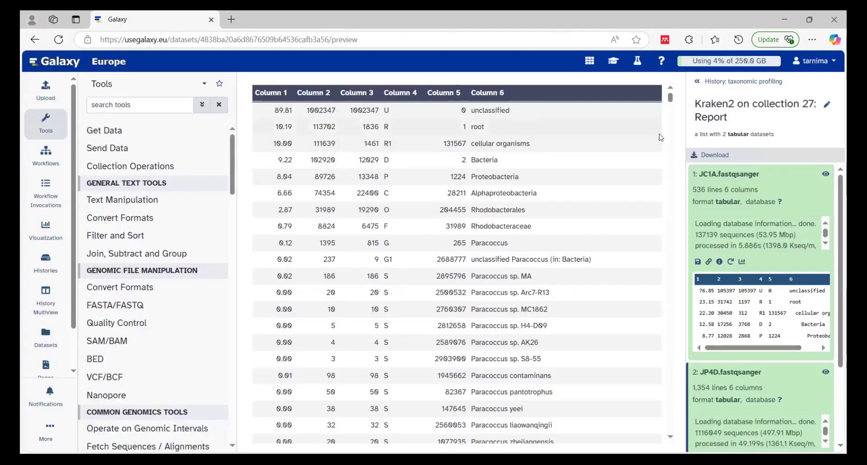
# Search the JP4D report for the Eukaryota entry, trying "euka" and the shorter "euk".
pyautogui.click(812, 40)
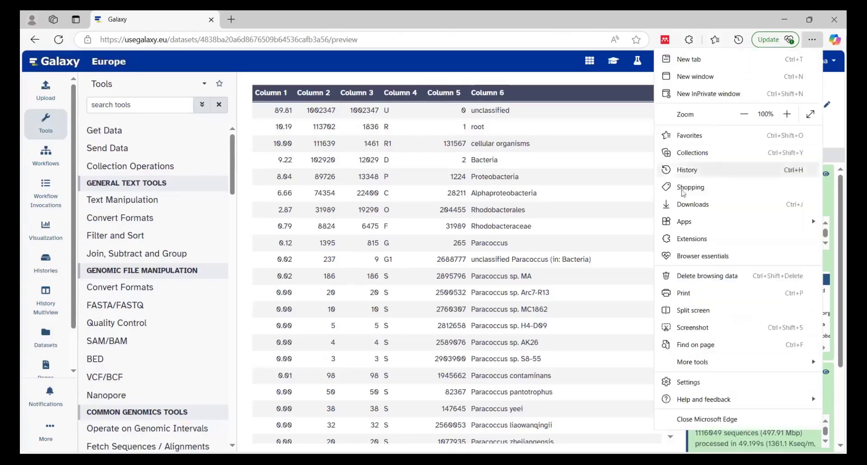
pyautogui.click(698, 346)
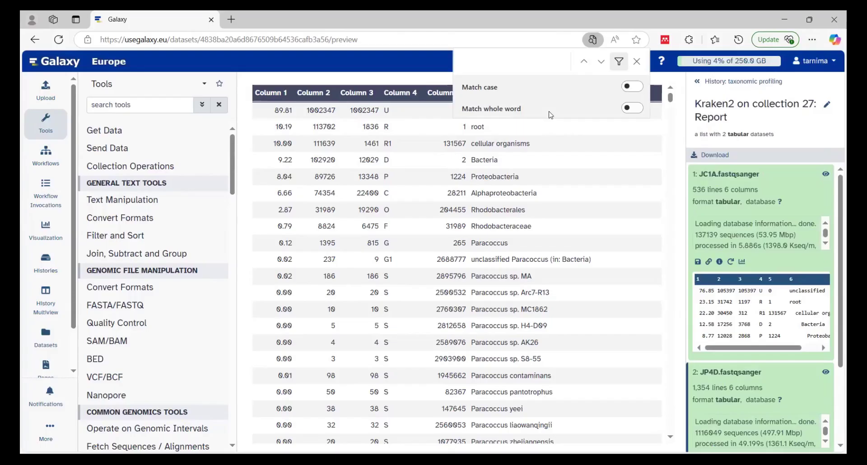
pyautogui.write('euka')
pyautogui.moveTo(671, 96); pyautogui.dragTo(677, 339)
pyautogui.moveTo(688, 385); pyautogui.dragTo(688, 393)
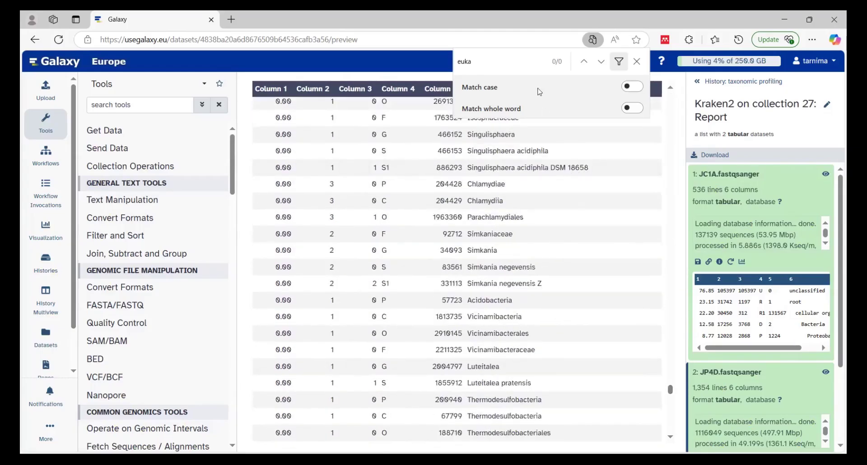
pyautogui.press('BackSpace')
pyautogui.press('BackSpace')
pyautogui.press('BackSpace')
pyautogui.press('BackSpace')
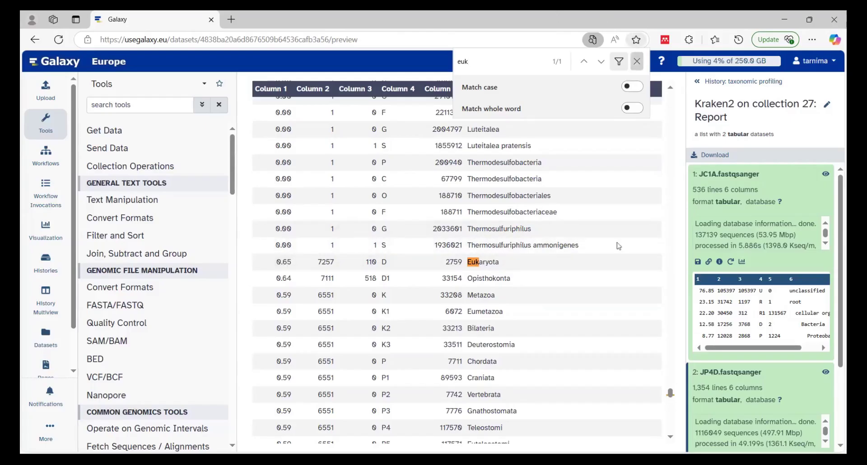
pyautogui.click(637, 61)
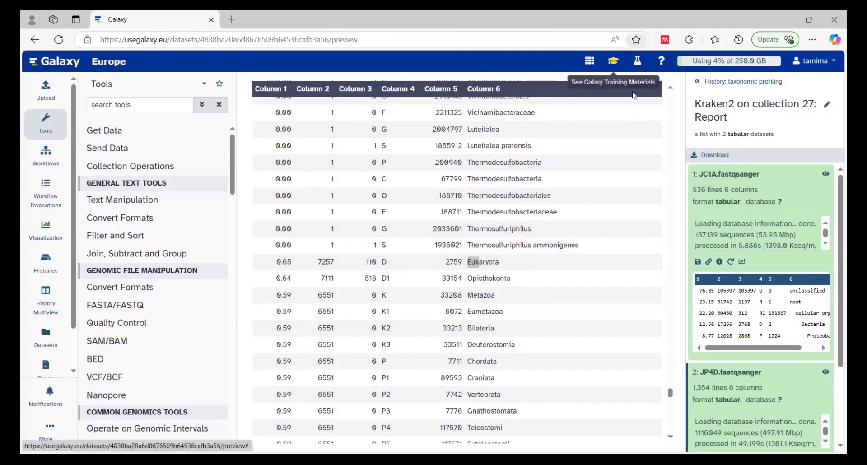
# Review the tutorial's report questions and solution on eukaryotic DNA origin and Proteobacteria diversity, along with the example report table.
pyautogui.click(613, 61)
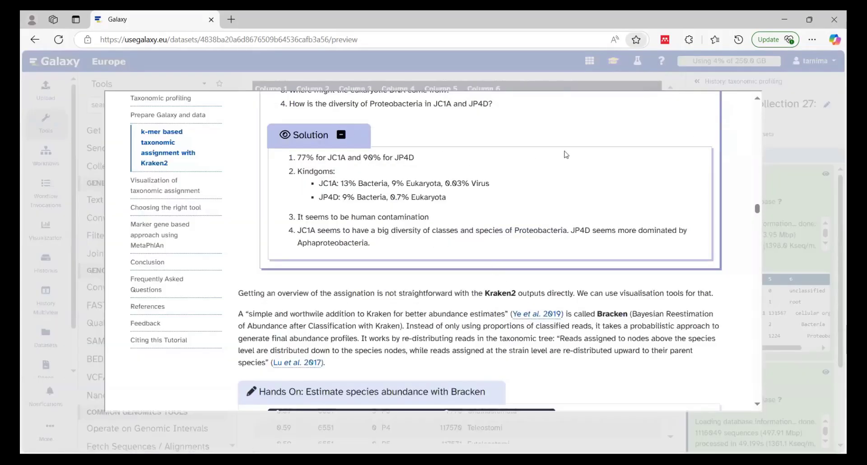
pyautogui.scroll(1, 566, 155)
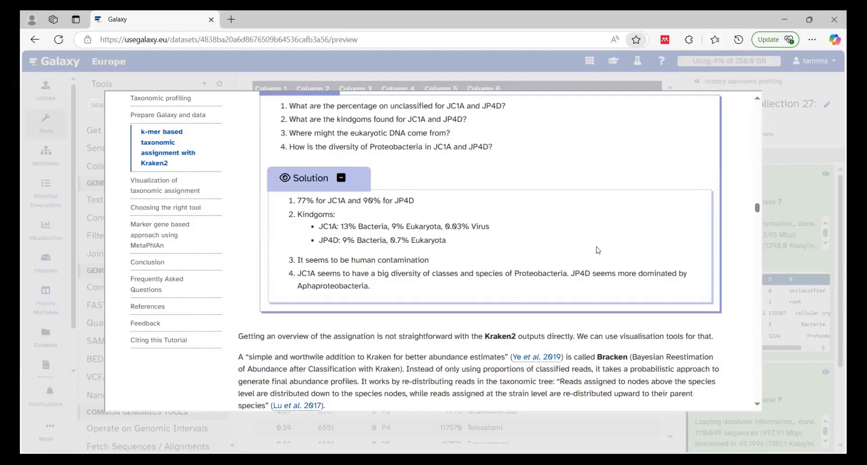
pyautogui.click(757, 98)
pyautogui.scroll(3, 757, 98)
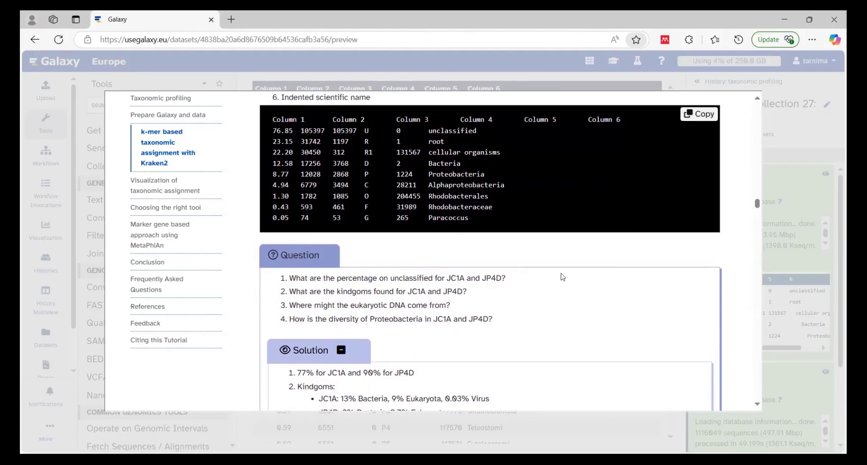
pyautogui.scroll(-3, 563, 277)
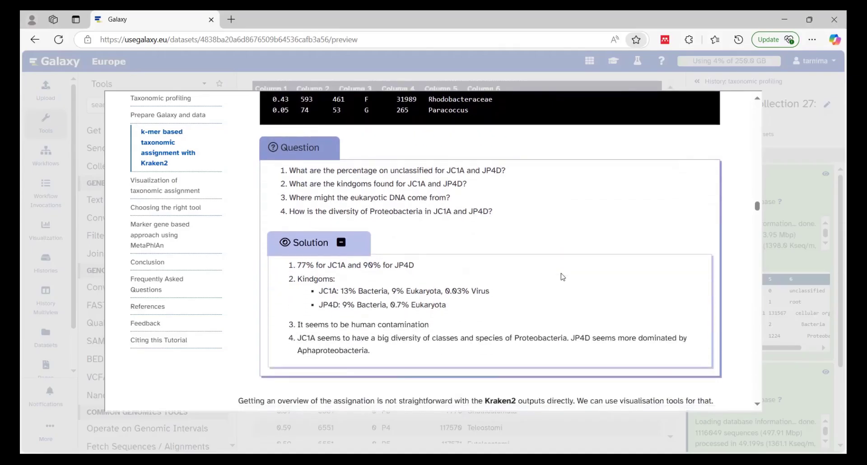
pyautogui.scroll(3, 563, 277)
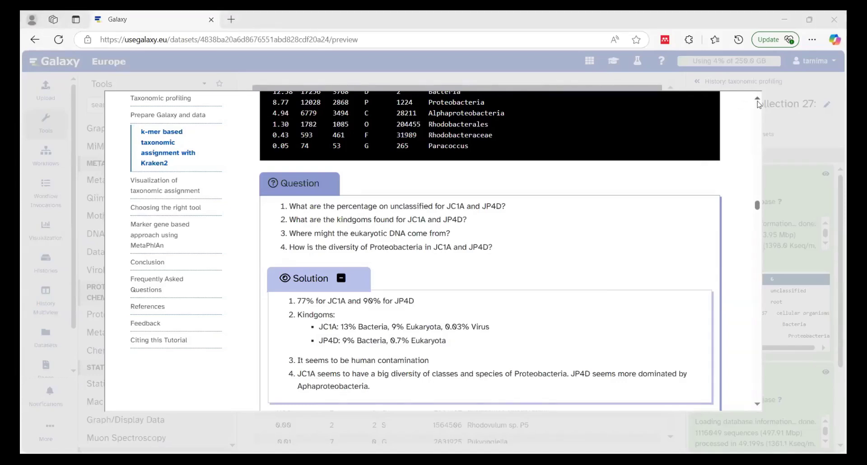
pyautogui.scroll(2, 759, 104)
pyautogui.click(808, 199)
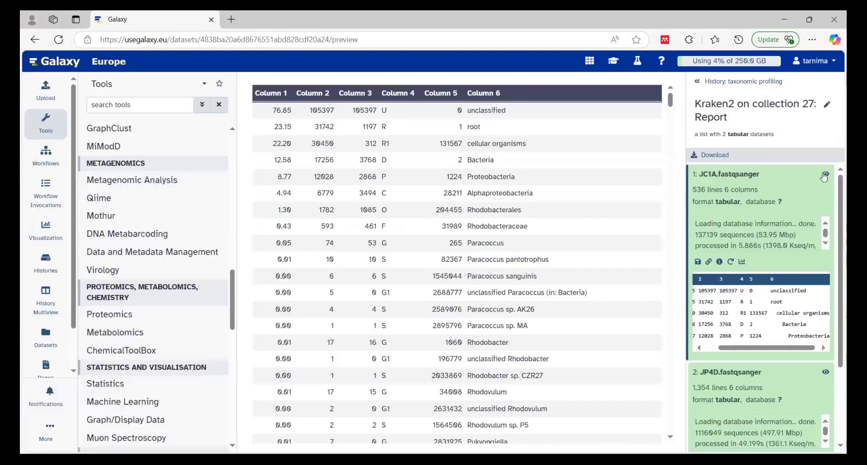
# Display the JC1A report dataset and go through its matches for "proteobacteria" to examine the classes and their percentages.
pyautogui.click(825, 176)
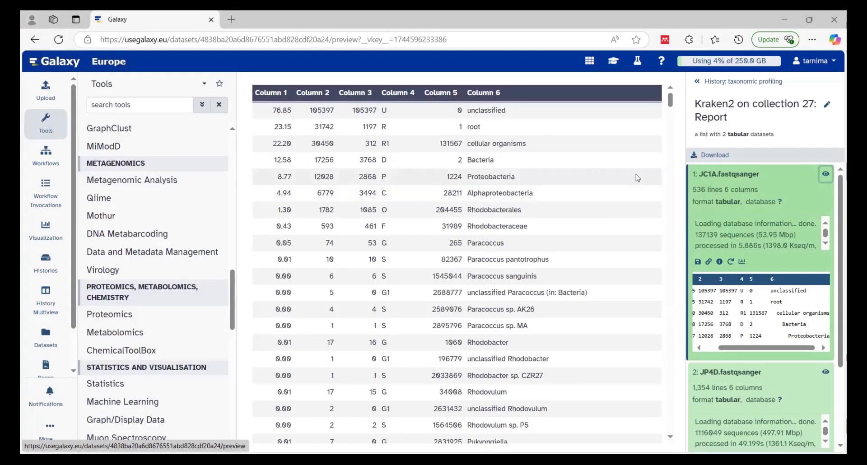
pyautogui.click(812, 42)
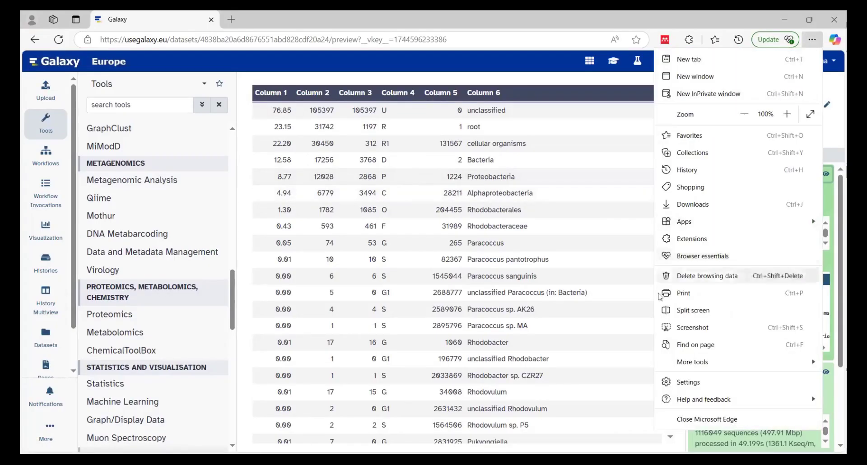
pyautogui.click(699, 345)
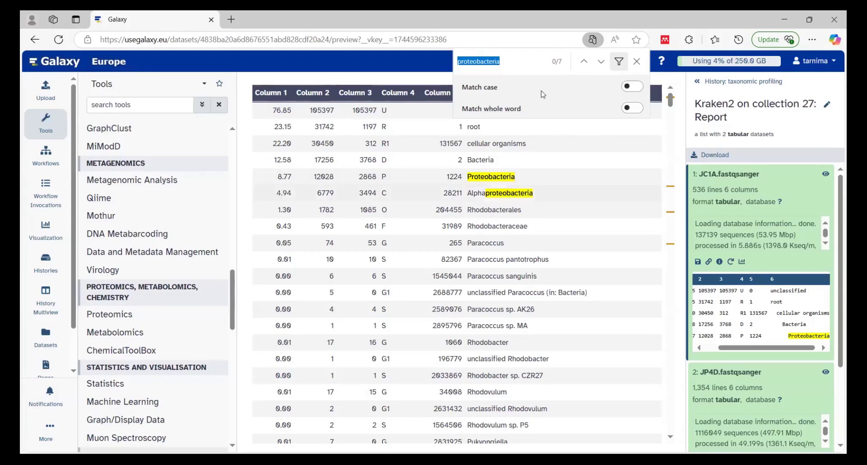
pyautogui.press('Return')
pyautogui.press('Return')
pyautogui.press('Return')
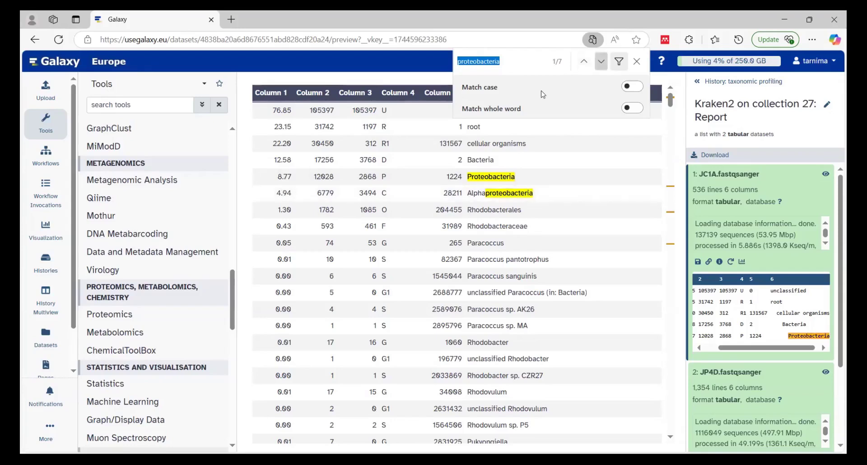
pyautogui.press('Return')
pyautogui.press('Return')
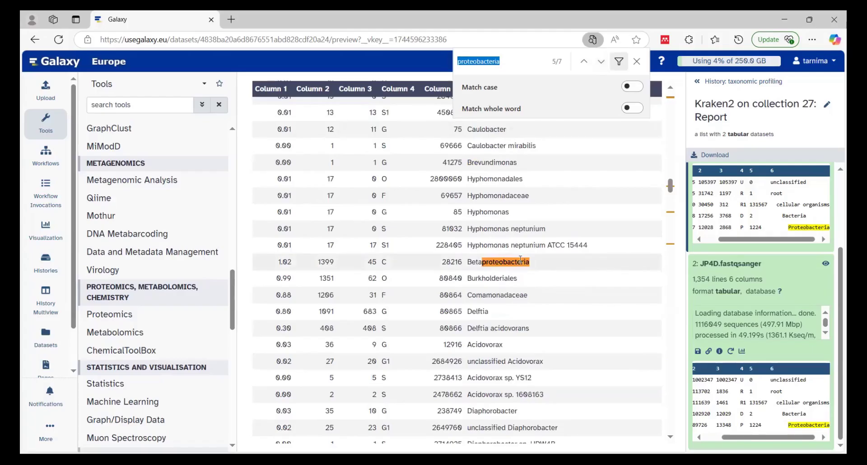
pyautogui.press('Return')
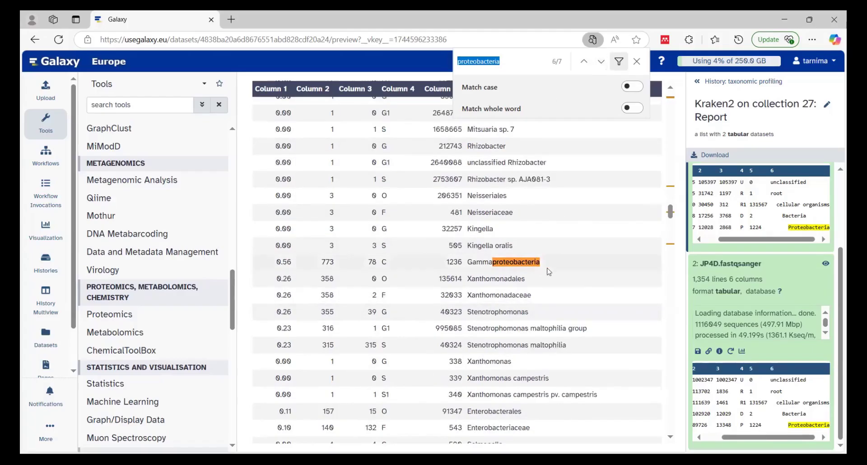
pyautogui.press('Return')
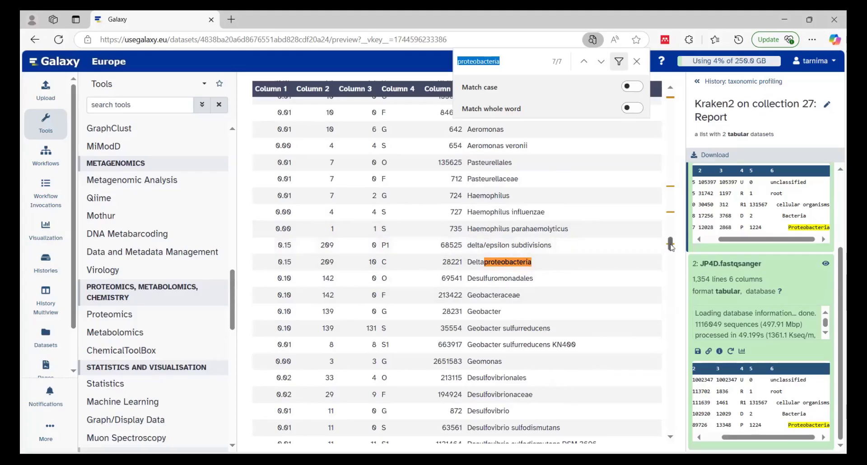
pyautogui.moveTo(671, 246); pyautogui.dragTo(670, 93)
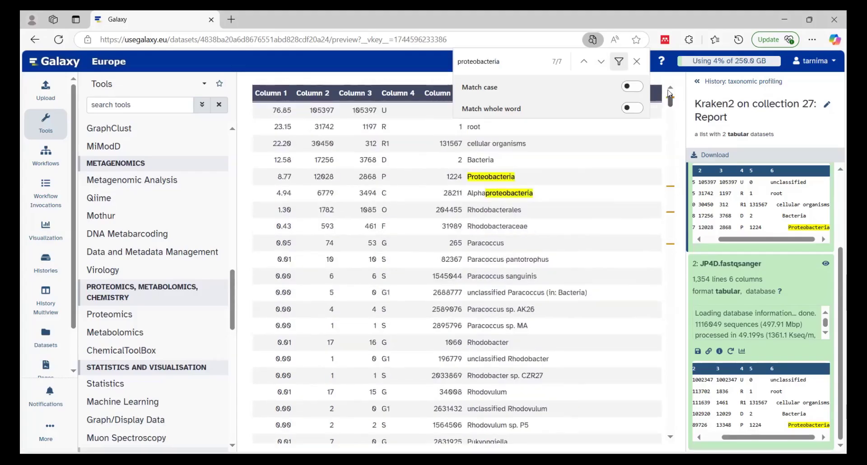
pyautogui.click(637, 62)
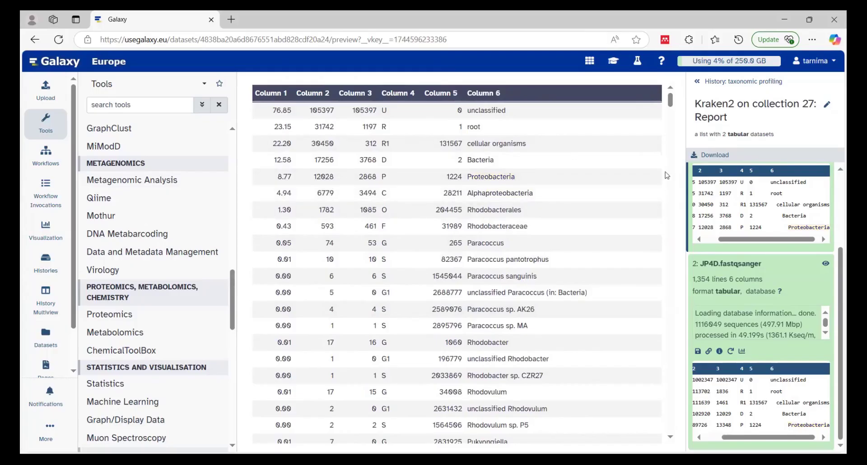
# Display the JP4D report dataset and step through its "proteobacteria" matches to compare the class percentages.
pyautogui.click(823, 266)
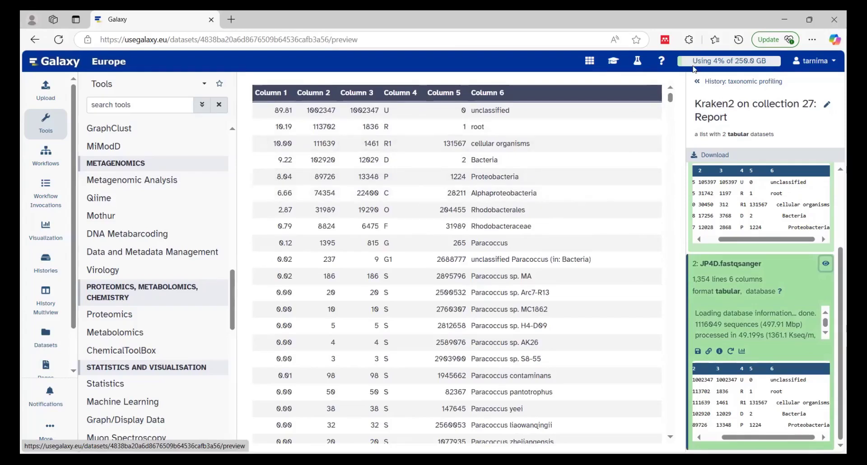
pyautogui.click(818, 40)
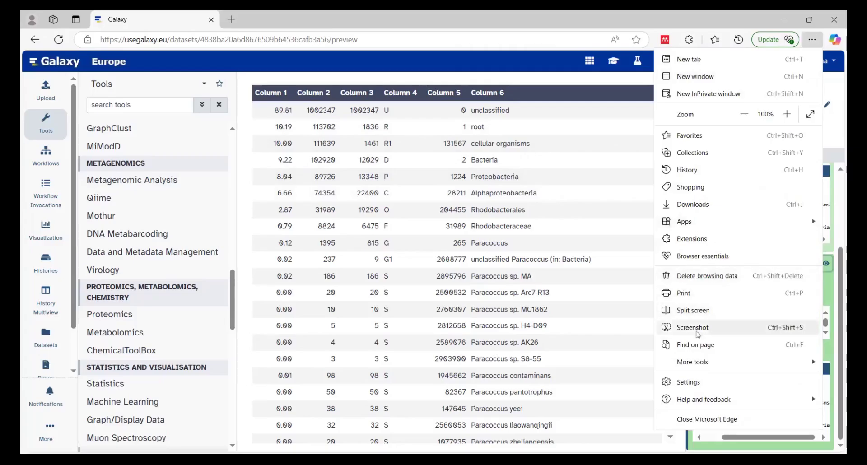
pyautogui.click(698, 346)
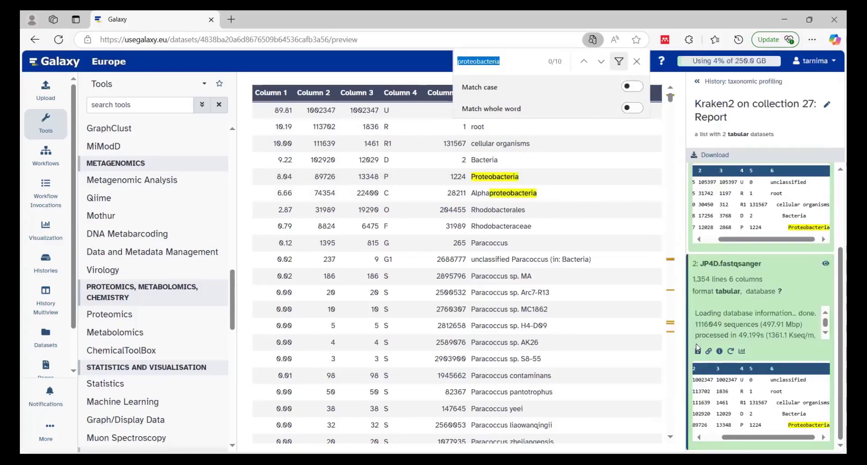
pyautogui.press('Return')
pyautogui.press('Return')
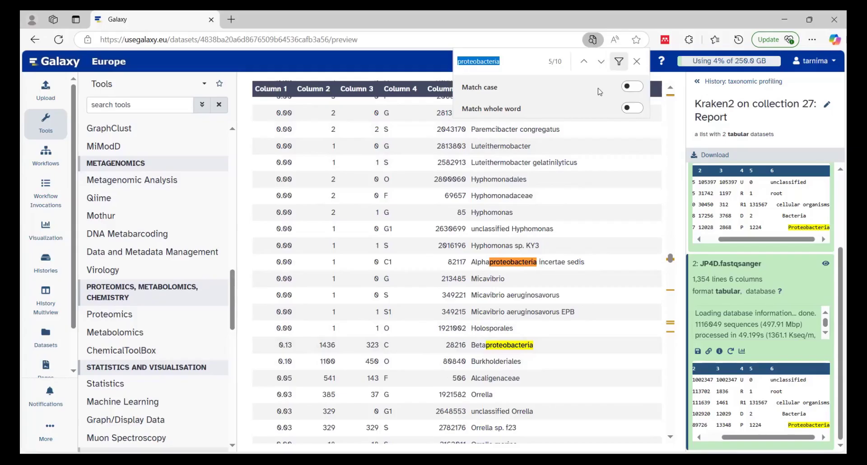
pyautogui.click(601, 61)
pyautogui.click(601, 62)
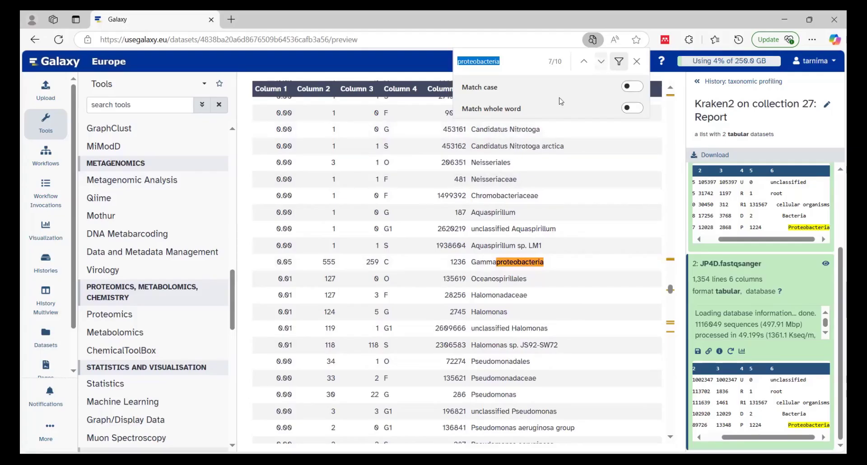
pyautogui.click(601, 62)
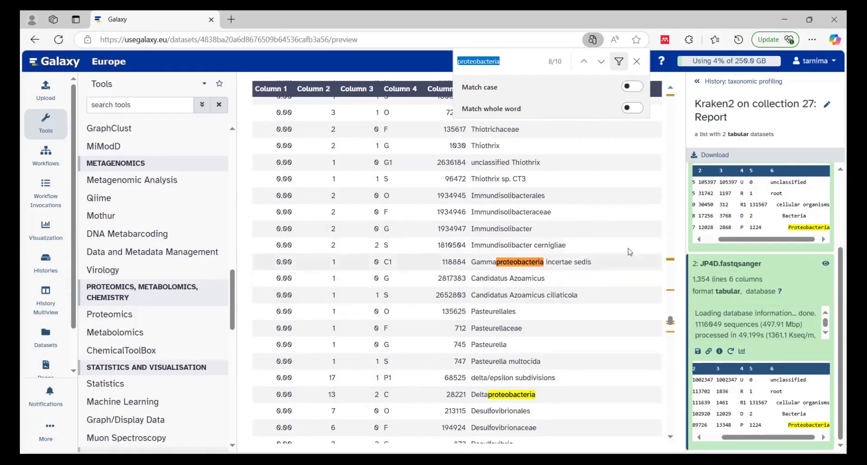
pyautogui.scroll(2, 835, 215)
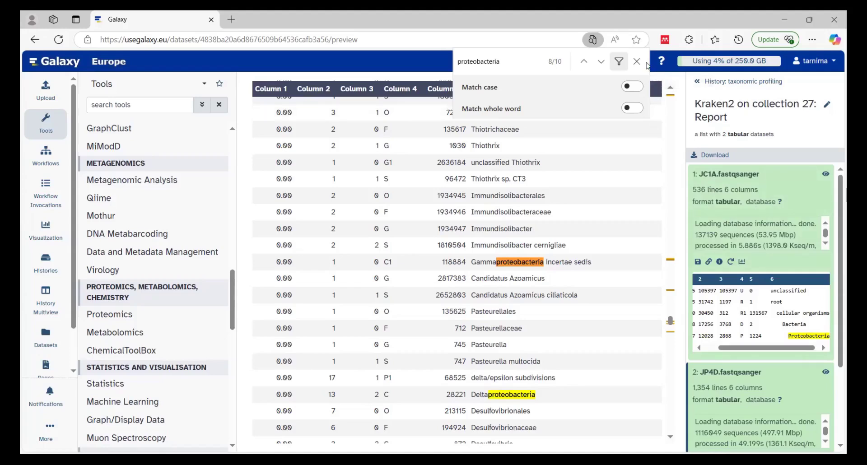
# Close the text search and display the JC1A report dataset again to examine its top-level taxa and percentages.
pyautogui.press('Escape')
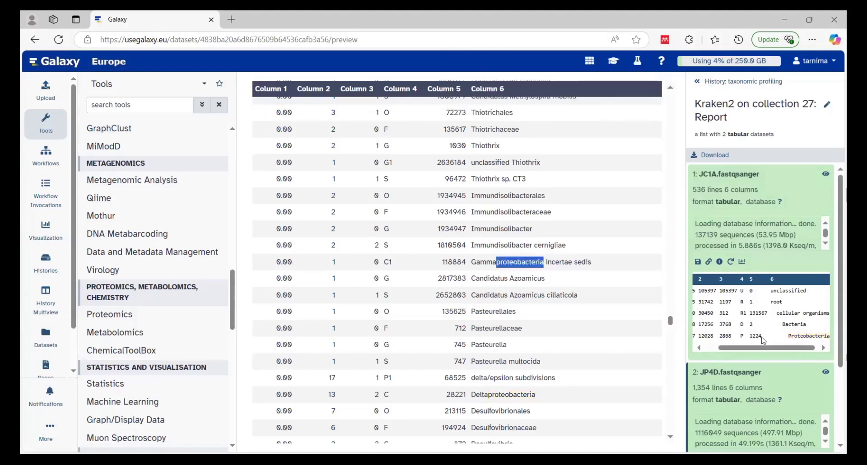
pyautogui.click(826, 175)
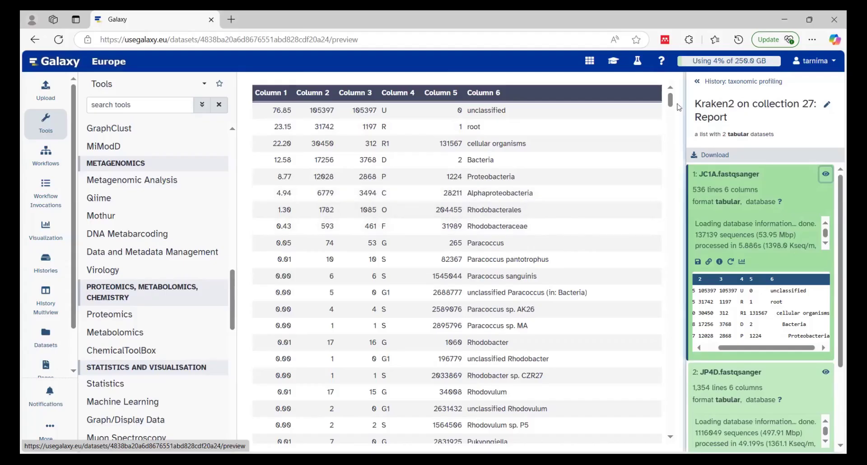
pyautogui.moveTo(671, 107); pyautogui.dragTo(673, 101)
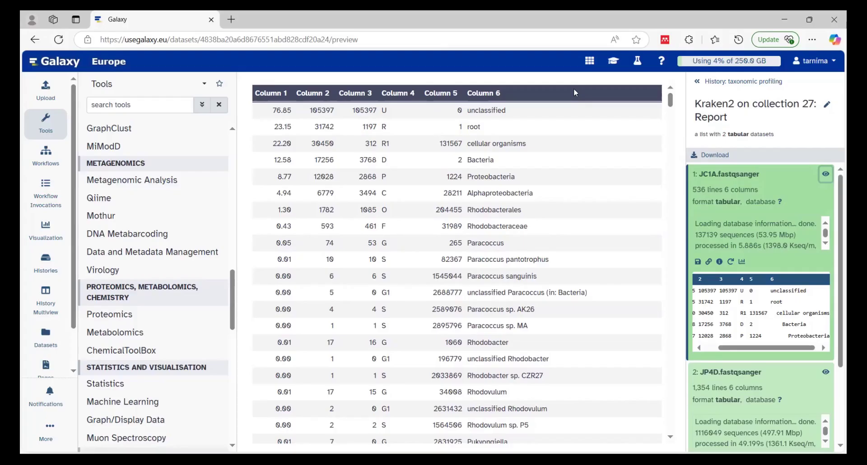
# Review the tutorial's solution on Proteobacteria diversity and read the hands-on parameters for estimating species abundance with Bracken.
pyautogui.click(613, 61)
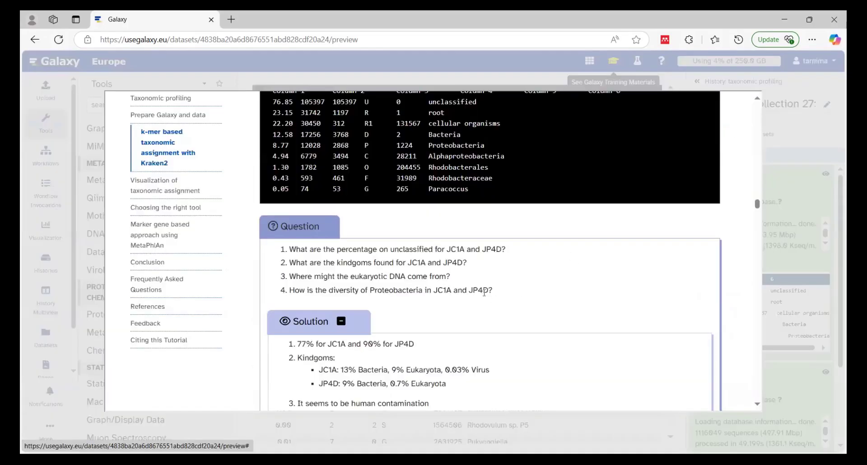
pyautogui.click(758, 405)
pyautogui.click(758, 405)
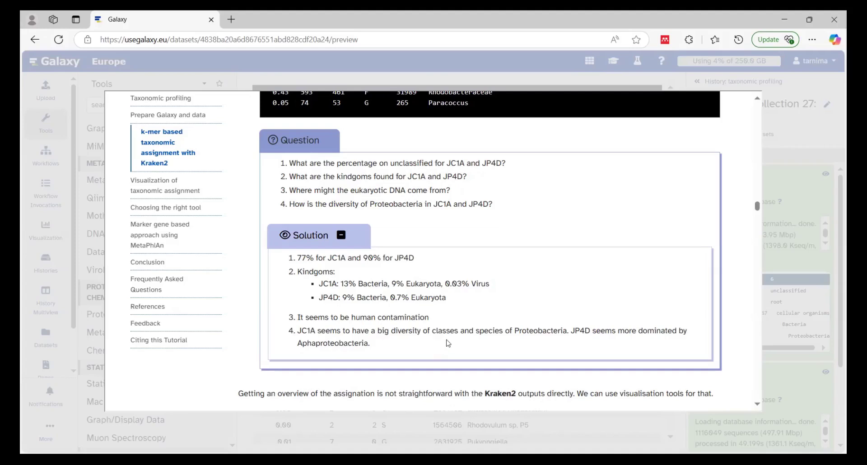
pyautogui.click(757, 404)
pyautogui.click(758, 406)
pyautogui.click(757, 406)
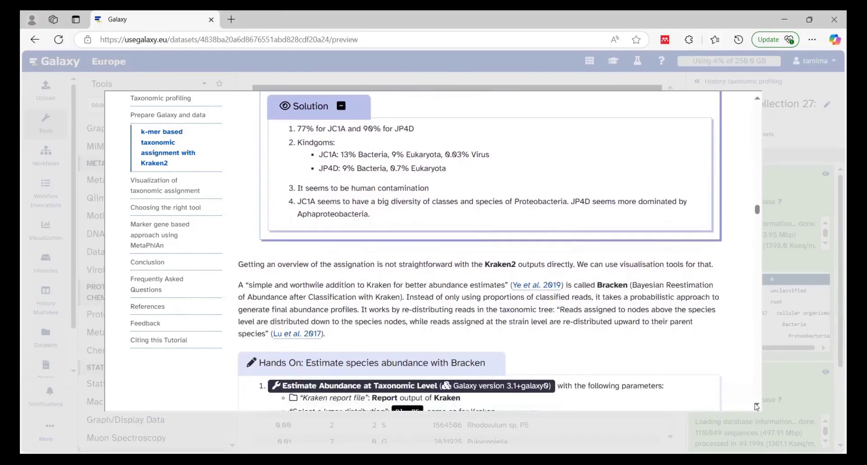
pyautogui.click(757, 405)
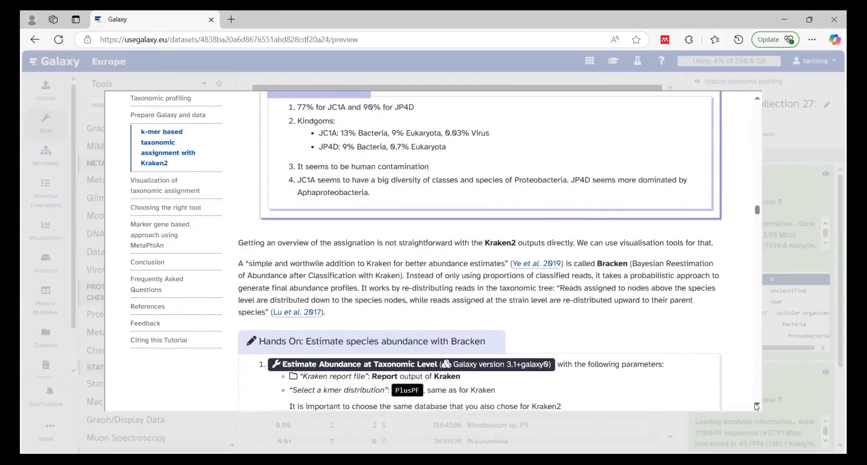
pyautogui.scroll(-2, 757, 405)
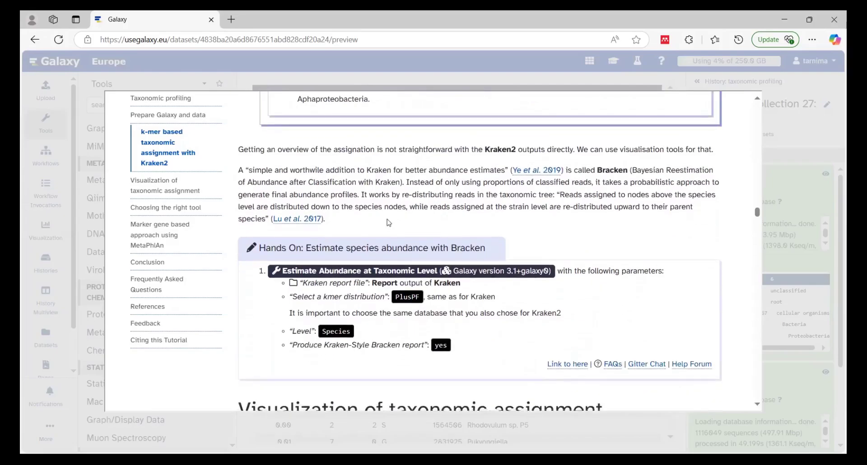
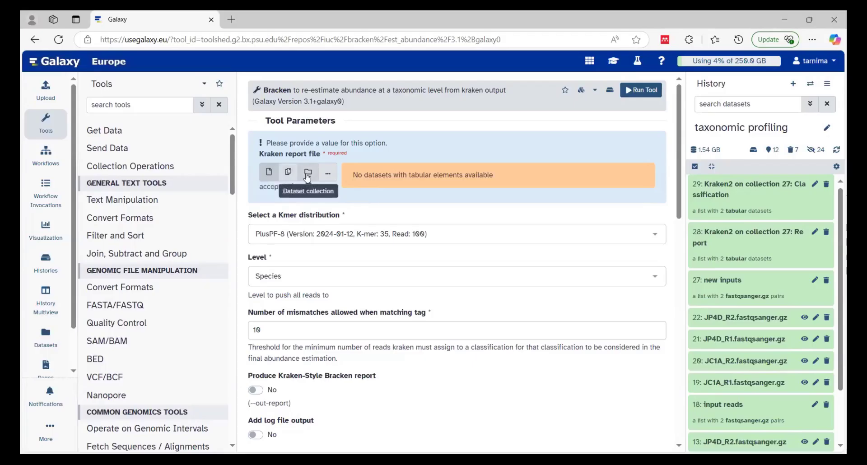
# Use the dataset collection "28: Kraken2 on collection 27: Report" as Bracken's Kraken report file.
pyautogui.click(307, 178)
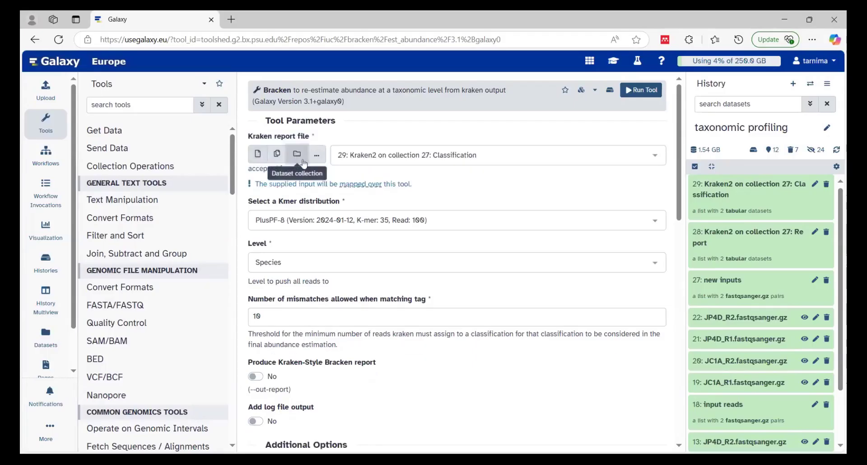
pyautogui.click(469, 153)
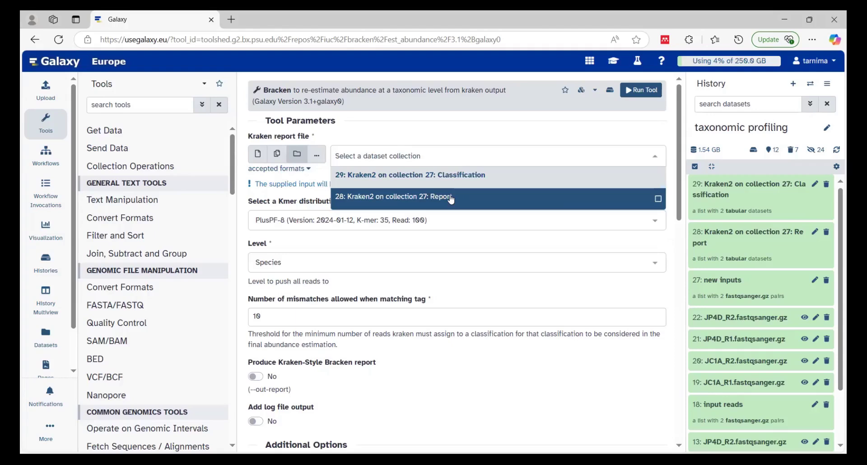
pyautogui.click(450, 199)
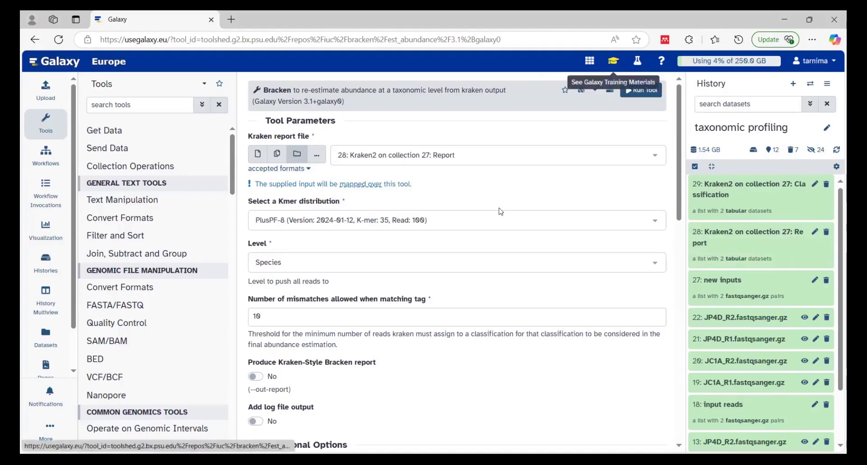
# Check the tutorial's Bracken parameters and set the Kmer distribution to "Prebuild RefSeq indexes: PlusPF (Version: 2022-06-07, K-mer: 35, Read: 100)".
pyautogui.click(613, 61)
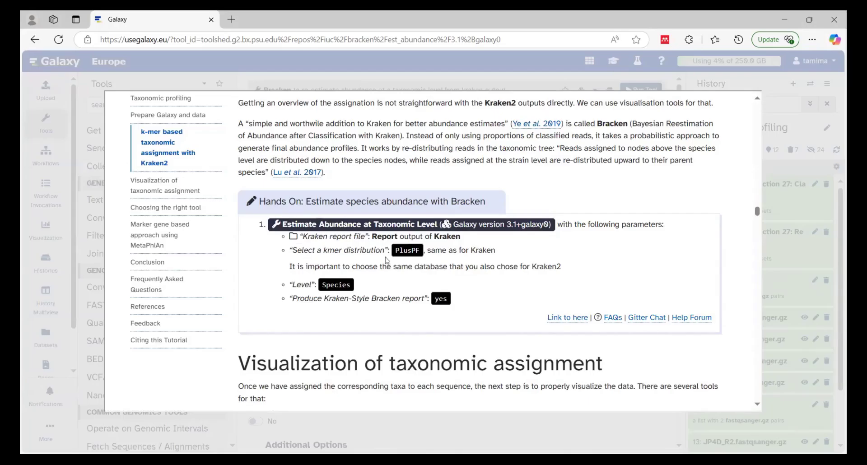
pyautogui.click(774, 281)
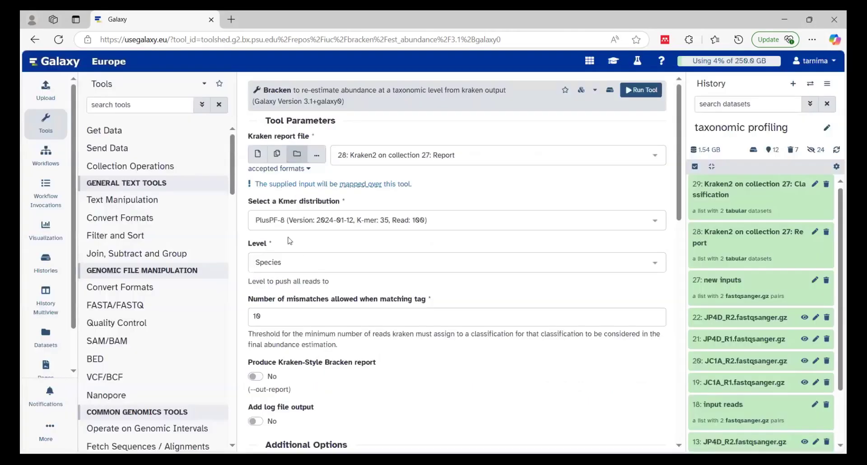
pyautogui.click(302, 219)
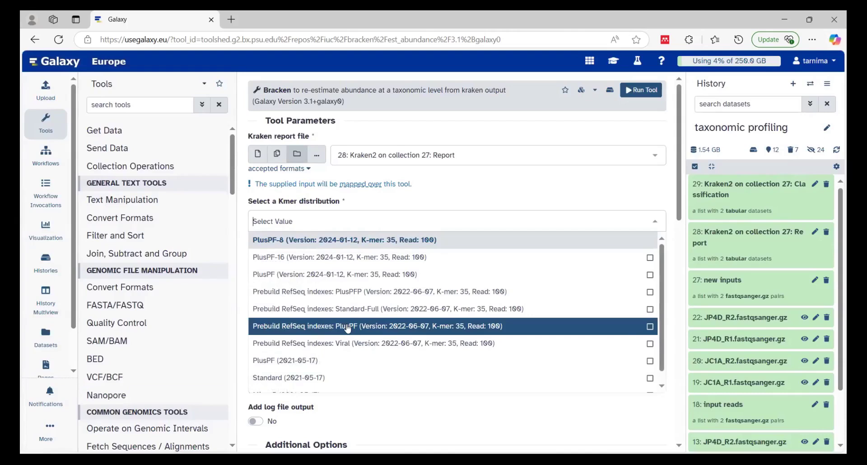
pyautogui.click(348, 330)
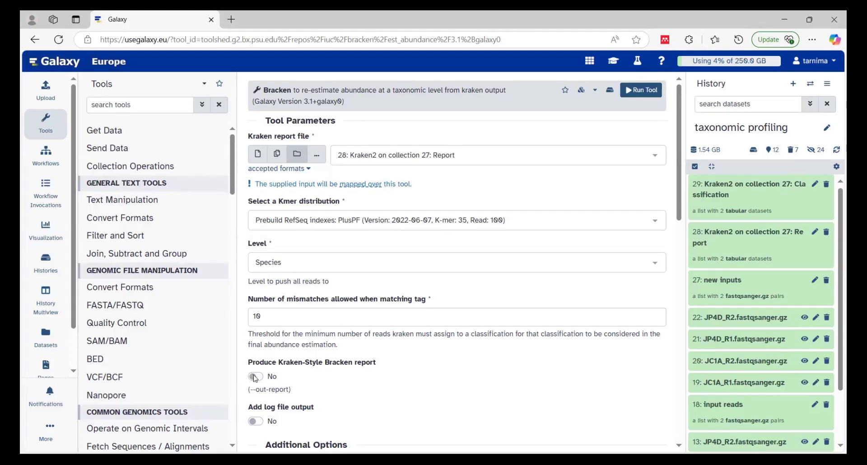
# Enable the Kraken-style Bracken report, check the settings against the tutorial, and run Bracken.
pyautogui.click(255, 377)
pyautogui.click(627, 94)
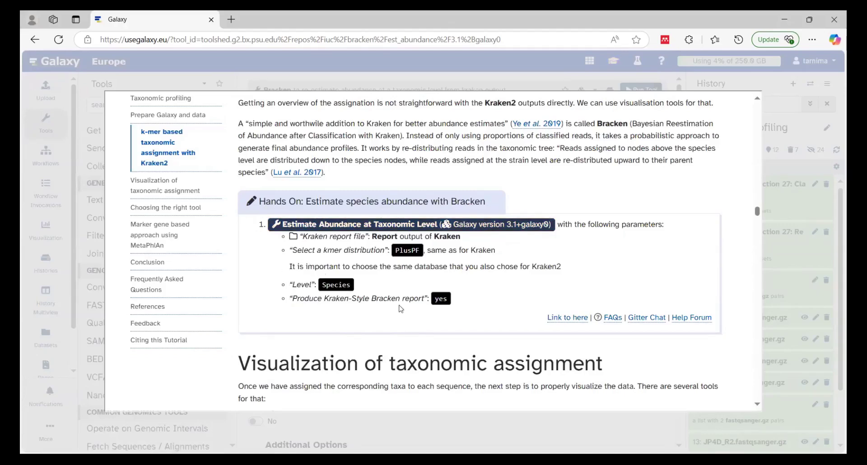
pyautogui.click(787, 260)
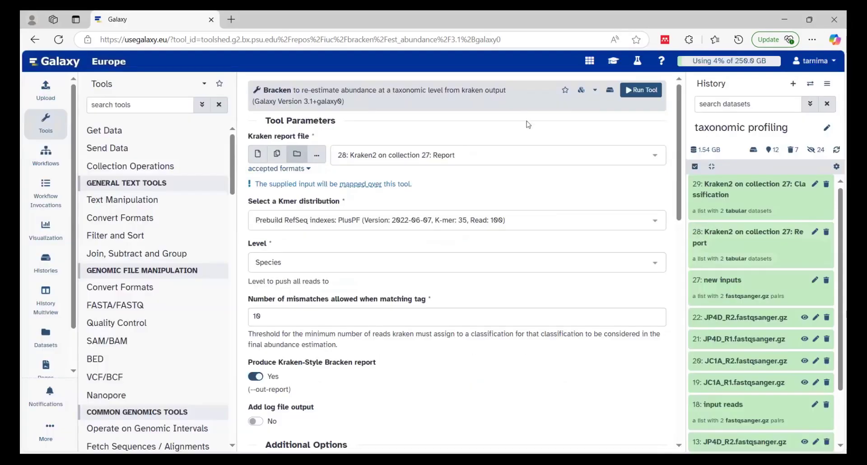
pyautogui.click(645, 93)
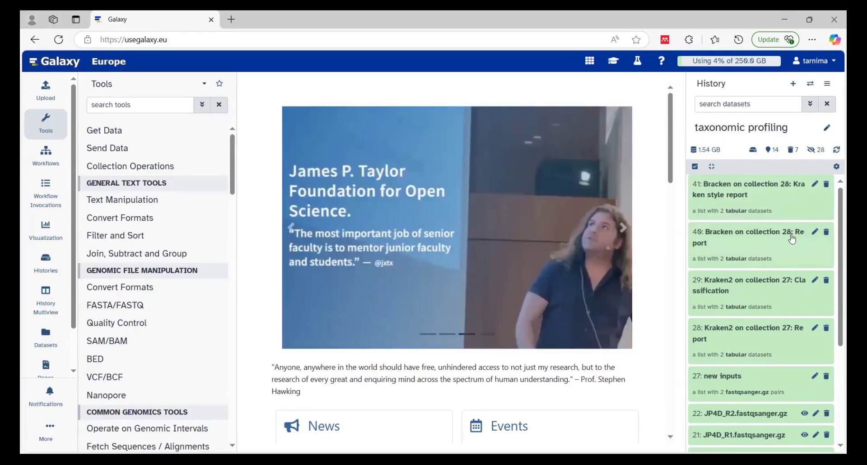
# Display the JC1A dataset of the "Bracken on collection 28: Report" collection and highlight the added reads for Bradyrhizobium sp. SK17.
pyautogui.click(739, 251)
pyautogui.click(833, 176)
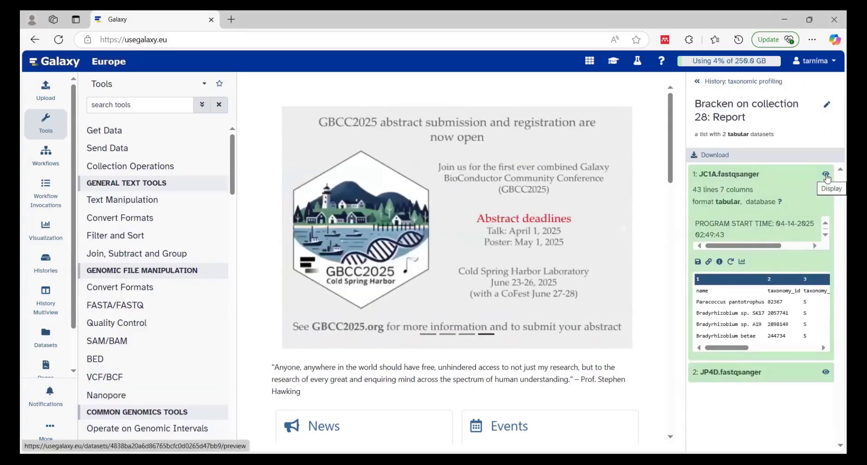
pyautogui.click(826, 175)
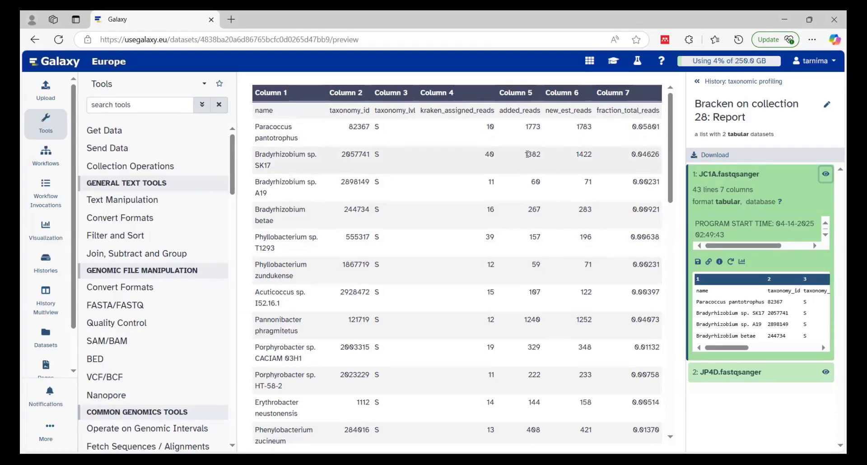
pyautogui.moveTo(525, 154); pyautogui.dragTo(543, 159)
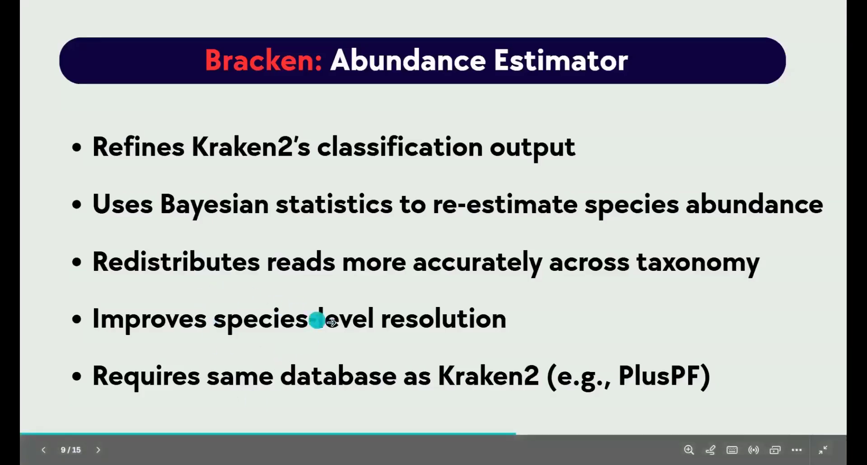
pyautogui.click(704, 267)
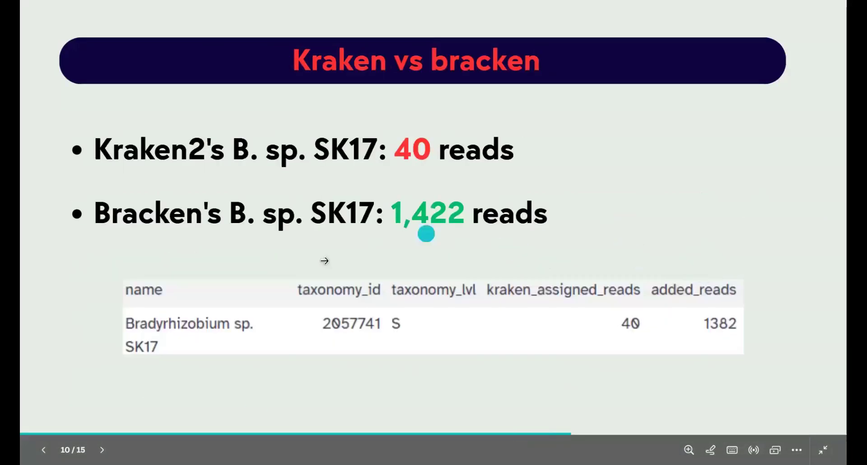
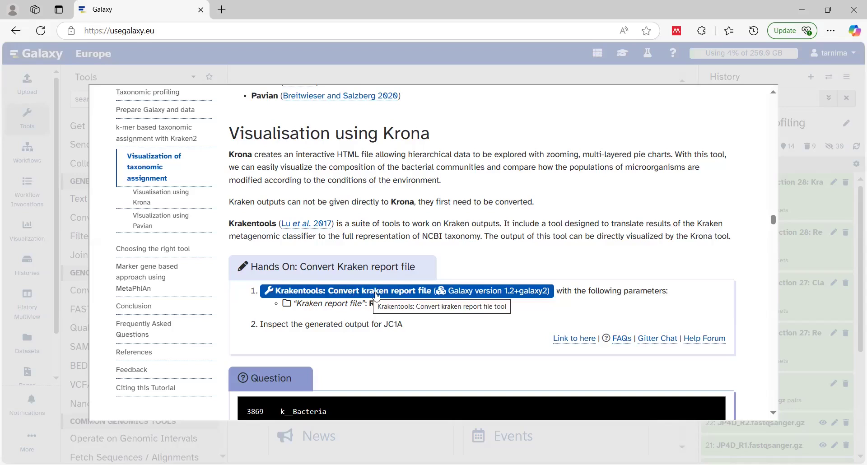
# Run Krakentools: Convert kraken report file from the tutorial on the dataset collection "28: Kraken2 on collection 27: Report".
pyautogui.click(377, 294)
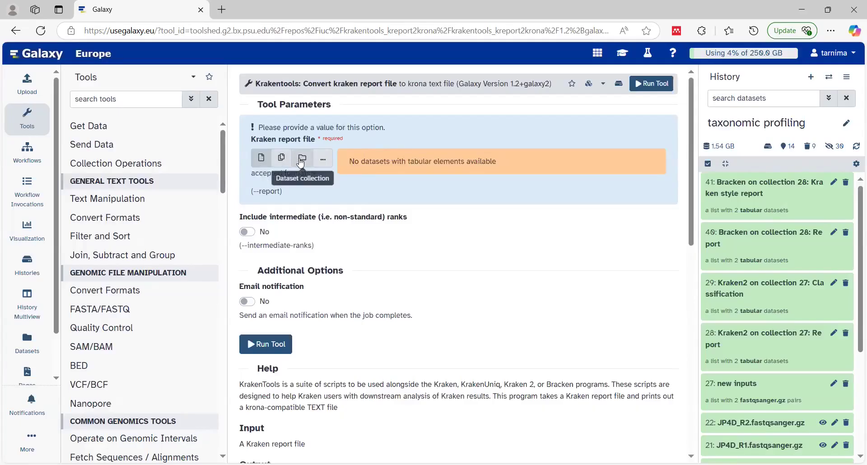
pyautogui.click(302, 159)
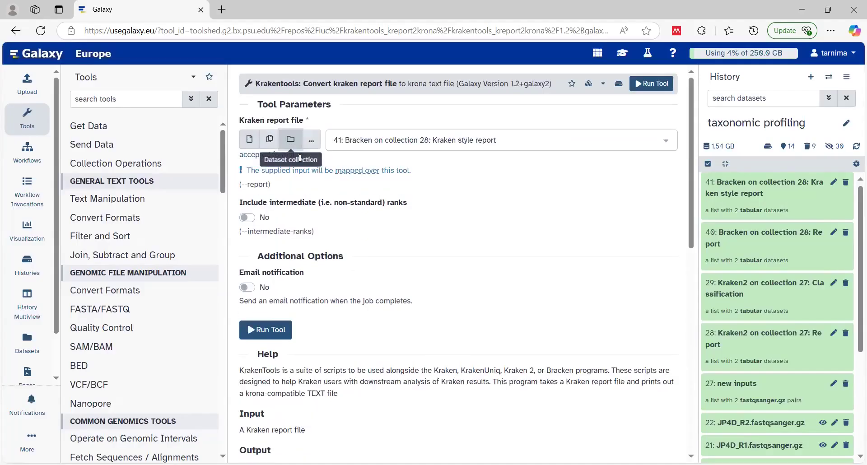
pyautogui.click(423, 145)
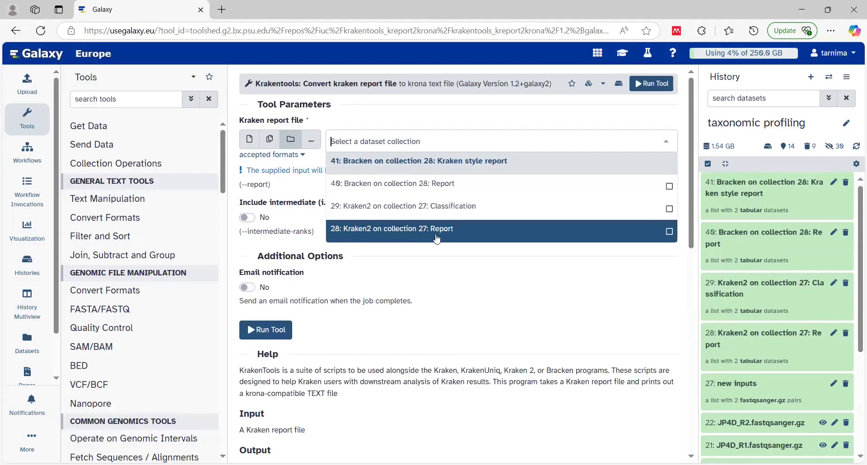
pyautogui.click(420, 232)
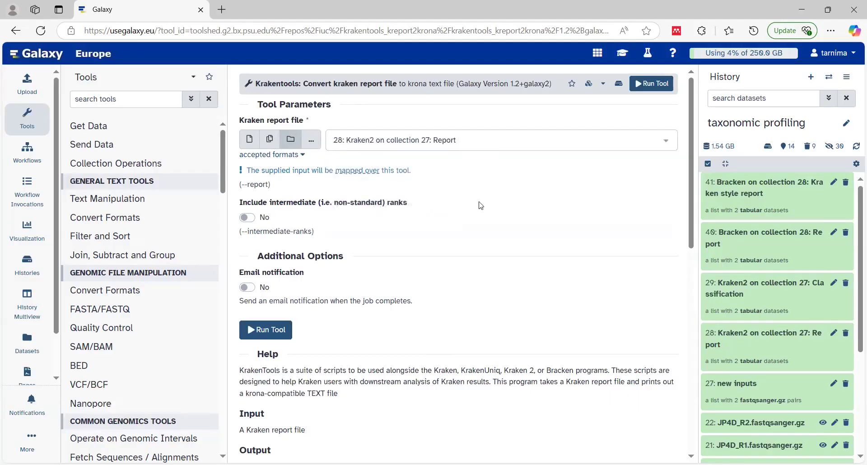
pyautogui.click(274, 331)
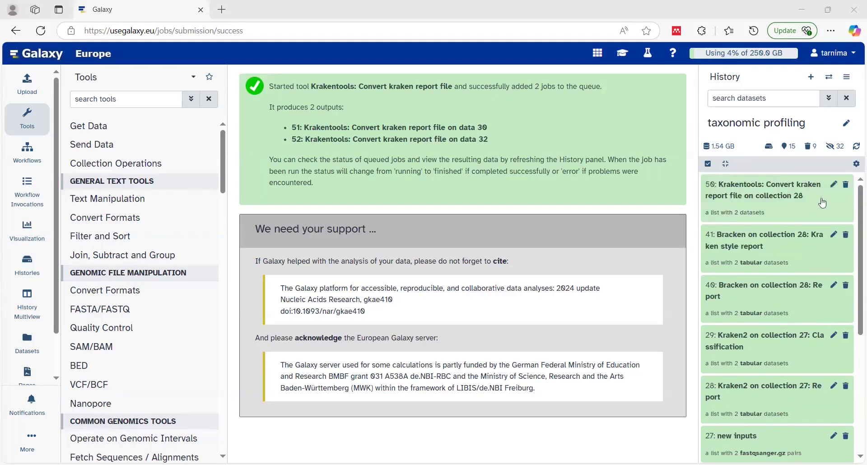
# Display the JC1A dataset of the converted Krakentools collection and examine its taxonomic columns through Column 8.
pyautogui.click(774, 197)
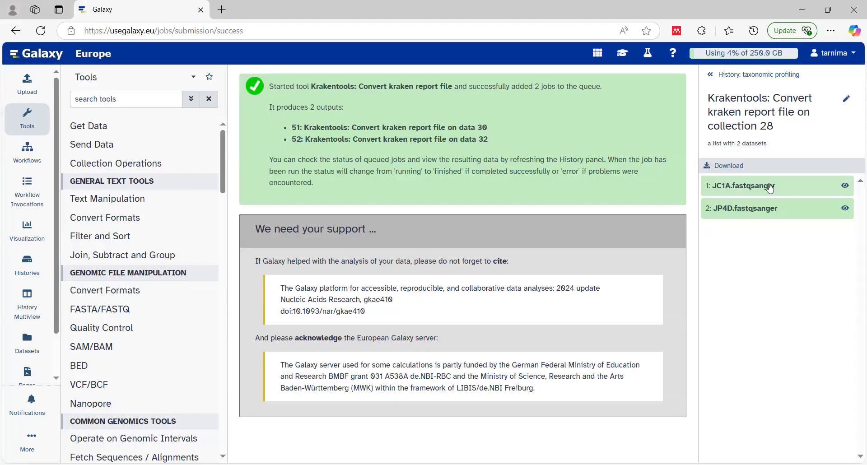
pyautogui.click(791, 187)
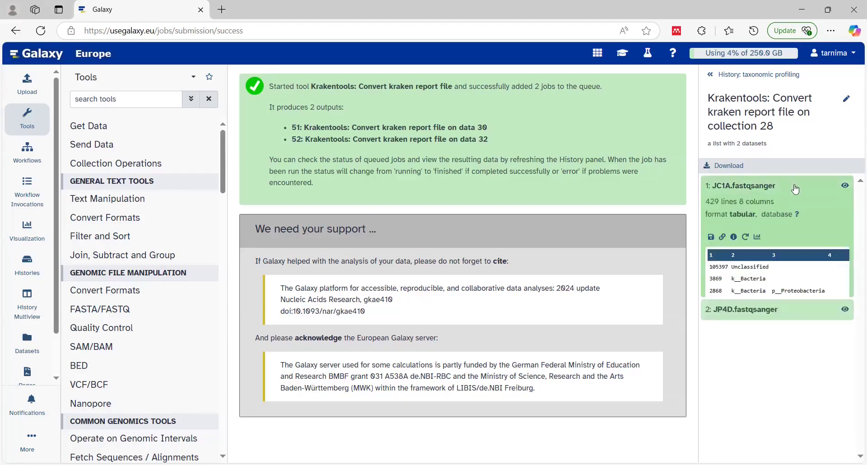
pyautogui.click(844, 187)
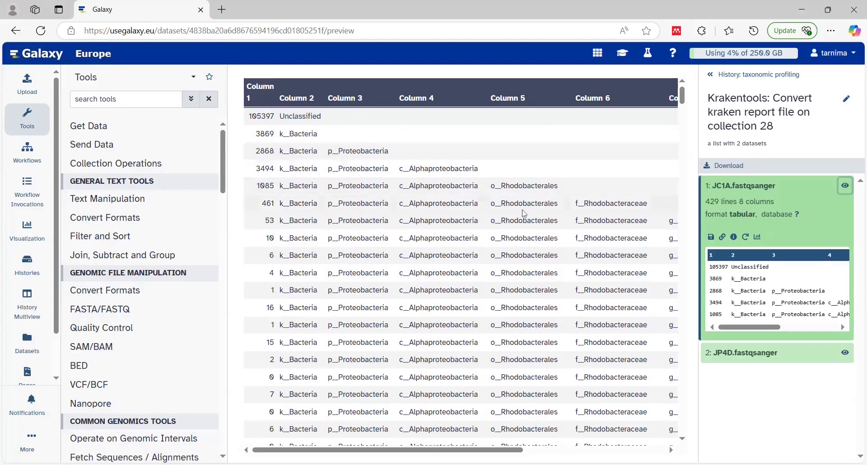
pyautogui.hscroll(5, 658, 370)
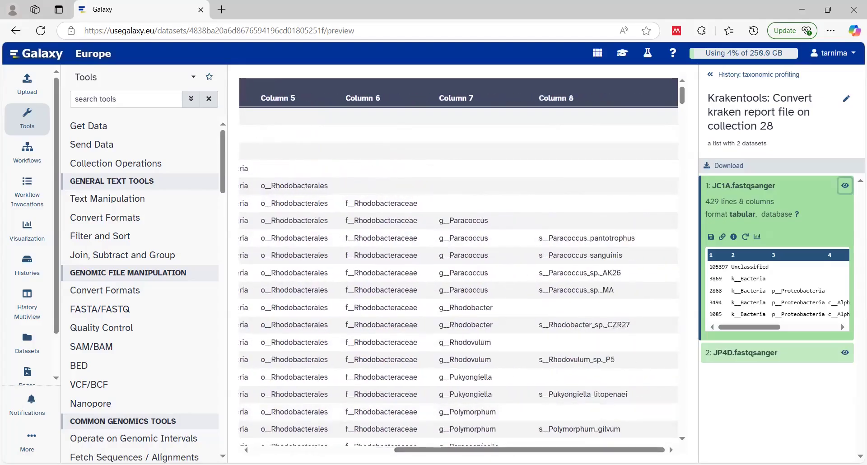
pyautogui.moveTo(587, 450); pyautogui.dragTo(443, 450)
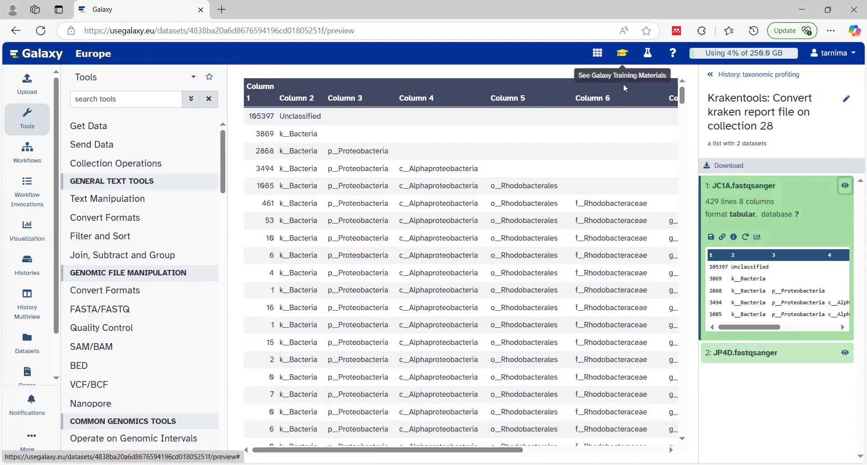
# Return to the Krona section of the training material and reveal the solution to the question about columns and lines.
pyautogui.click(623, 53)
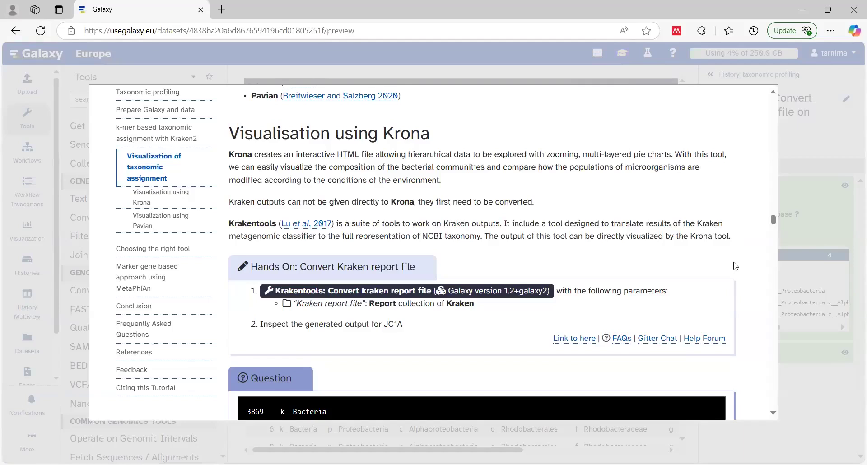
pyautogui.scroll(-3, 734, 266)
pyautogui.scroll(-5, 734, 267)
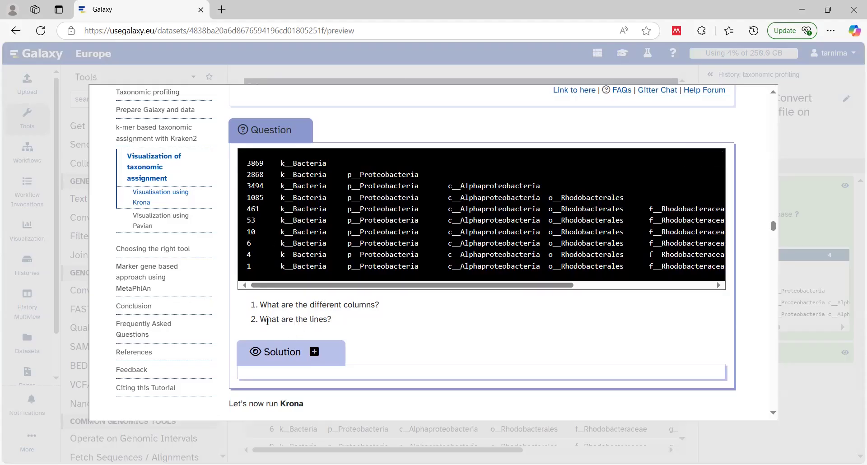
pyautogui.click(329, 351)
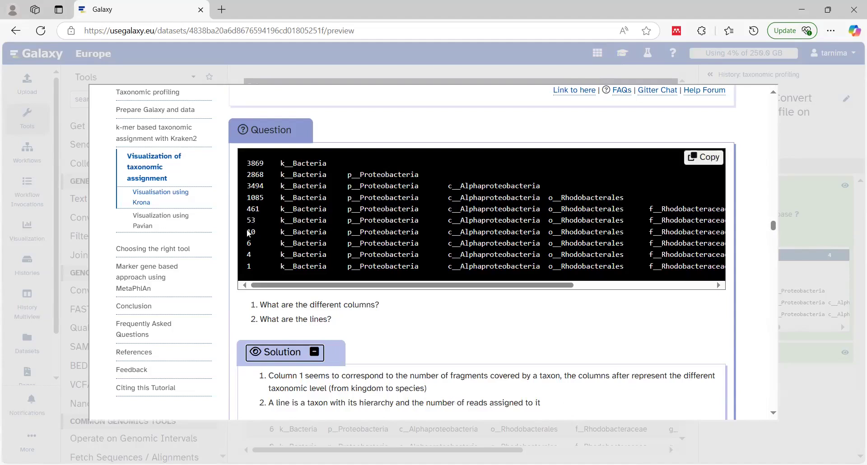
# Highlight the Paracoccus pantotrophus line in the tutorial's example output and examine its hierarchy from kingdom to species.
pyautogui.moveTo(246, 234); pyautogui.dragTo(755, 240)
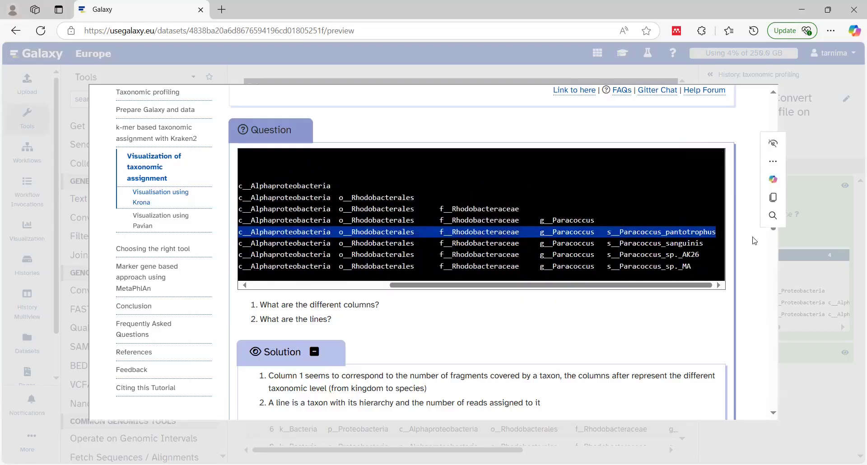
pyautogui.moveTo(546, 285); pyautogui.dragTo(407, 285)
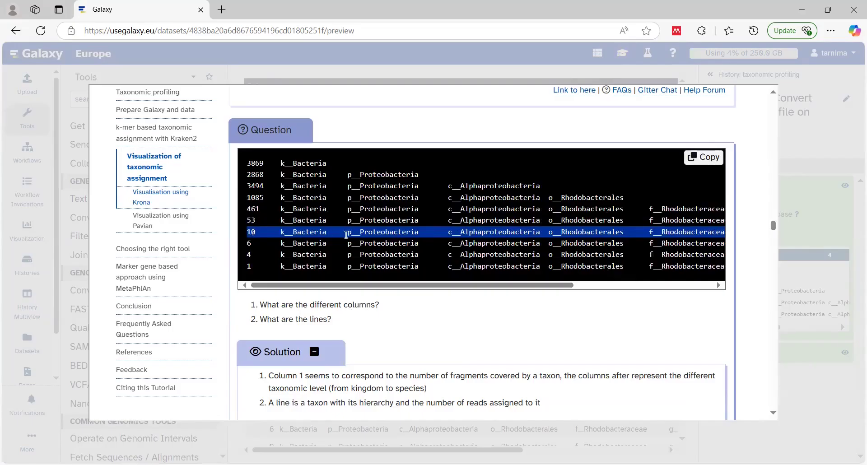
pyautogui.hscroll(3, 525, 273)
pyautogui.hscroll(3, 524, 273)
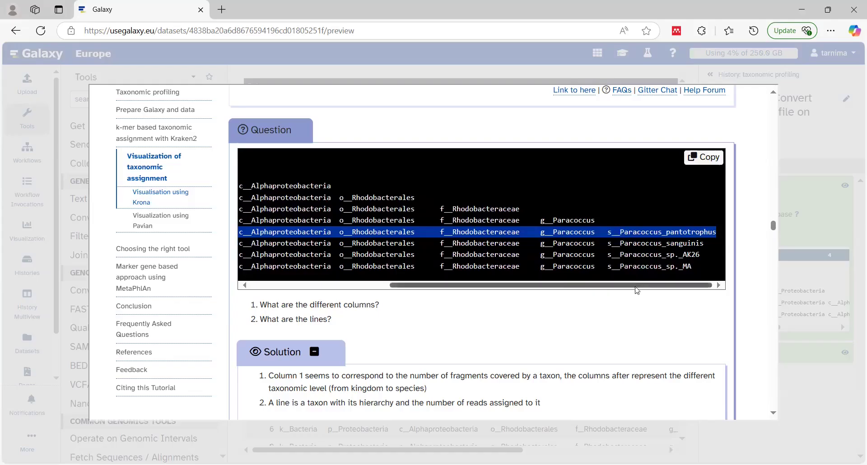
pyautogui.moveTo(637, 290); pyautogui.dragTo(497, 288)
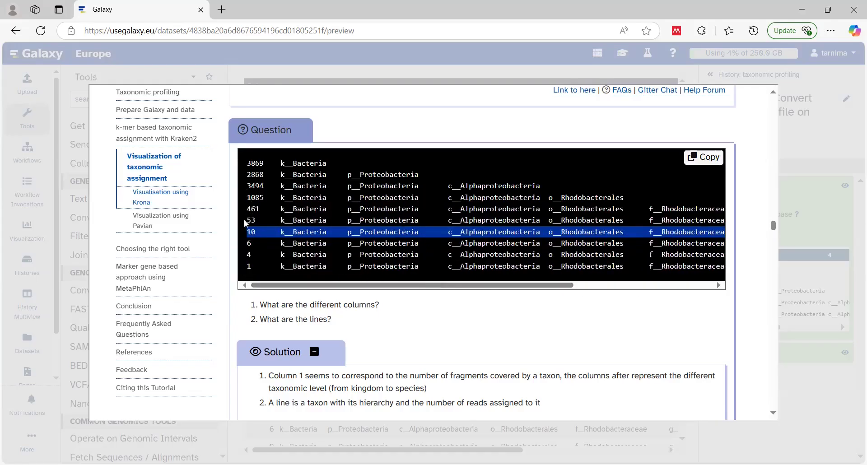
# Highlight the genus-level Paracoccus line in the example output and examine its read count and full hierarchy.
pyautogui.moveTo(246, 221); pyautogui.dragTo(277, 218)
pyautogui.moveTo(300, 220); pyautogui.dragTo(740, 225)
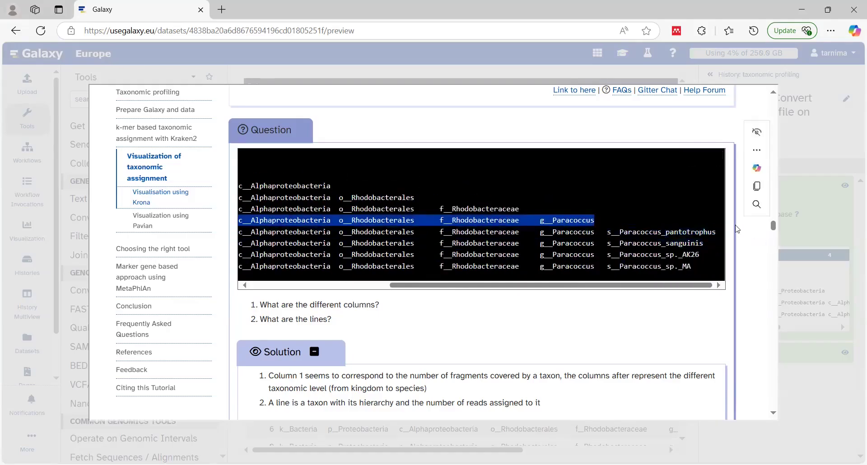
pyautogui.moveTo(541, 288); pyautogui.dragTo(401, 287)
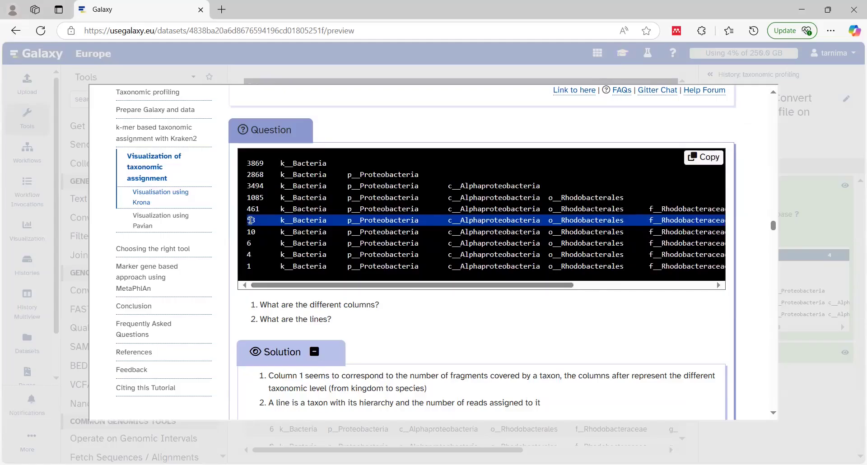
pyautogui.moveTo(277, 285); pyautogui.dragTo(415, 286)
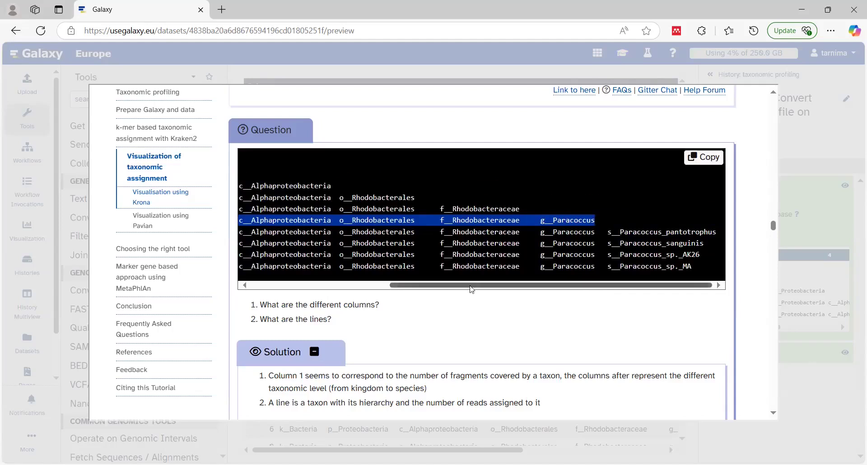
pyautogui.moveTo(472, 285); pyautogui.dragTo(333, 286)
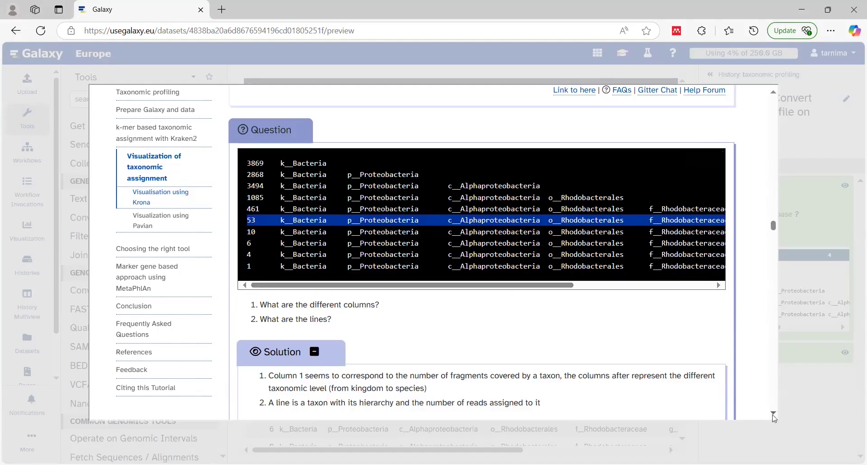
# Open the Krona pie chart tool from the tutorial's Krona visualisation hands-on and recheck the parameters given there.
pyautogui.scroll(-5, 774, 418)
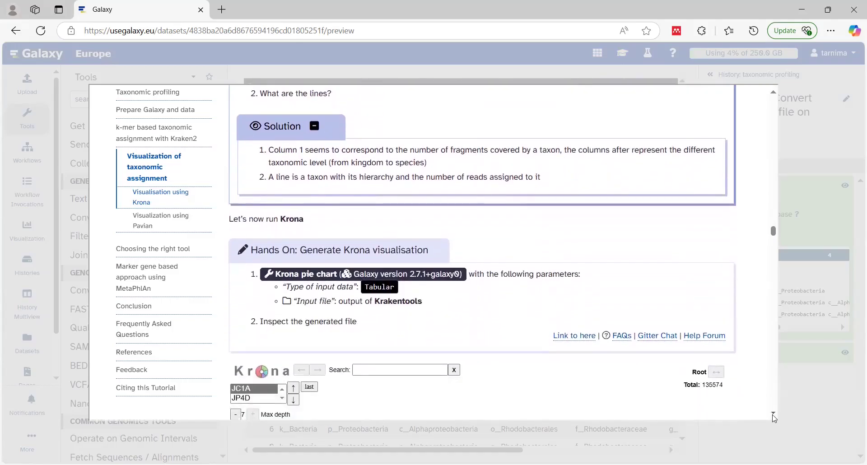
pyautogui.scroll(-1, 774, 418)
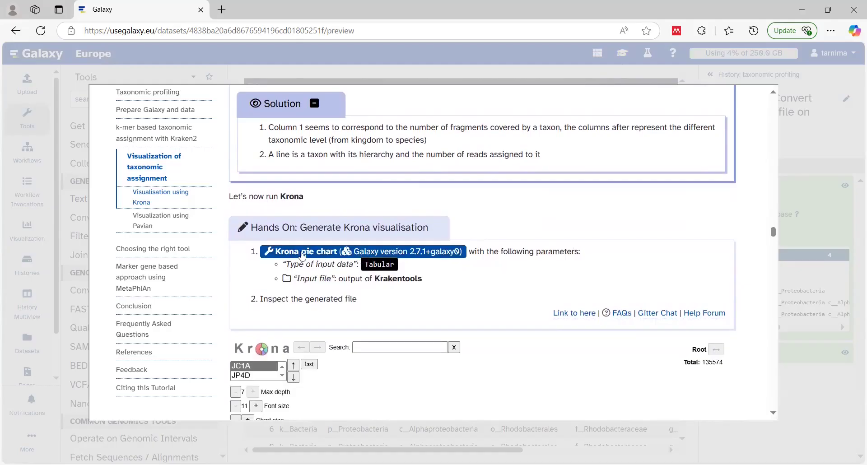
pyautogui.click(321, 253)
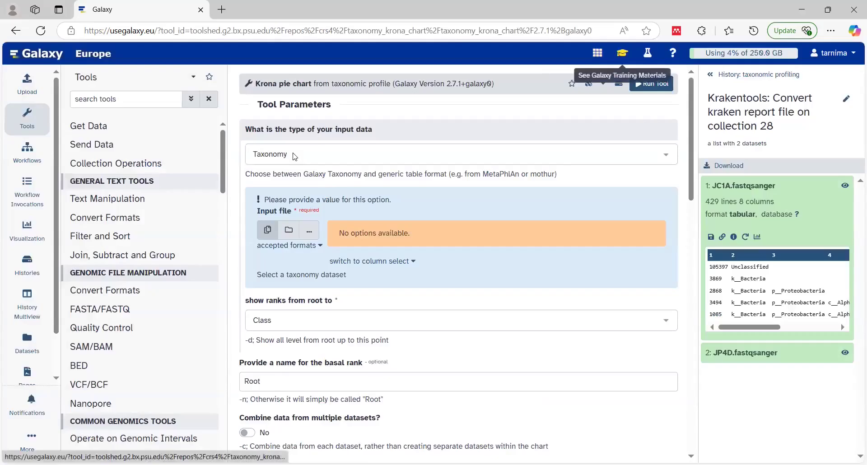
pyautogui.click(622, 52)
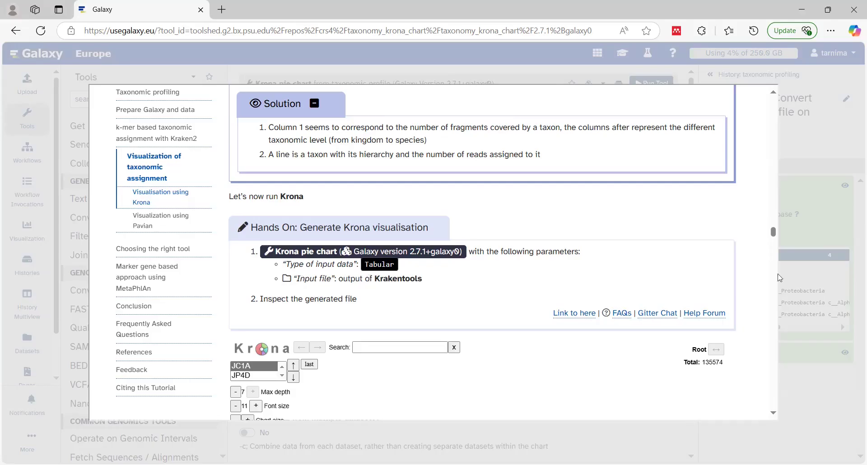
pyautogui.click(800, 285)
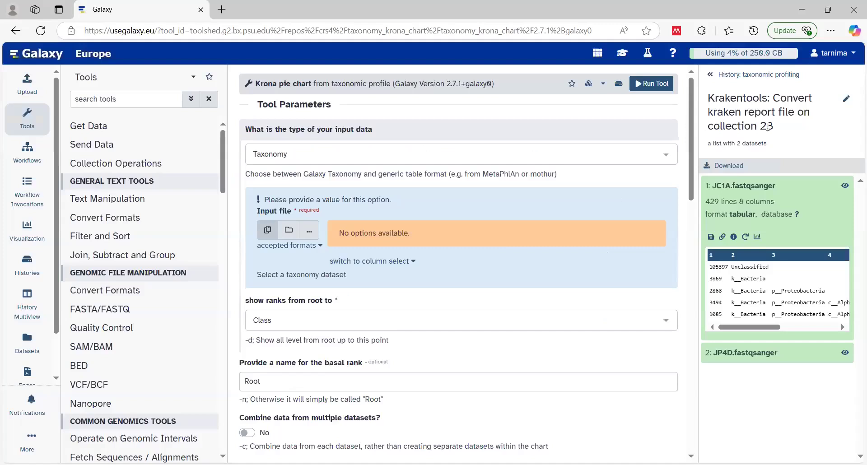
# Set the Krona input data type to Tabular and choose collection "50: Krakentools: Convert kraken report file on collection 28" as input.
pyautogui.click(284, 163)
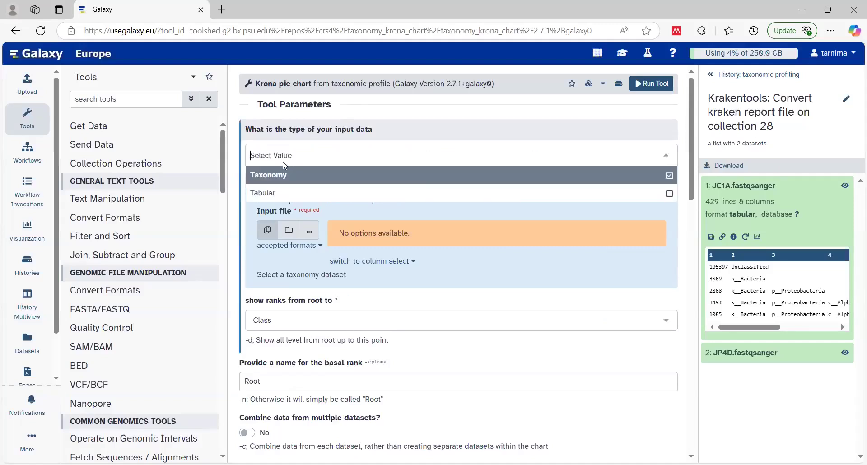
pyautogui.click(275, 192)
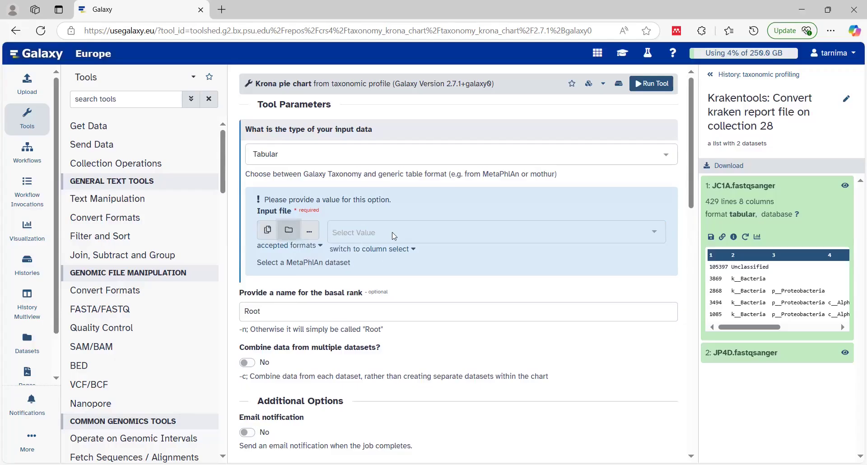
pyautogui.click(372, 232)
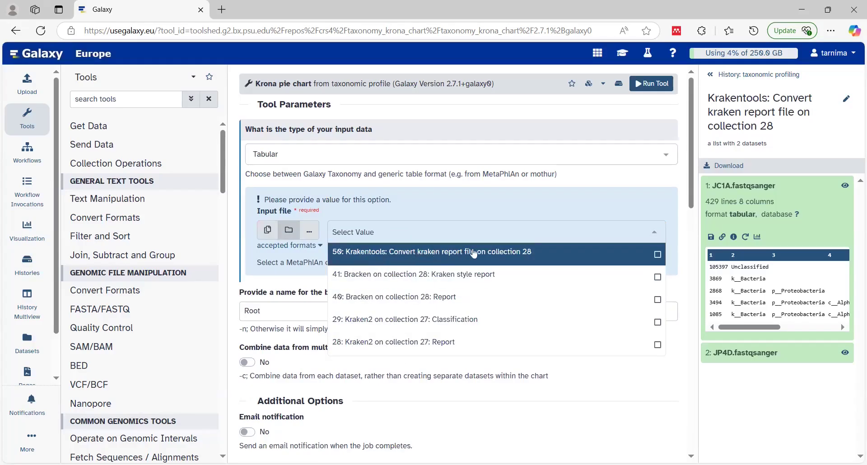
pyautogui.click(450, 253)
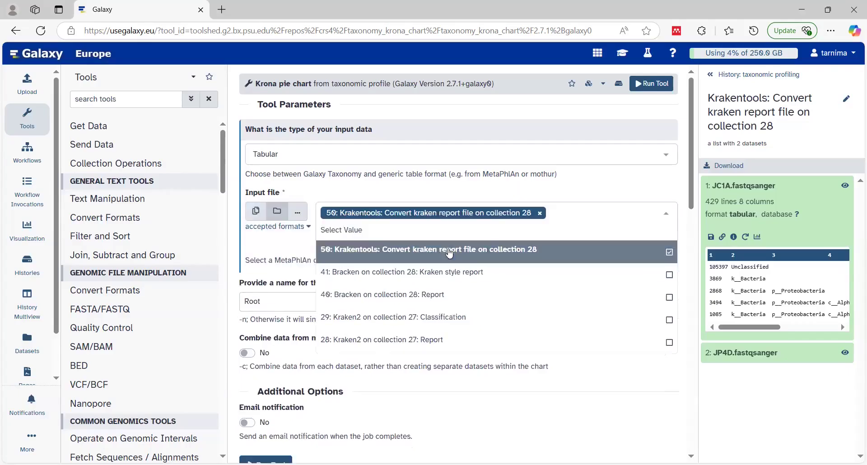
# Run the Krona pie chart tool on the selected collection and display its HTML output from the taxonomic profiling history.
pyautogui.click(607, 190)
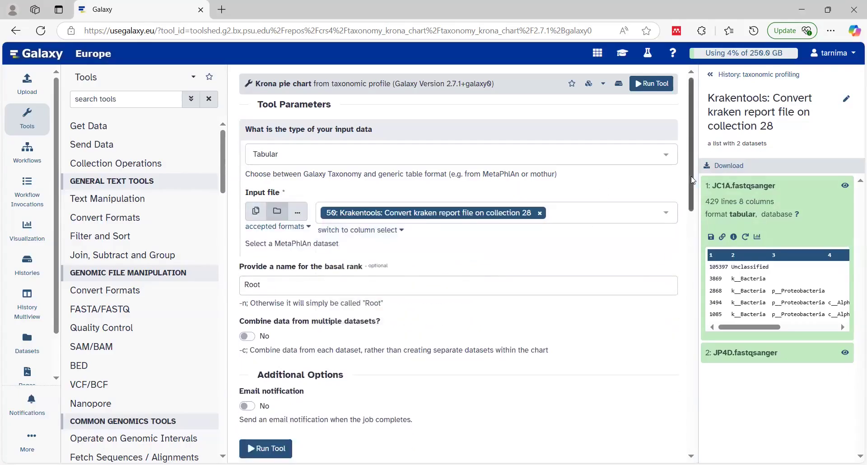
pyautogui.scroll(-1, 694, 180)
pyautogui.click(265, 379)
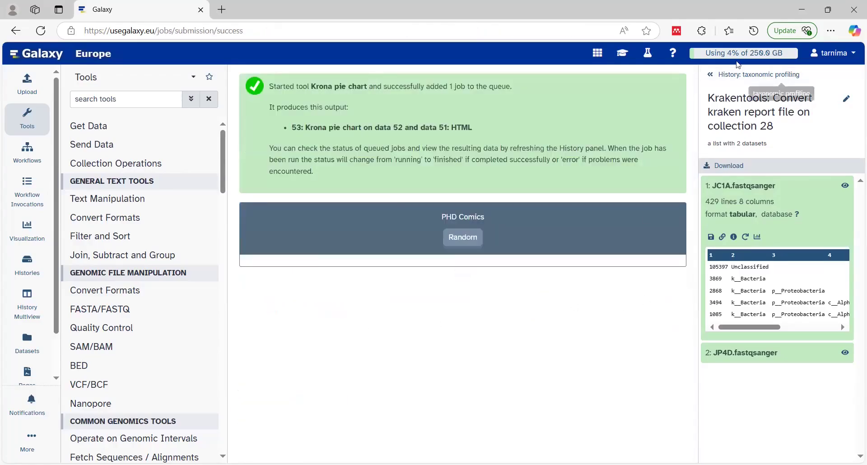
pyautogui.click(717, 75)
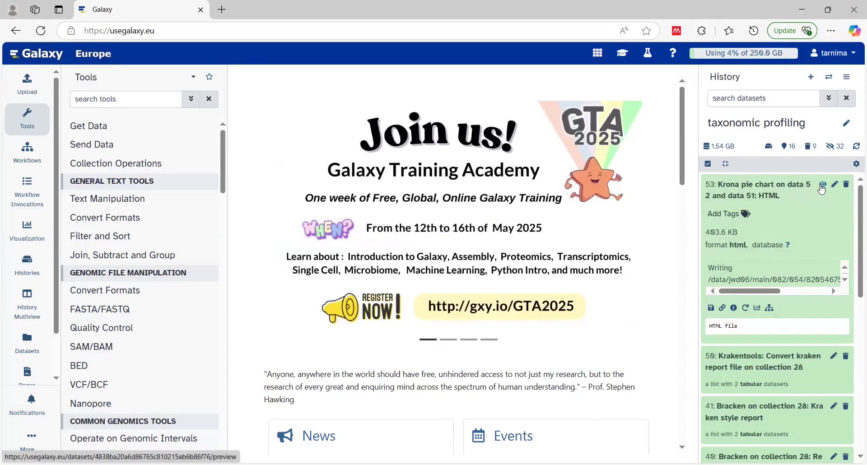
pyautogui.click(823, 185)
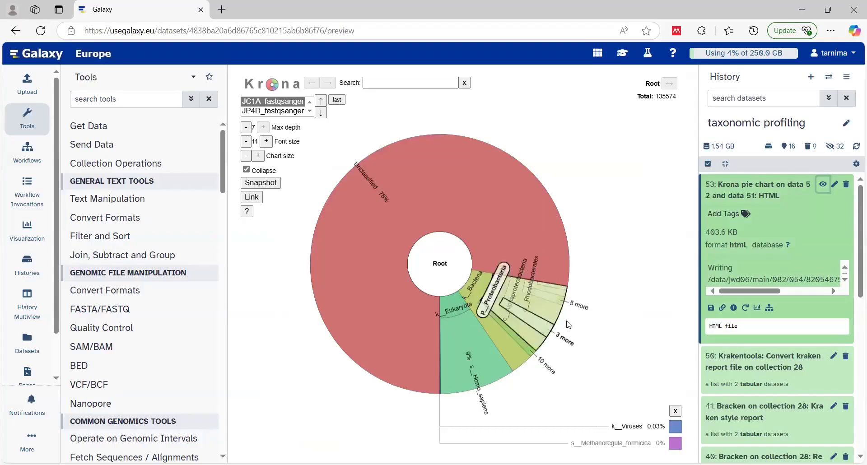
# Drill down the JC1A Krona chart through Bacteria, Proteobacteria, Alphaproteobacteria and Bradyrhizobiaceae to the genus Bradyrhizobium.
pyautogui.click(473, 282)
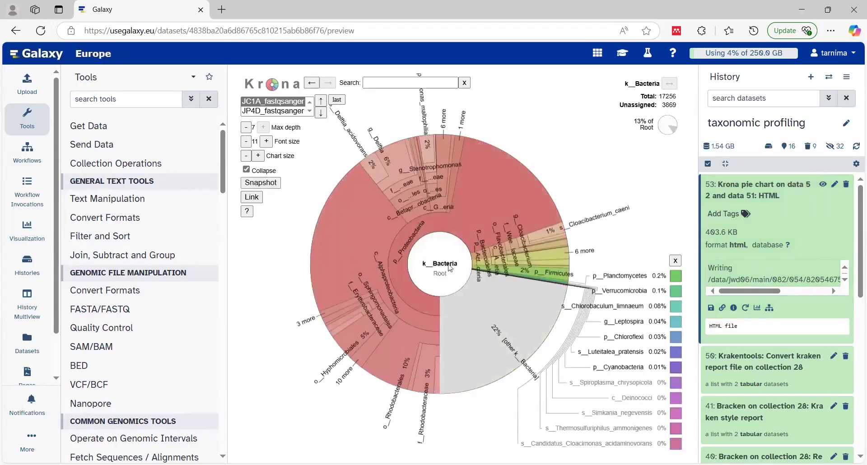
pyautogui.click(412, 240)
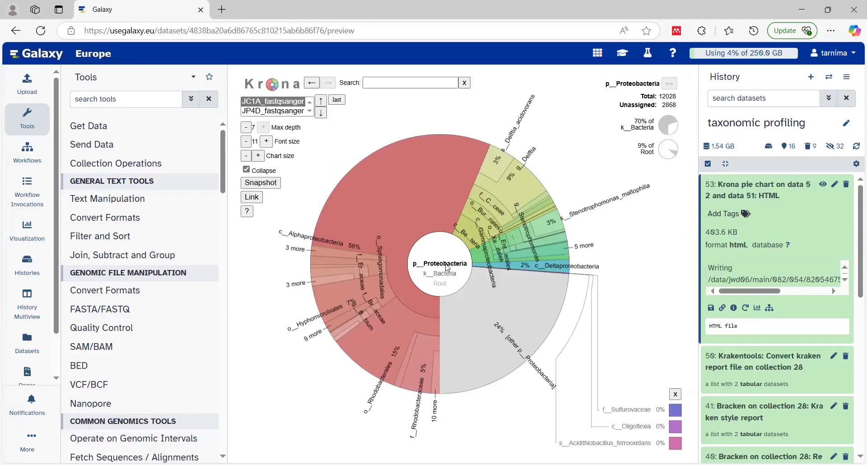
pyautogui.click(305, 241)
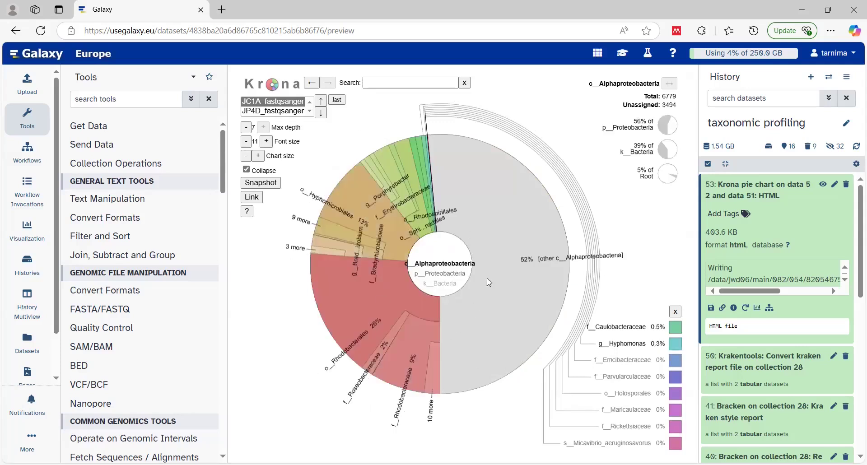
pyautogui.click(378, 260)
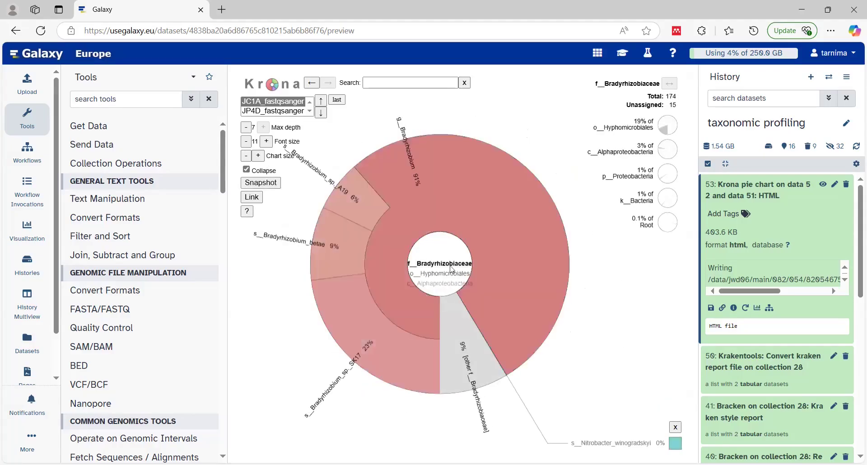
pyautogui.click(415, 170)
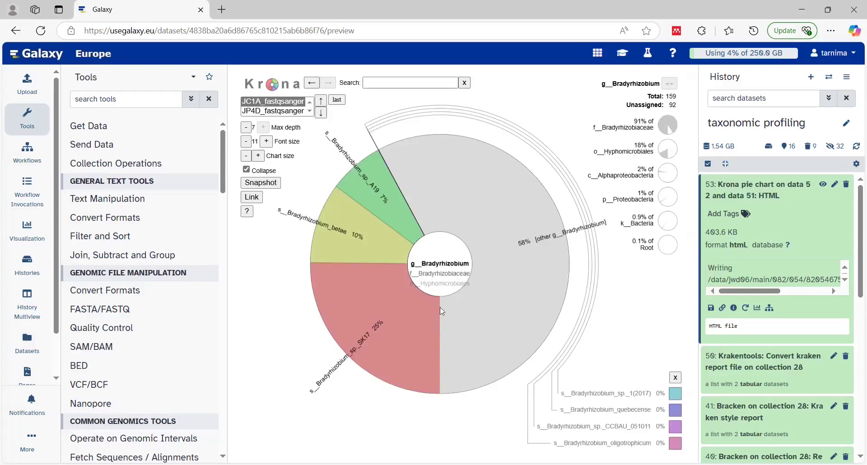
# Switch the Krona chart to sample JP4D_fastqsanger and explore its taxonomy from Root through Bacteria to Alphaproteobacteria.
pyautogui.click(274, 112)
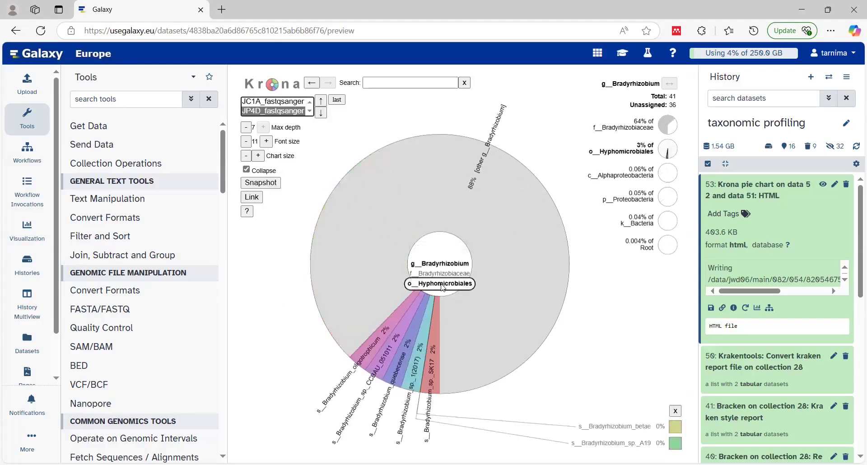
pyautogui.click(443, 284)
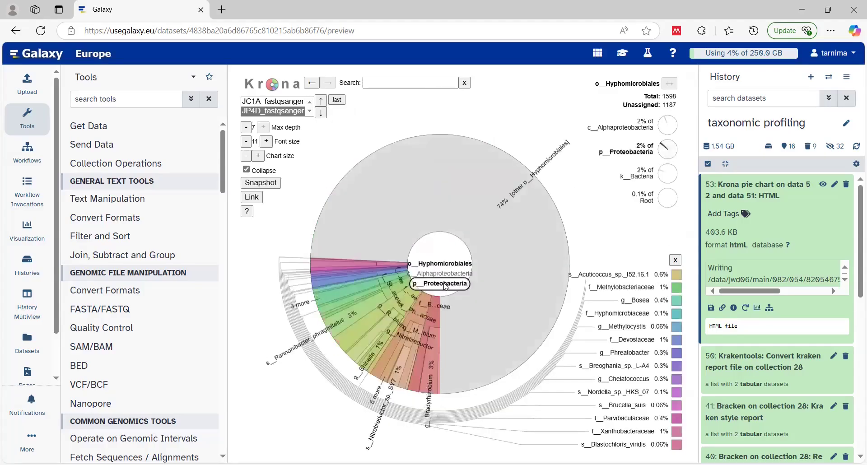
pyautogui.click(445, 286)
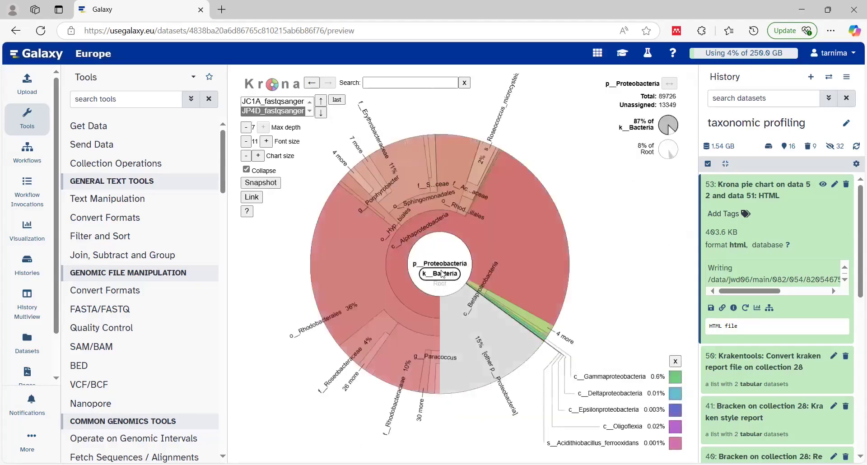
pyautogui.click(441, 280)
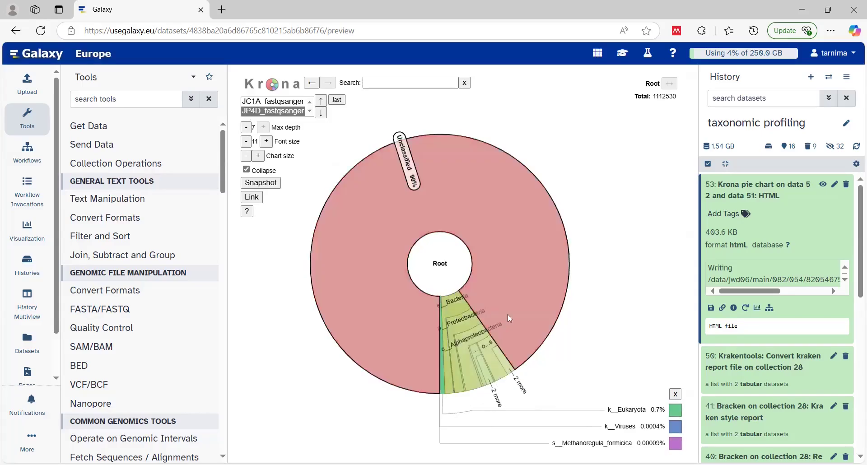
pyautogui.click(459, 301)
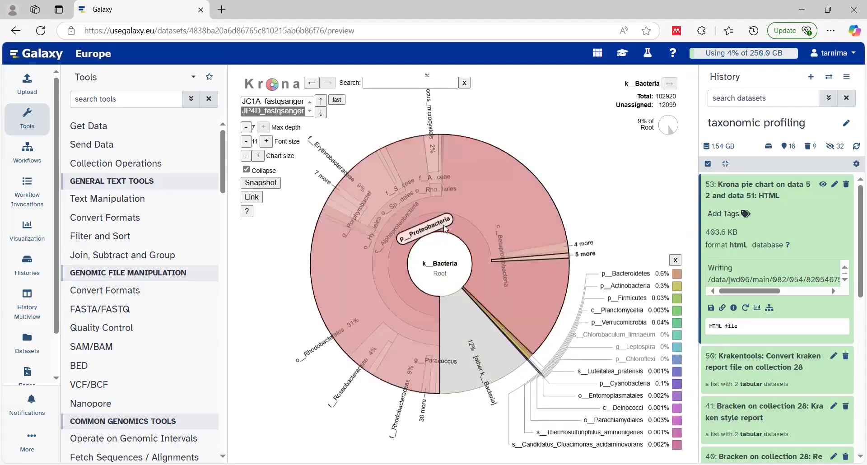
pyautogui.click(396, 233)
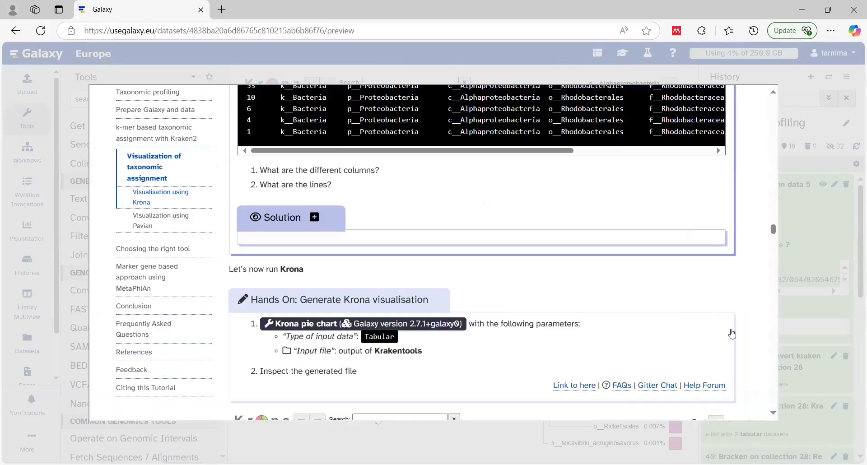
# Review the tutorial's Krona questions and its earlier Kraken2 report example with questions, and return to the Krona chart.
pyautogui.scroll(-2, 748, 327)
pyautogui.scroll(-6, 748, 327)
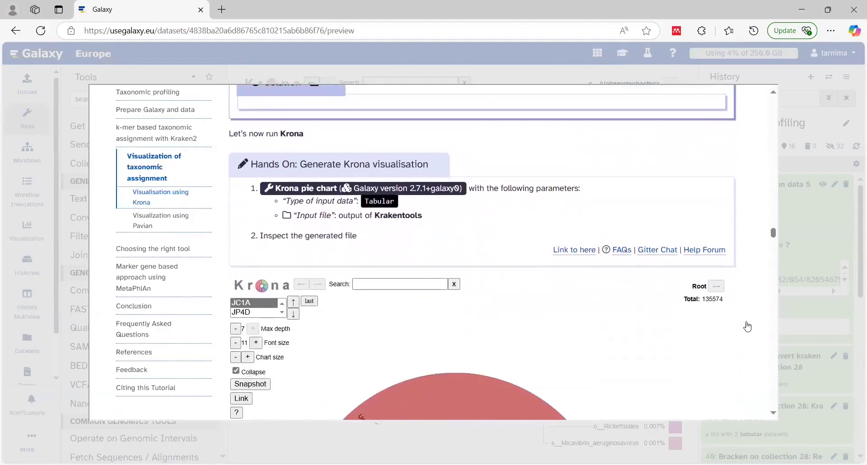
pyautogui.scroll(-7, 748, 328)
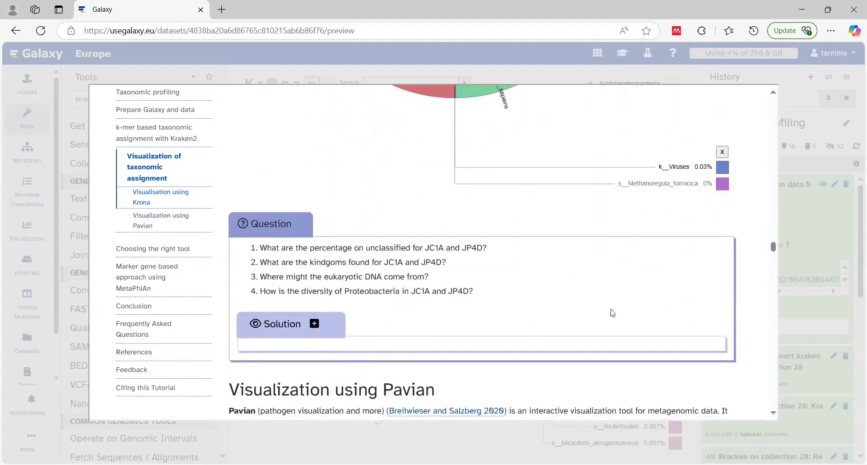
pyautogui.click(771, 93)
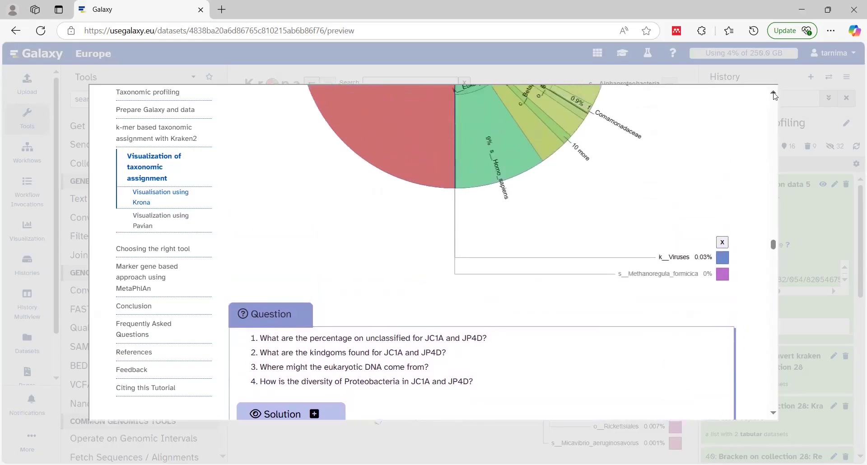
pyautogui.click(775, 94)
pyautogui.click(775, 95)
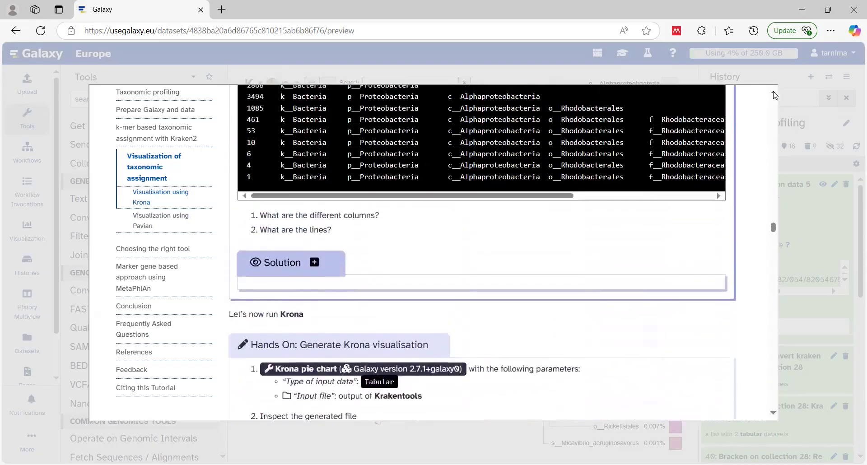
pyautogui.click(775, 95)
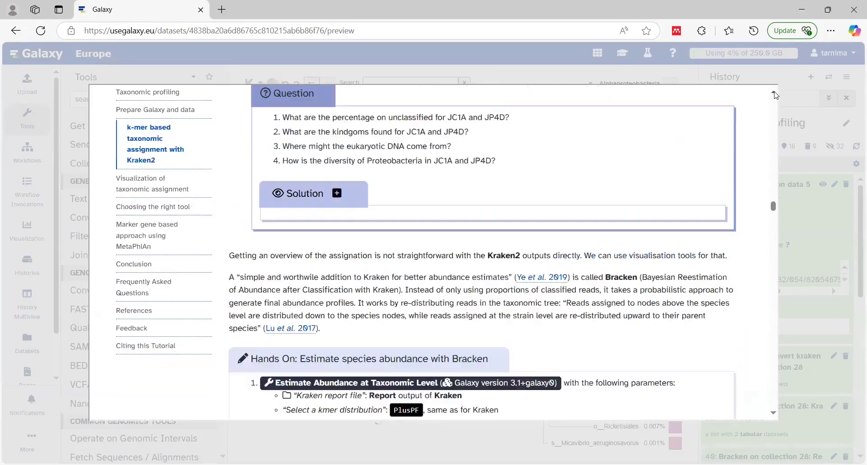
pyautogui.click(775, 94)
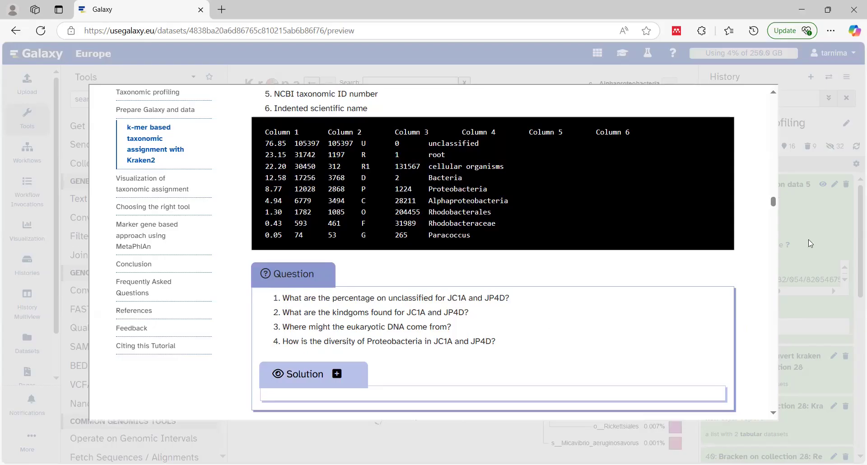
pyautogui.click(828, 233)
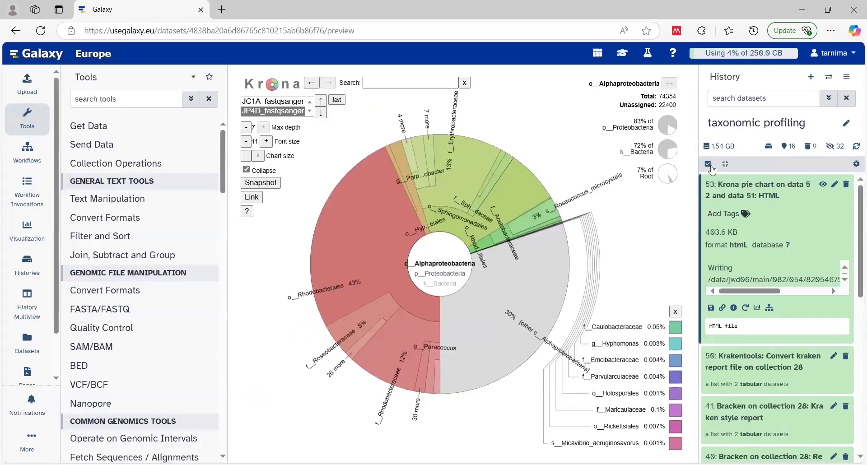
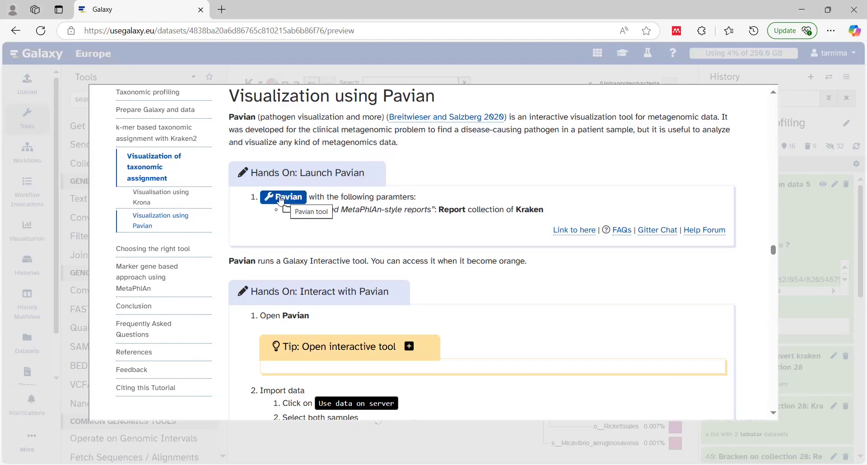
# Open the Pavian tool from the tutorial and run it on collection "28: Kraken2 on collection 27: Report".
pyautogui.click(280, 199)
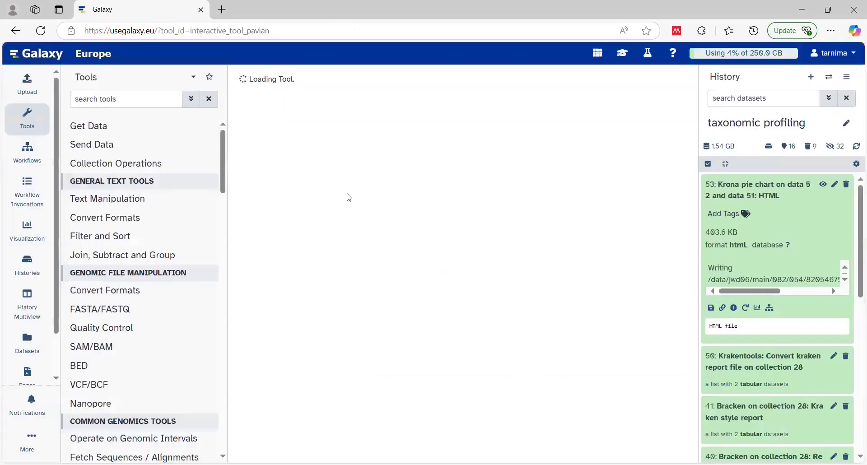
pyautogui.click(271, 144)
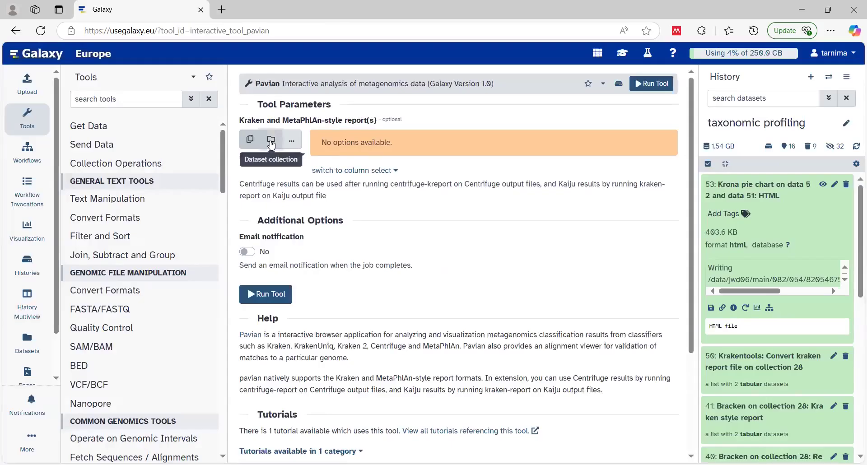
pyautogui.click(387, 146)
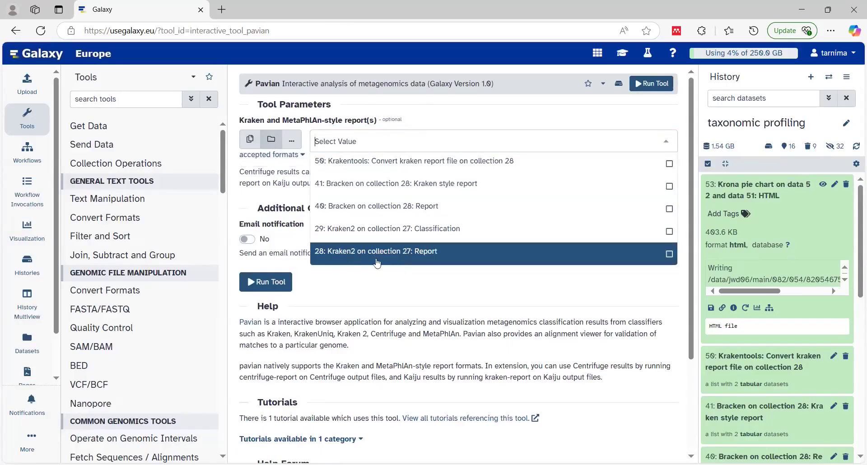
pyautogui.click(401, 259)
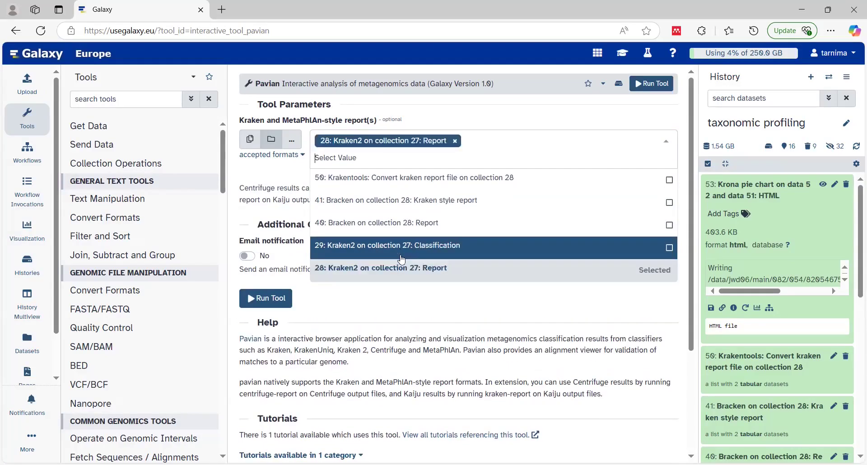
pyautogui.click(294, 167)
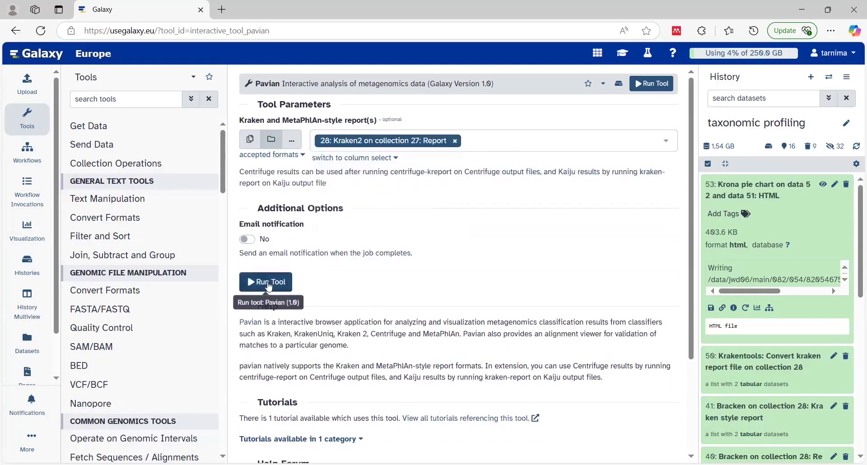
pyautogui.click(267, 283)
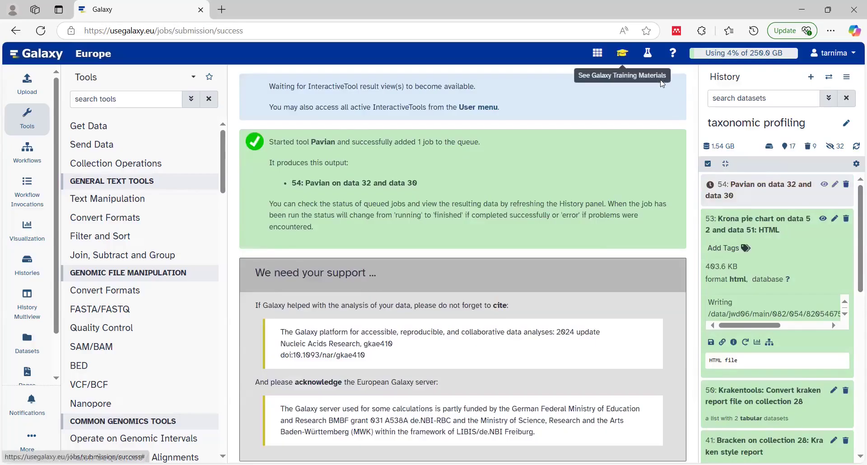
# Check the tutorial's Pavian instructions and open the Pavian interactive tool from its dataset in the history.
pyautogui.click(623, 53)
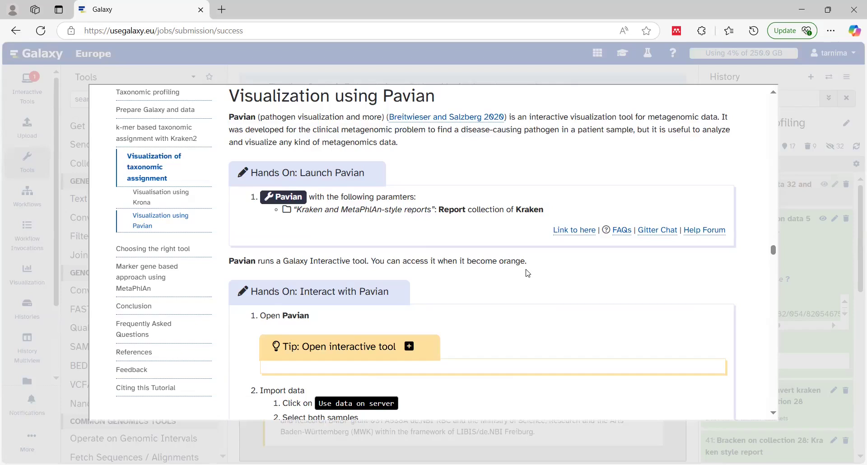
pyautogui.click(805, 200)
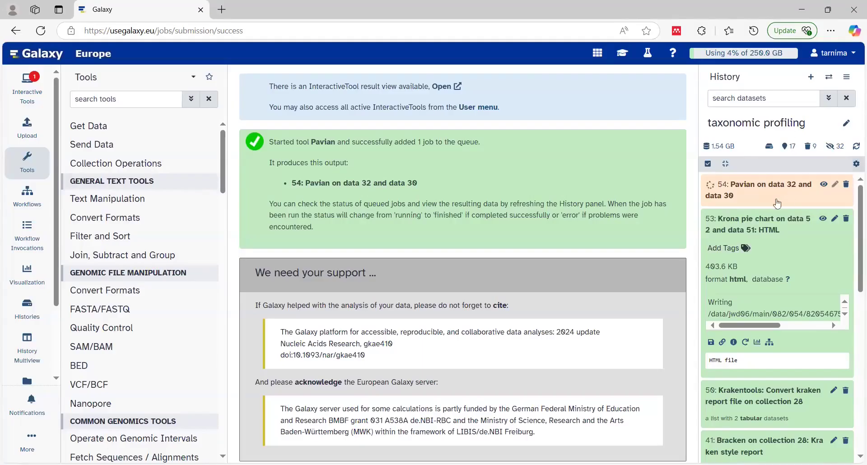
pyautogui.click(825, 186)
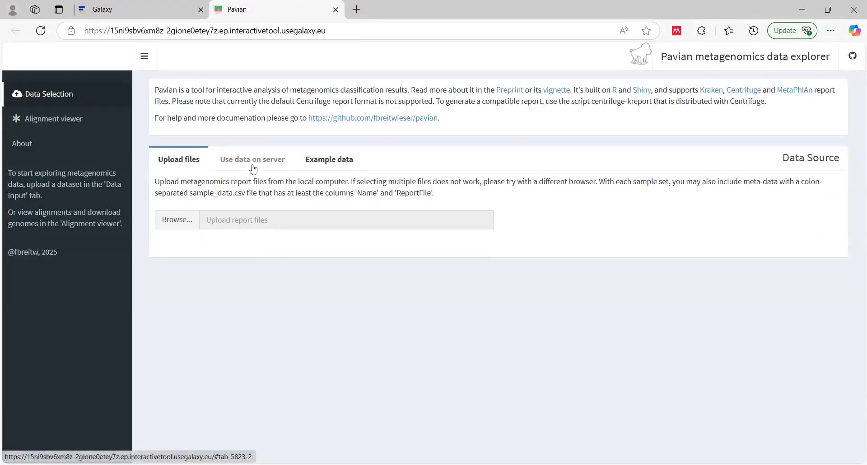
# Consult the tutorial's Pavian import instructions and set Pavian's data source to "Use data on server".
pyautogui.click(138, 4)
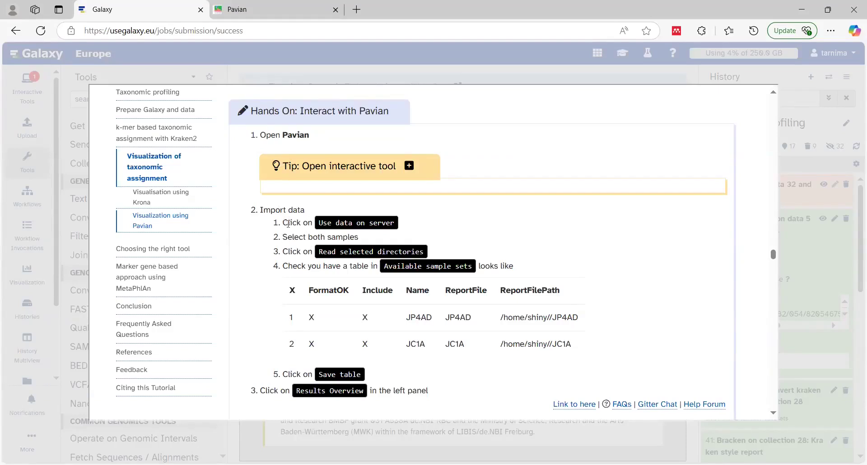
pyautogui.click(289, 7)
pyautogui.click(256, 164)
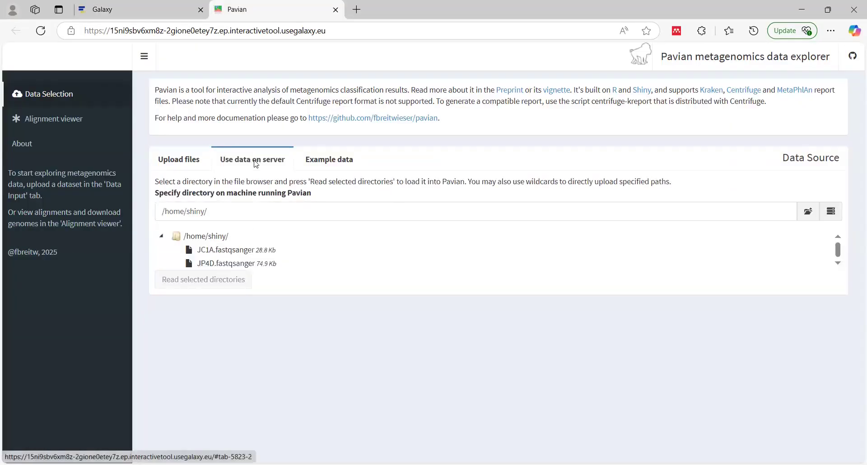
pyautogui.click(179, 7)
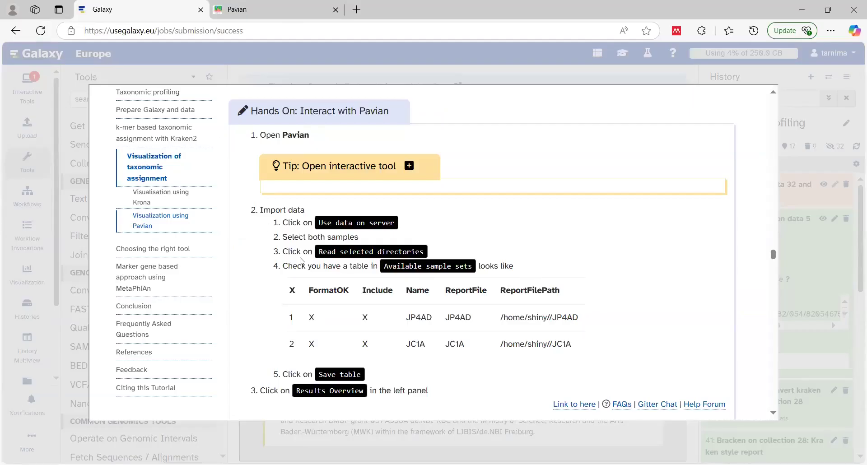
# Load the JC1A and JP4D reports into Pavian by reading the /home/shiny/ directory on the server.
pyautogui.click(242, 6)
pyautogui.click(207, 239)
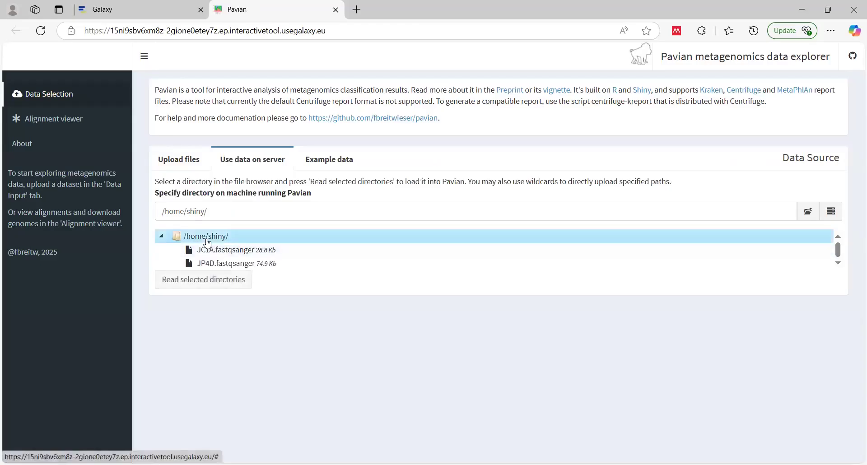
pyautogui.click(204, 281)
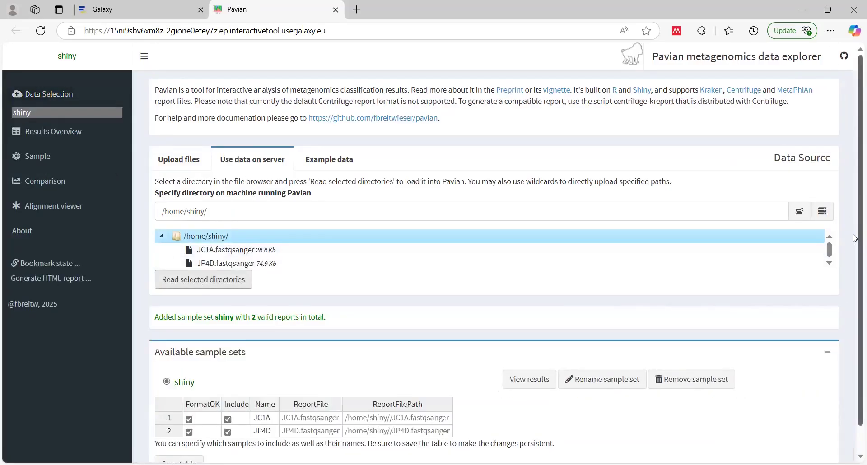
pyautogui.scroll(-2, 855, 238)
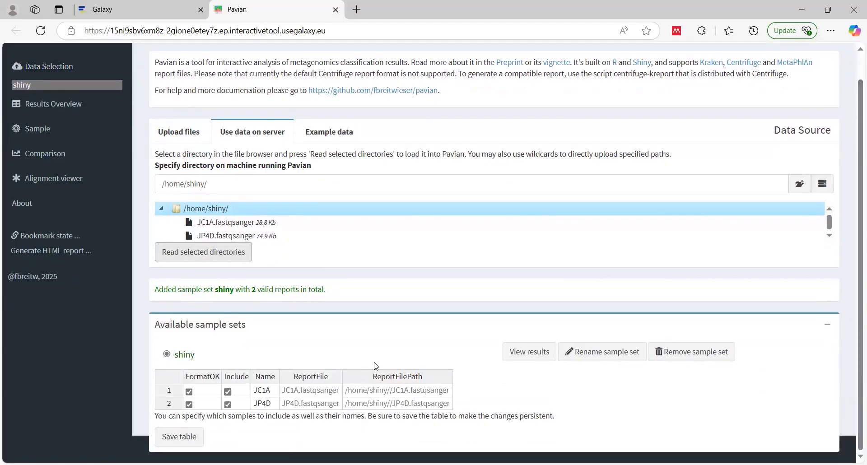
# Check the tutorial's expected sample table and save Pavian's available sample sets table with JC1A and JP4D included.
pyautogui.click(199, 6)
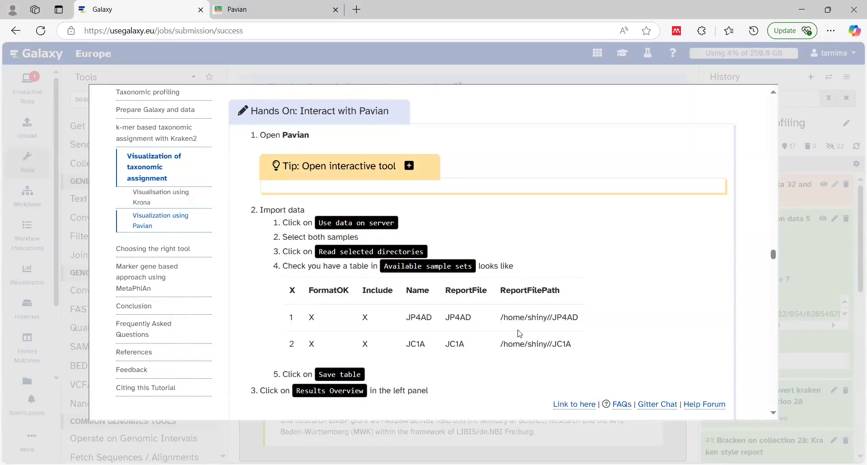
pyautogui.click(285, 8)
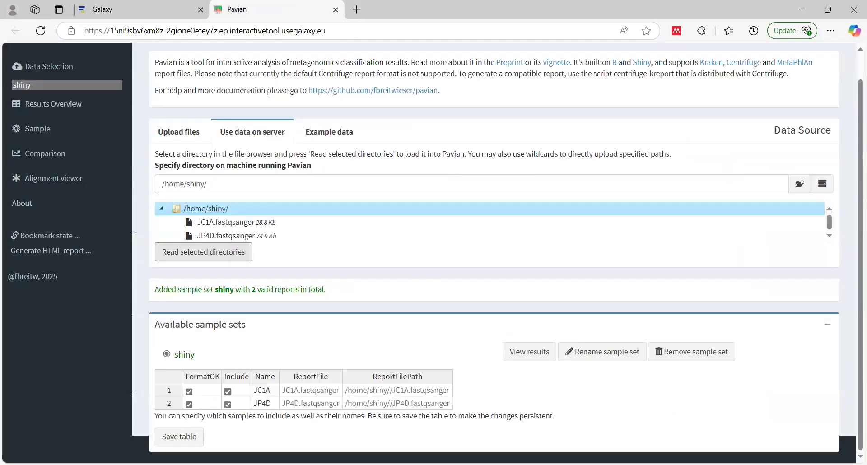
pyautogui.click(194, 439)
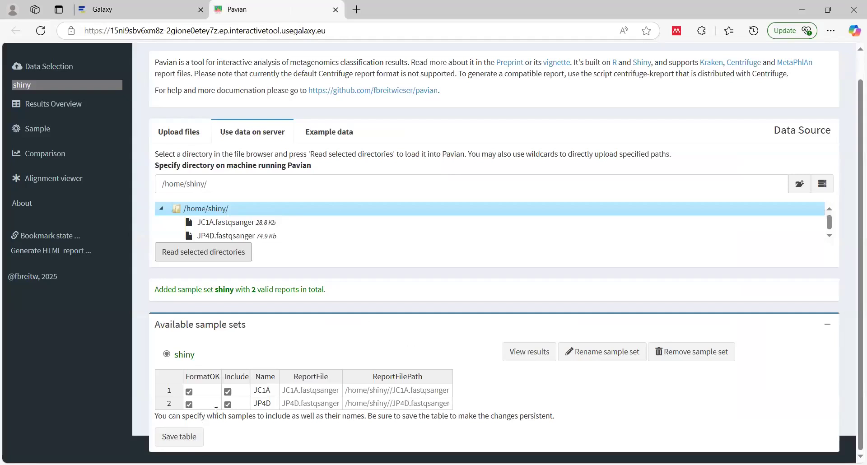
pyautogui.click(192, 438)
pyautogui.scroll(2, 193, 437)
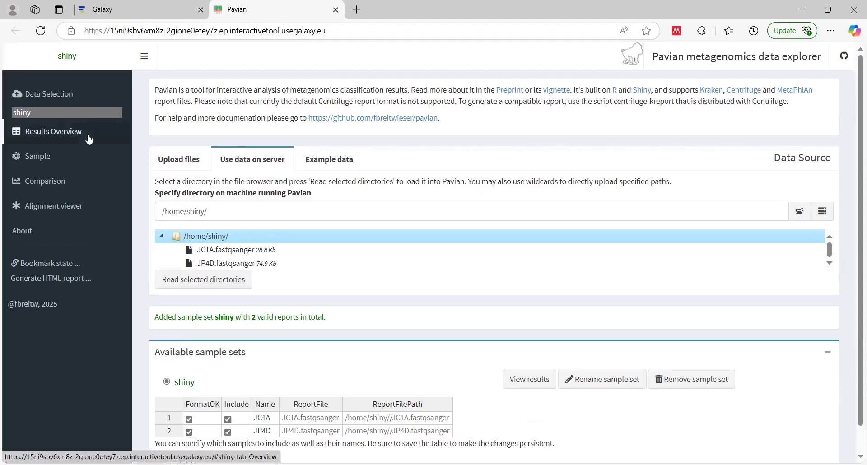
pyautogui.scroll(-1, 257, 433)
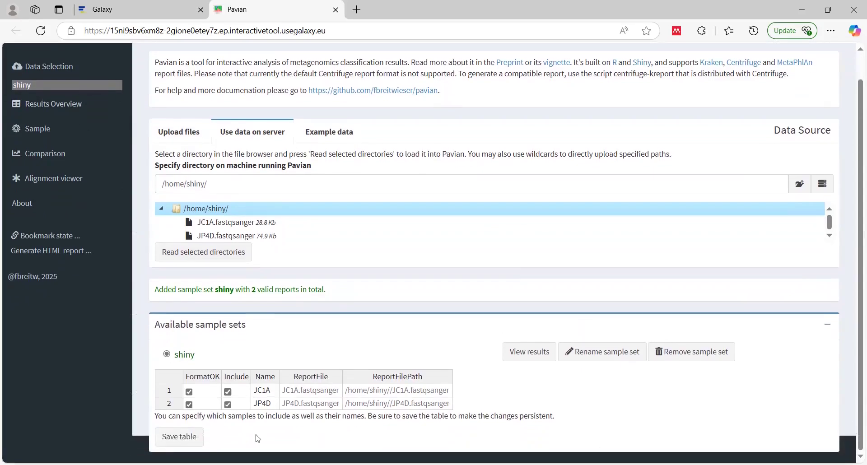
pyautogui.click(193, 437)
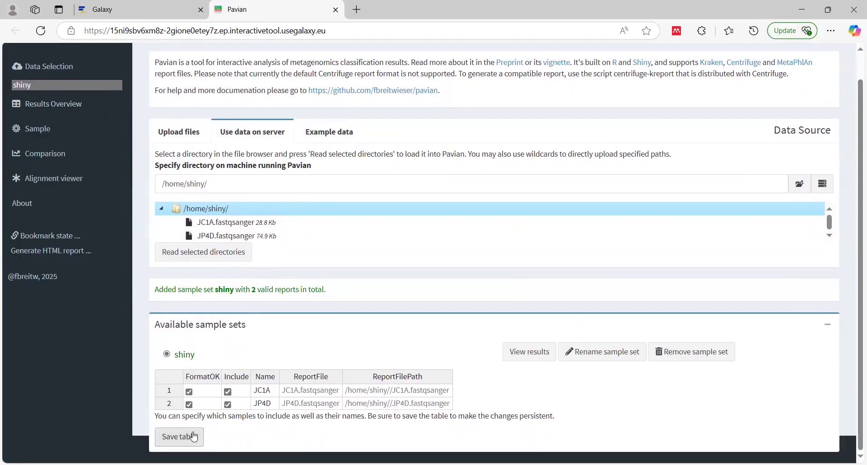
# Open Pavian's Results Overview and compare its classification summary with the tutorial's example table.
pyautogui.click(57, 105)
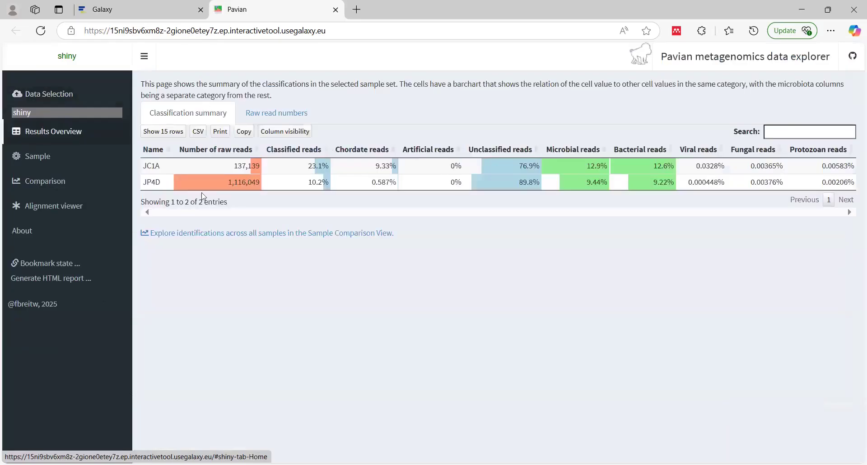
pyautogui.click(110, 5)
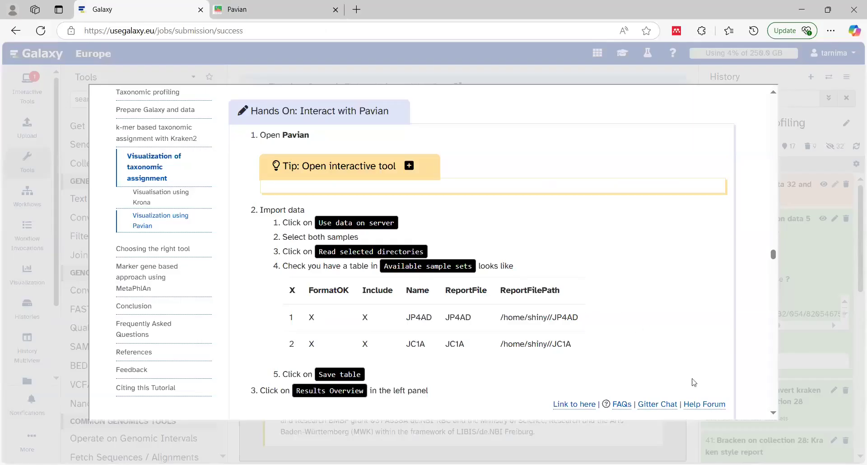
pyautogui.click(774, 412)
pyautogui.scroll(-3, 775, 415)
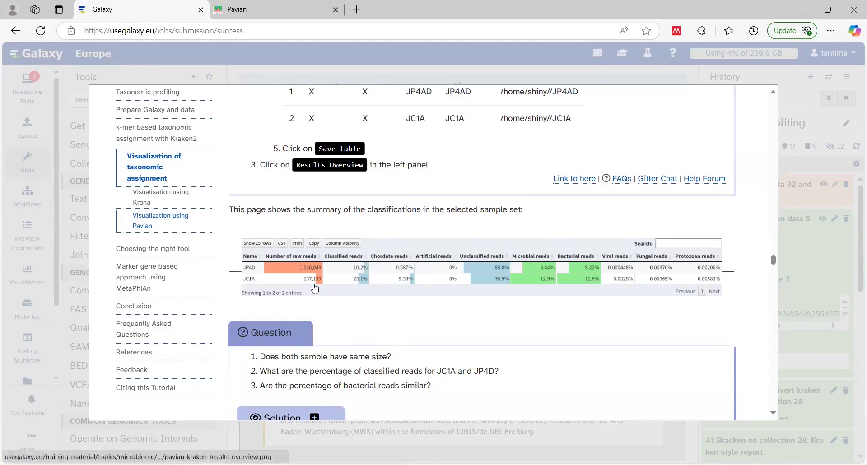
pyautogui.click(264, 4)
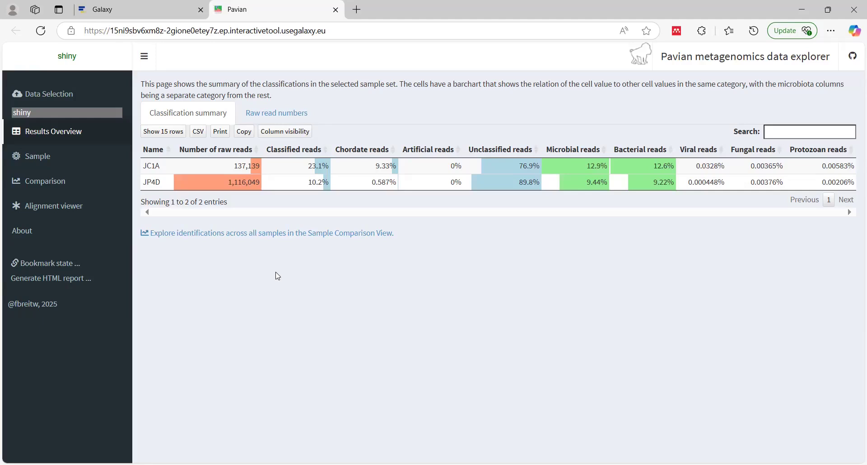
pyautogui.click(151, 4)
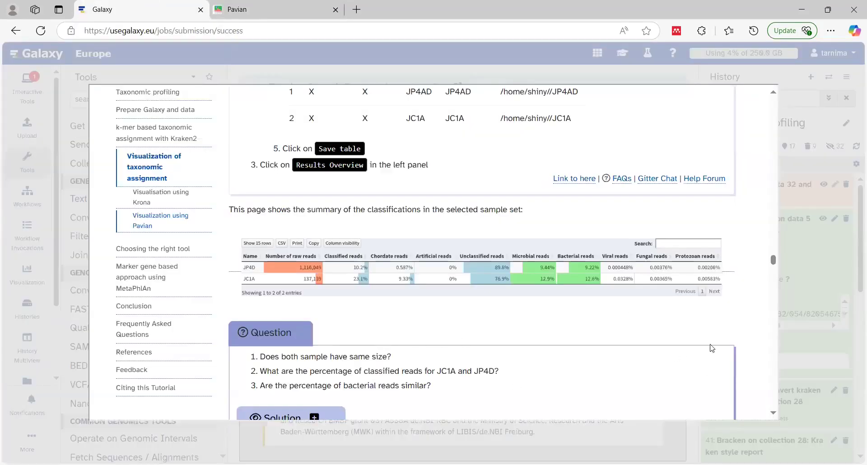
# Reveal the tutorial's solution on sample size, classified reads and bacterial reads, and check it against Pavian's overview.
pyautogui.scroll(-2, 775, 415)
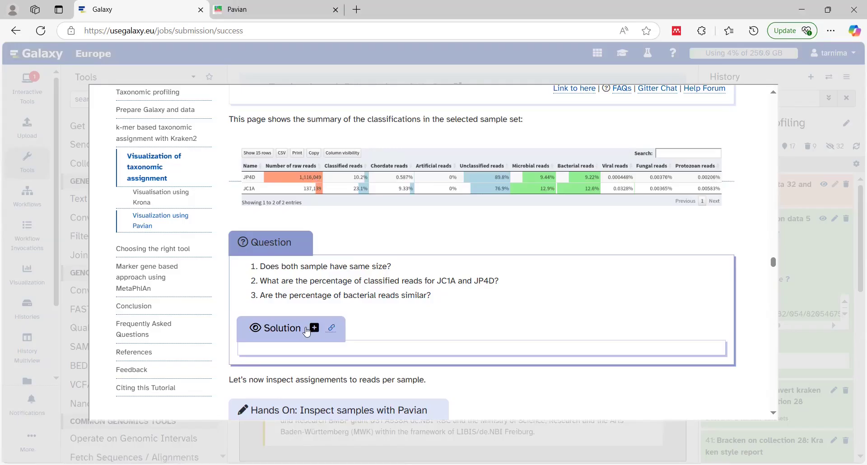
pyautogui.click(322, 328)
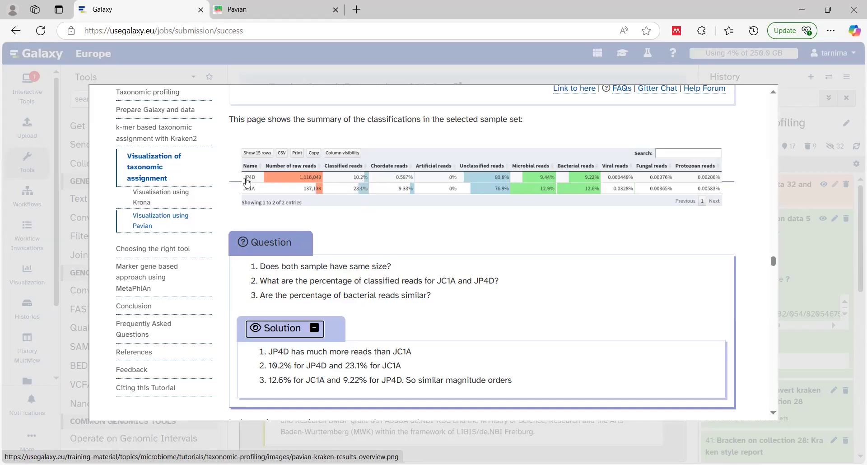
pyautogui.click(270, 6)
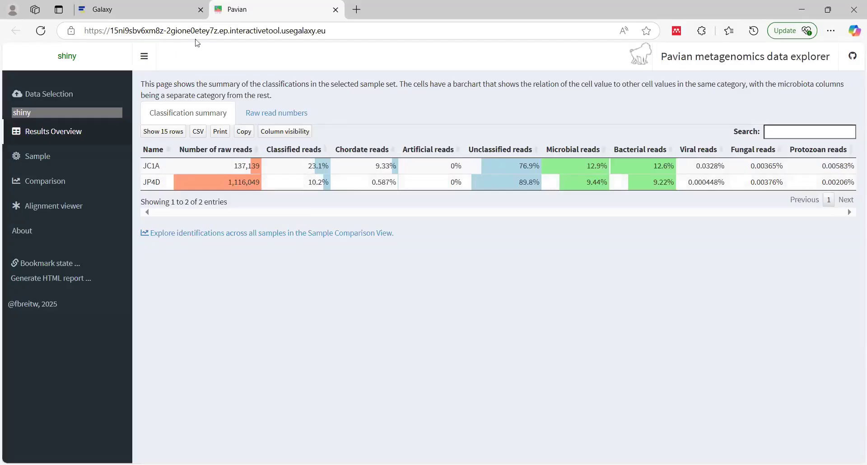
pyautogui.click(135, 9)
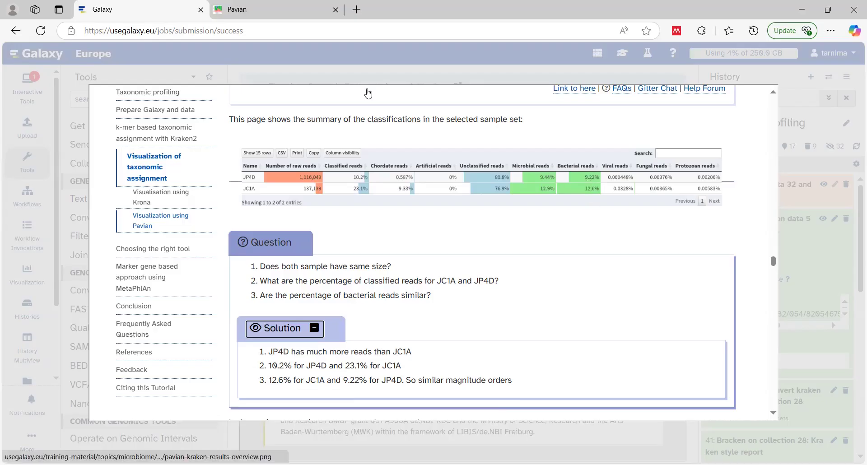
pyautogui.hotkey('ctrl', 'Tab')
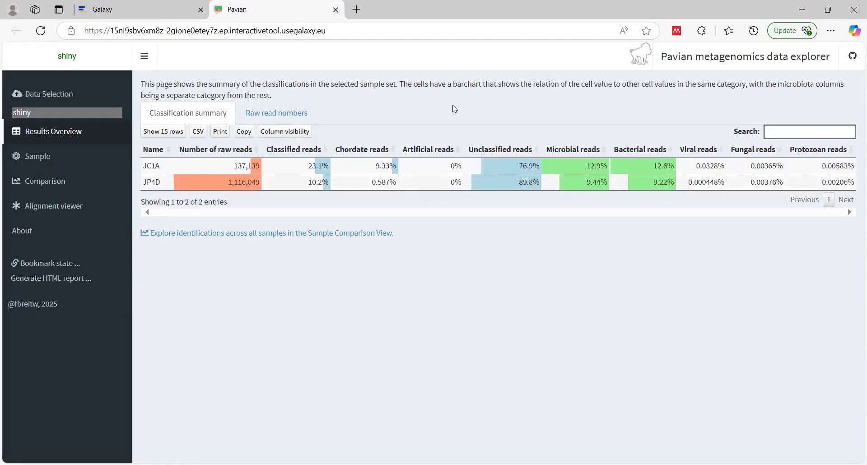
pyautogui.hotkey('ctrl', 'Tab')
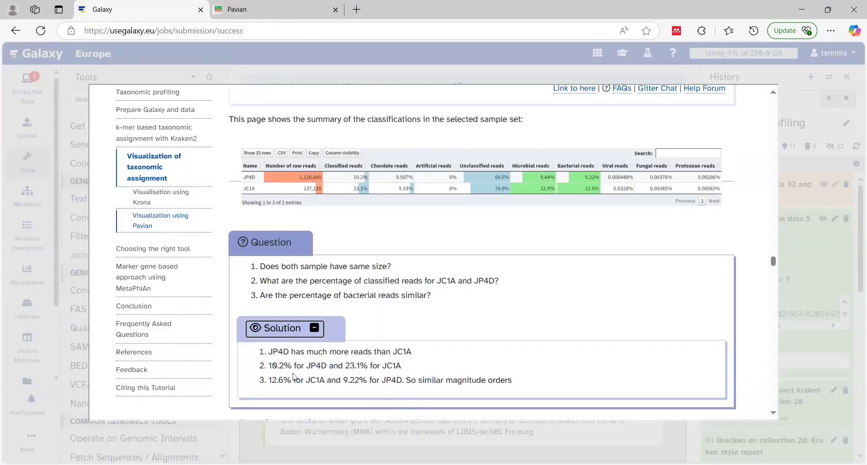
# Read the tutorial's instructions for inspecting samples and open Pavian's Sample view with the JC1A Sankey diagram.
pyautogui.scroll(-1, 513, 269)
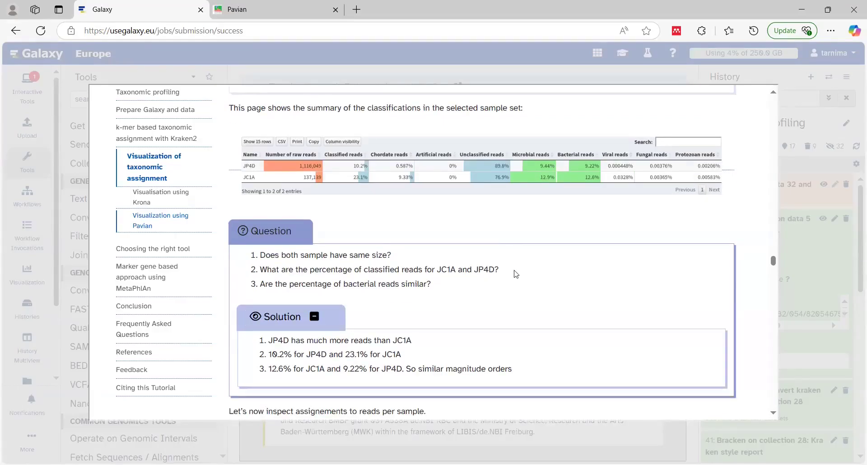
pyautogui.scroll(-3, 514, 269)
pyautogui.scroll(-4, 515, 274)
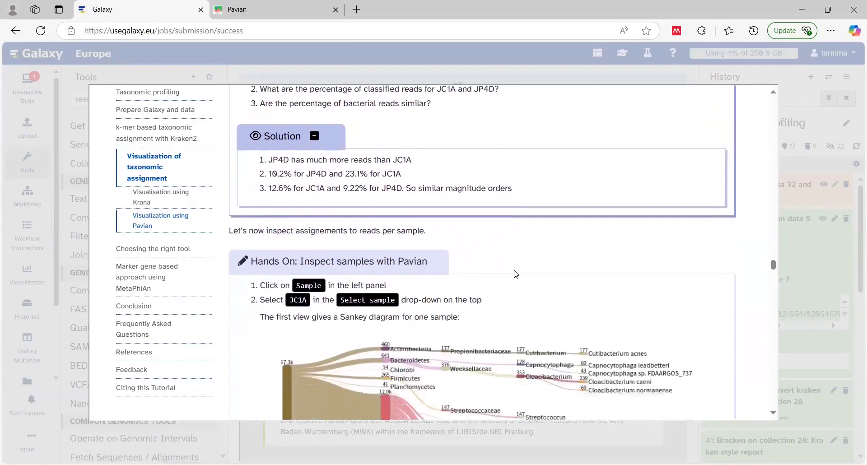
pyautogui.scroll(-1, 516, 275)
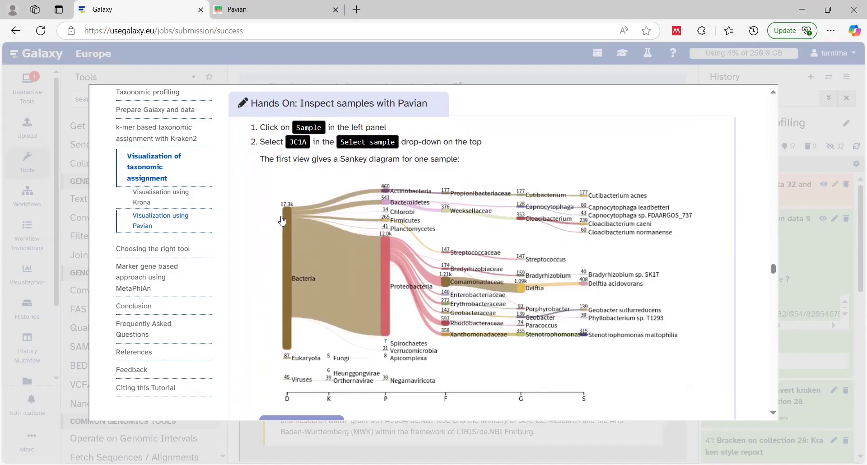
pyautogui.click(283, 4)
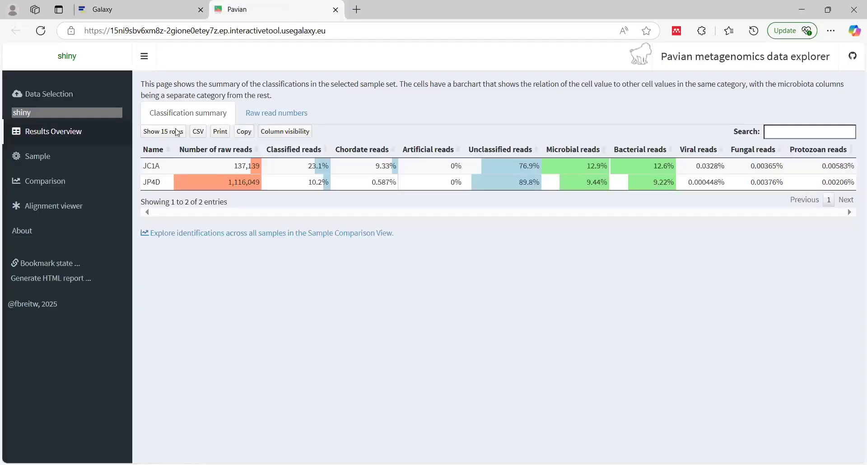
pyautogui.click(34, 164)
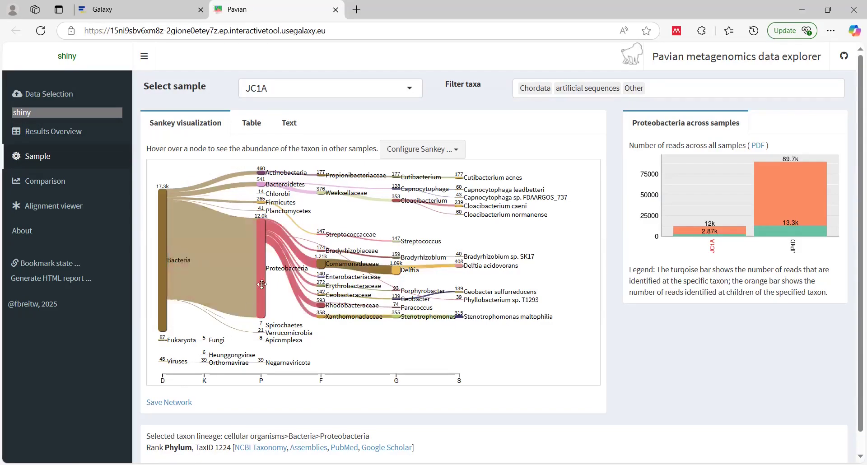
# Inspect the reads across both samples for Delftia acidovorans, Bradyrhizobium sp. SK17 and Proteobacteria in the JC1A Sankey diagram.
pyautogui.moveTo(263, 280)
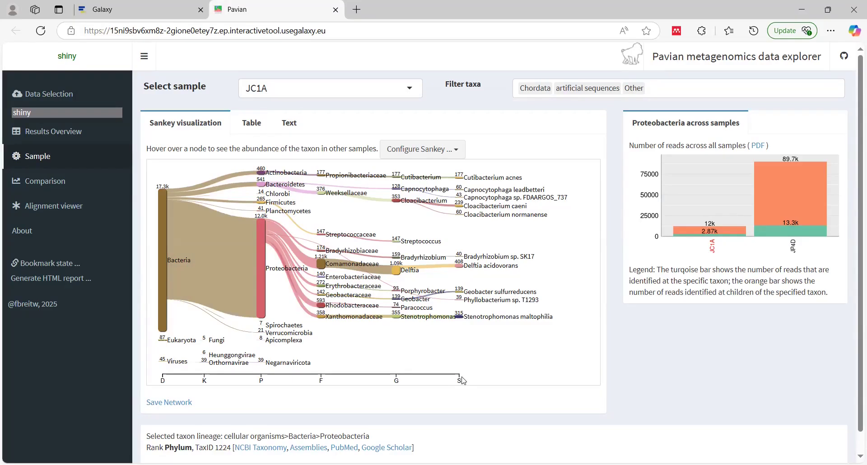
pyautogui.moveTo(473, 263)
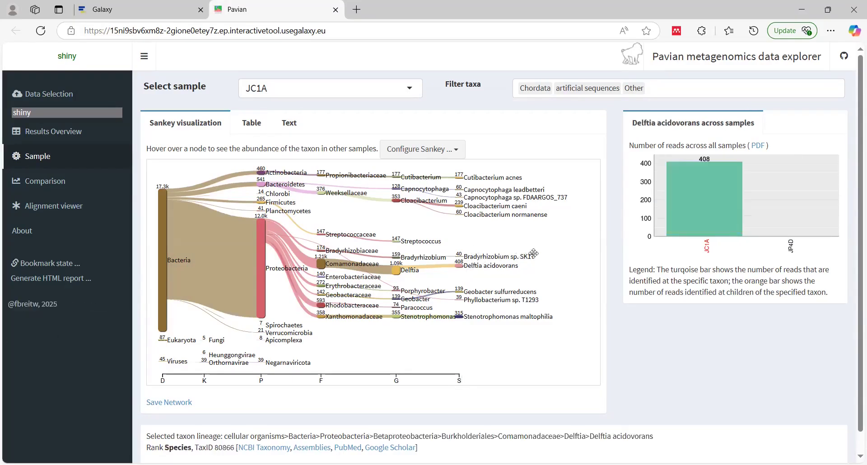
pyautogui.moveTo(534, 254)
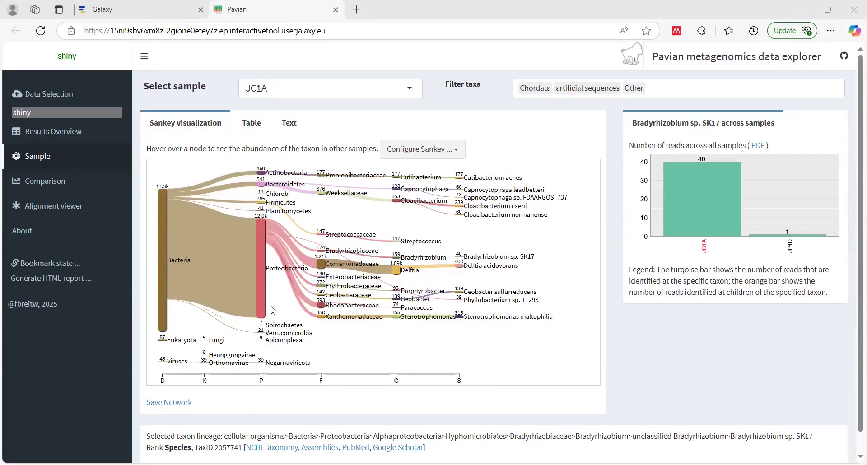
pyautogui.click(261, 269)
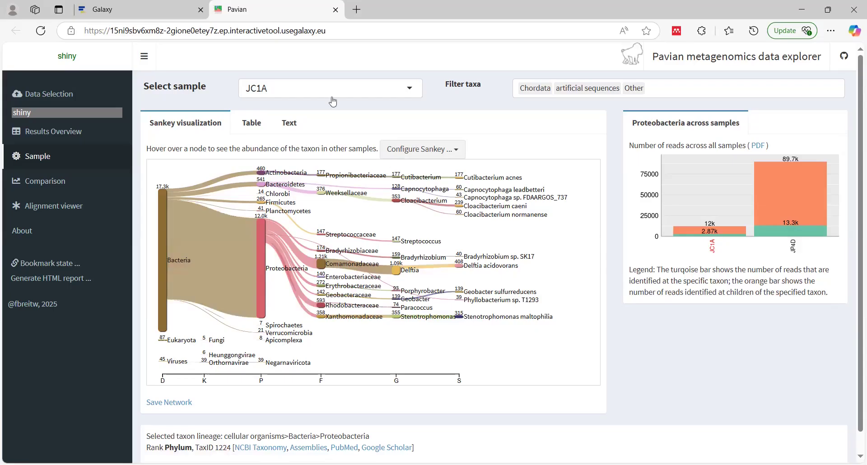
# Review the tutorial's Sankey diagram questions and Proteobacteria graph, and reveal the solution comparing Proteobacteria reads between samples.
pyautogui.click(170, 10)
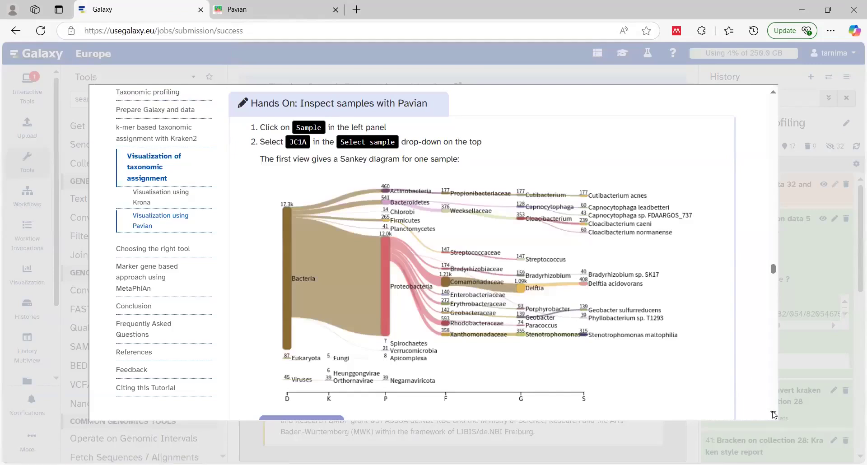
pyautogui.scroll(-4, 774, 415)
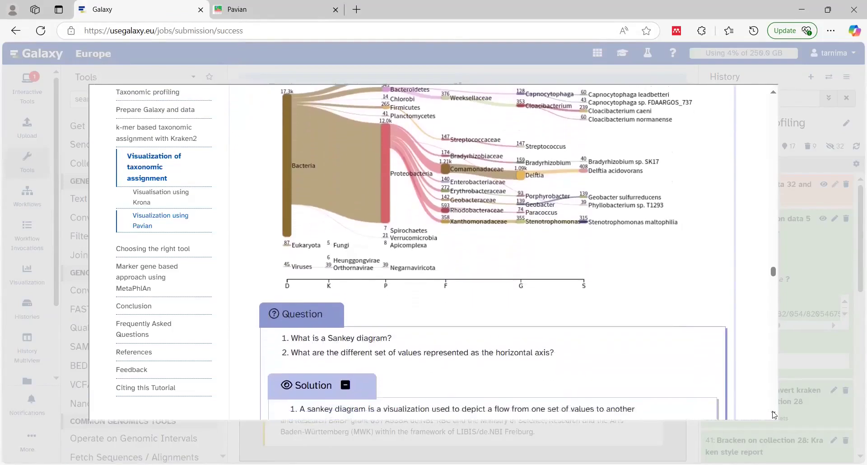
pyautogui.scroll(-1, 774, 414)
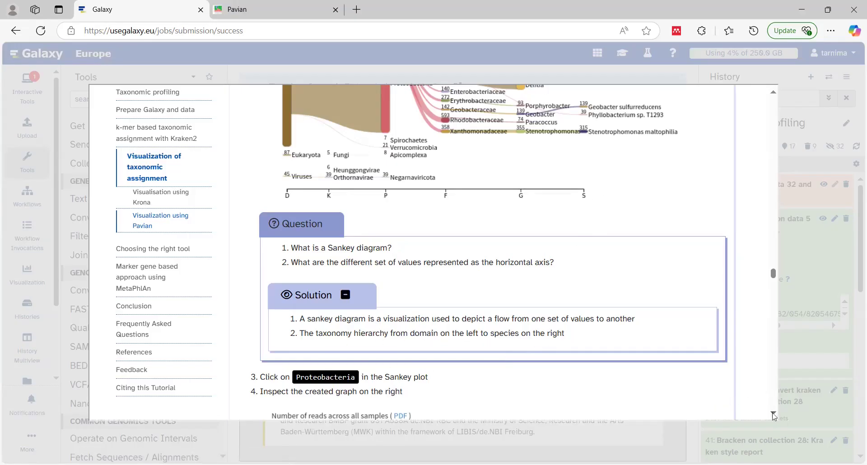
pyautogui.scroll(-4, 773, 418)
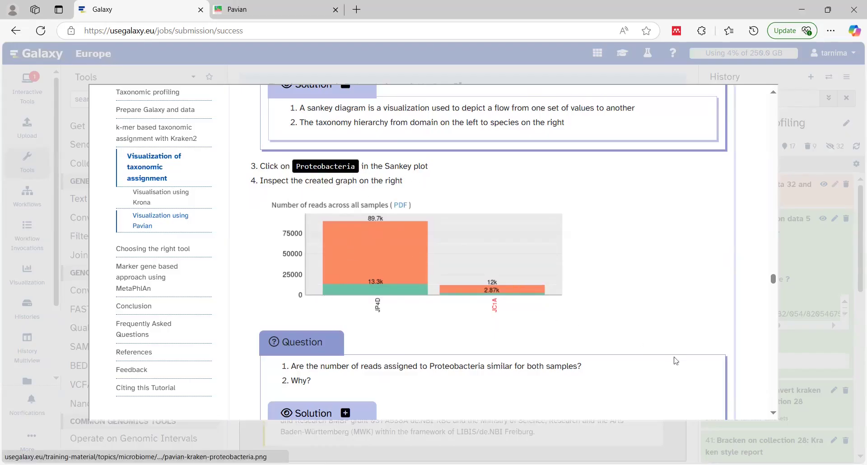
pyautogui.scroll(-2, 773, 413)
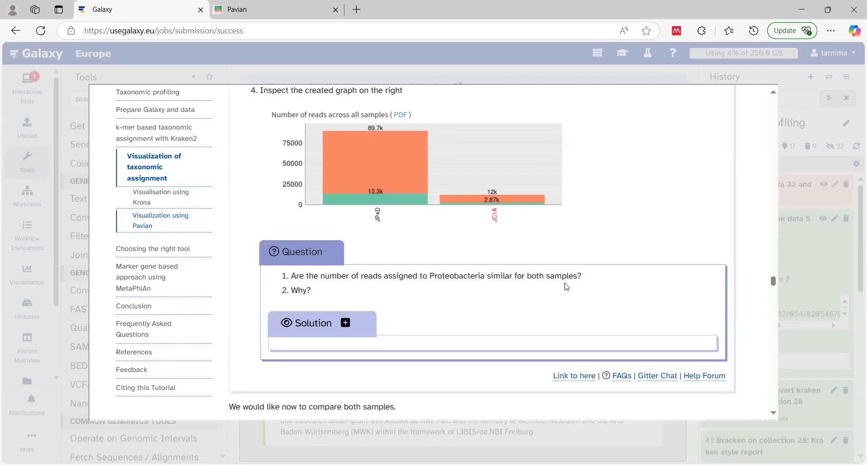
pyautogui.click(338, 324)
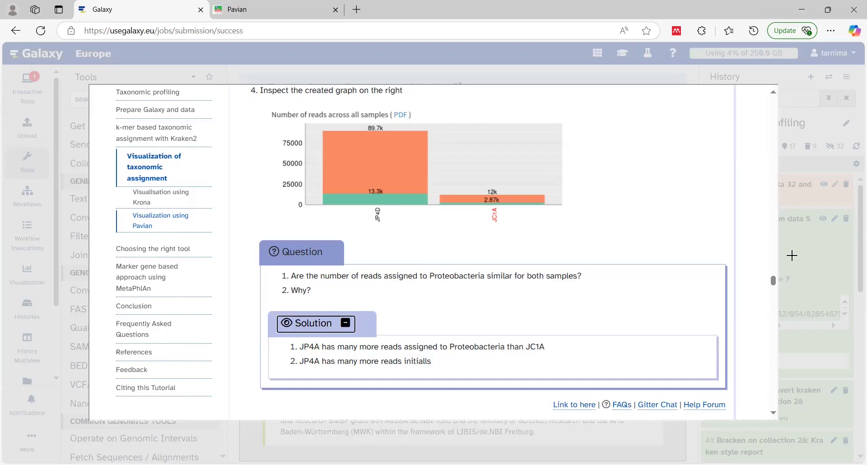
# Compare Pavian's graph of Proteobacteria reads in JC1A and JP4D with the tutorial's graph and solution.
pyautogui.hotkey('ctrl', 'Tab')
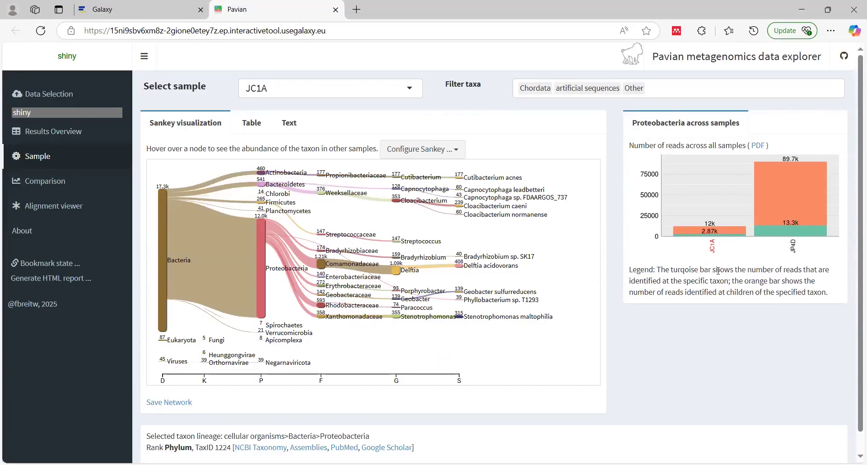
pyautogui.click(100, 5)
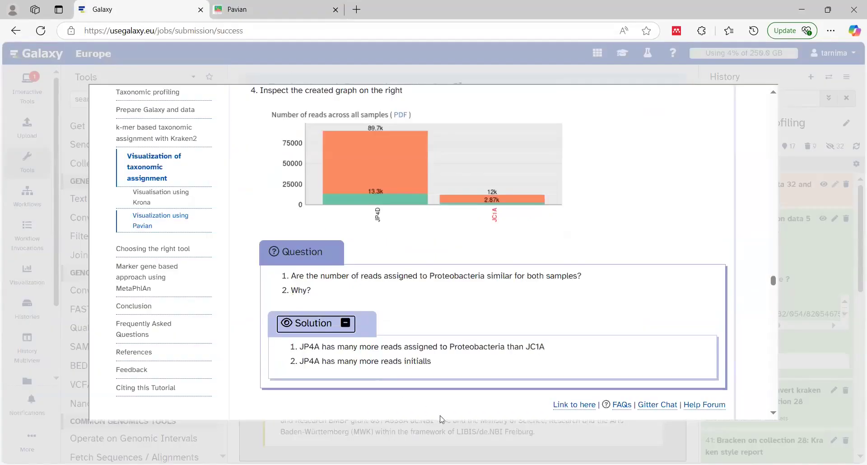
pyautogui.click(437, 223)
# Read the tutorial's instructions for comparing both samples in Pavian and reveal the solution on the proportion of Bacteria.
pyautogui.click(772, 413)
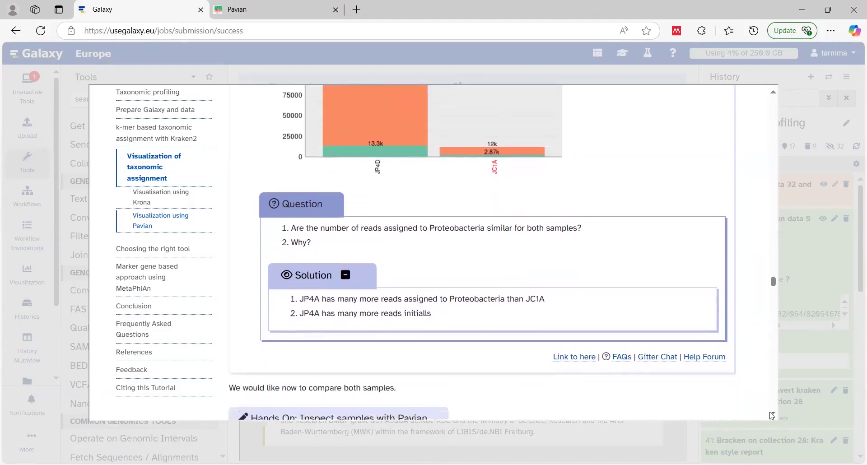
pyautogui.click(772, 415)
pyautogui.click(773, 414)
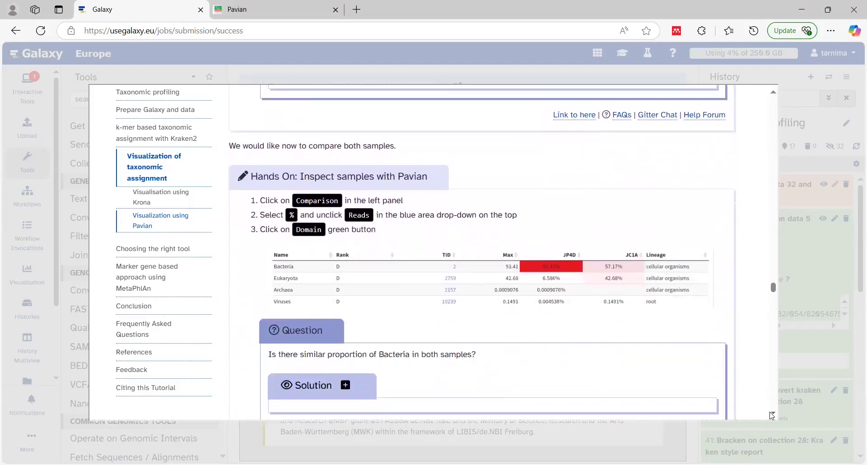
pyautogui.click(772, 415)
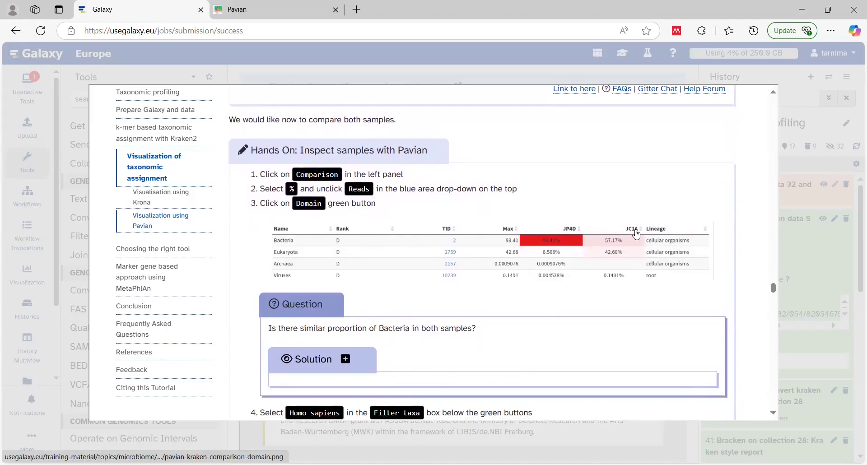
pyautogui.click(346, 359)
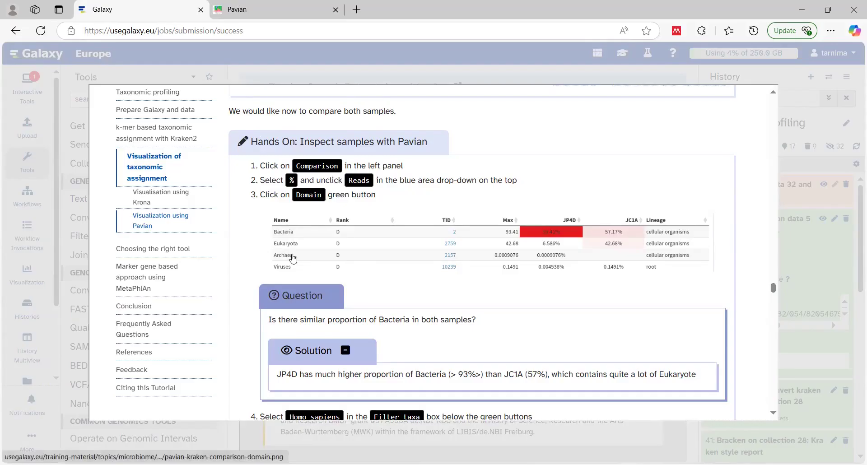
# Open Pavian's Comparison view and show the samples as percentages instead of reads at the Domain rank.
pyautogui.click(286, 8)
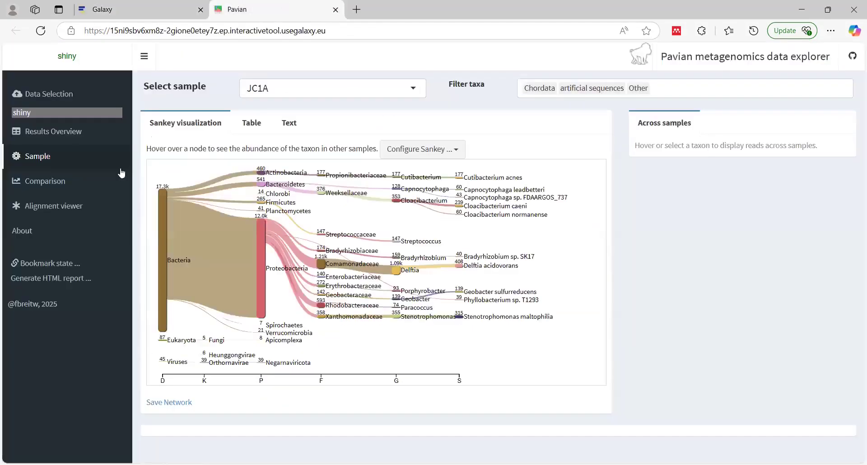
pyautogui.click(63, 181)
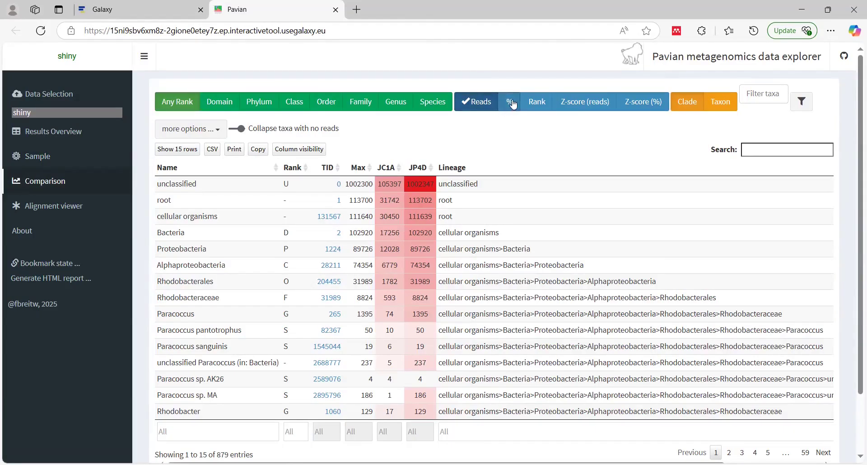
pyautogui.click(513, 104)
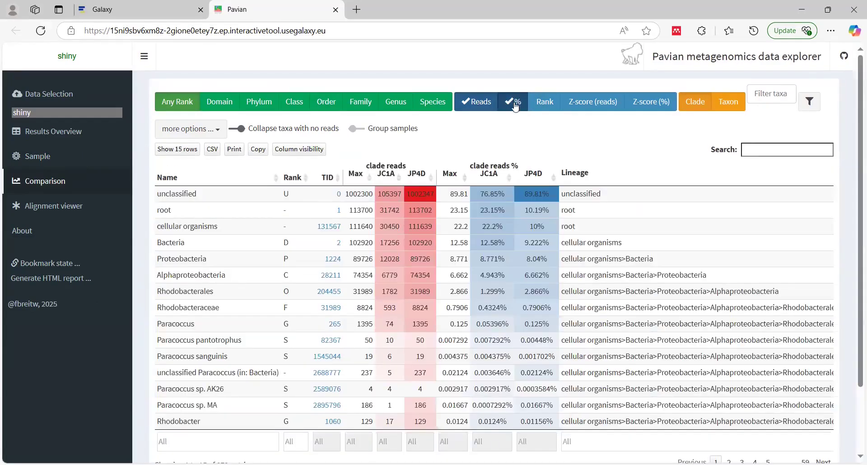
pyautogui.click(474, 105)
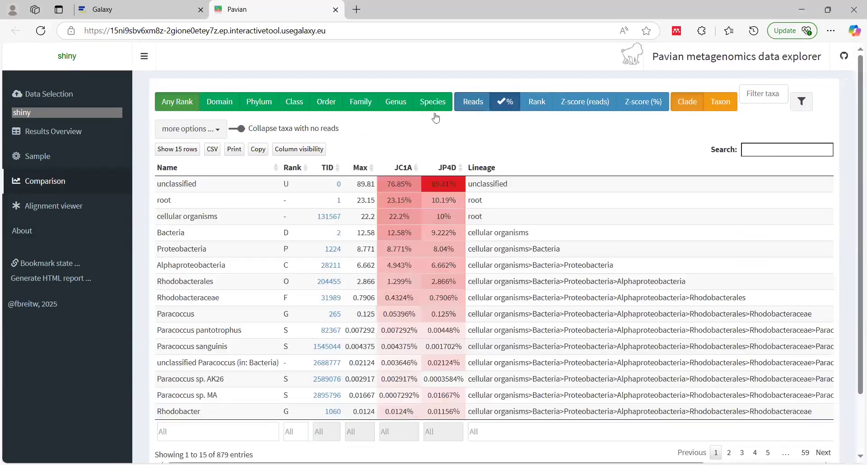
pyautogui.click(221, 102)
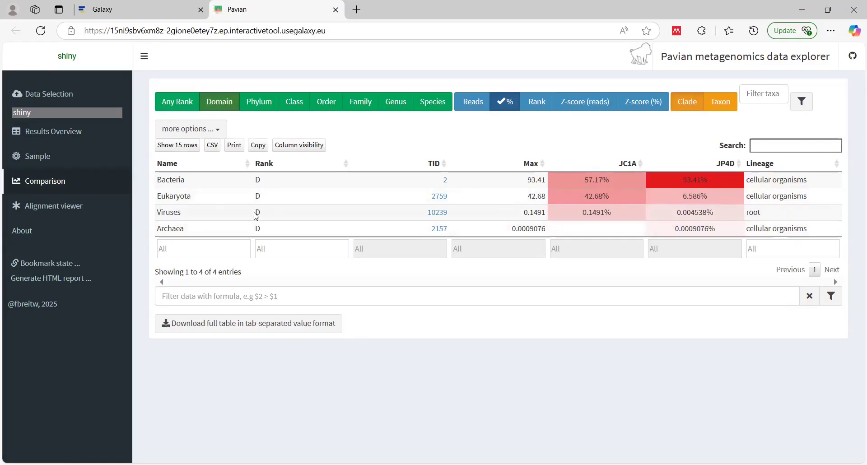
# Check the domain table against the tutorial and filter out the Homo sapiens taxon in Pavian's comparison.
pyautogui.click(148, 5)
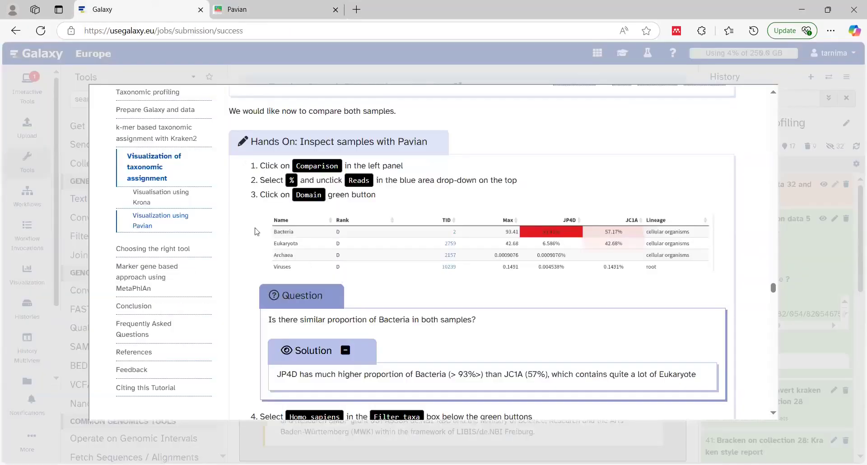
pyautogui.scroll(-1, 266, 237)
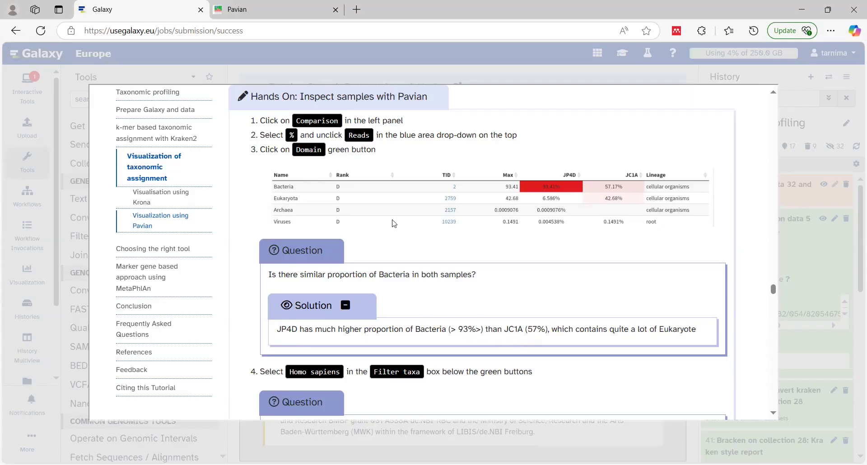
pyautogui.click(260, 5)
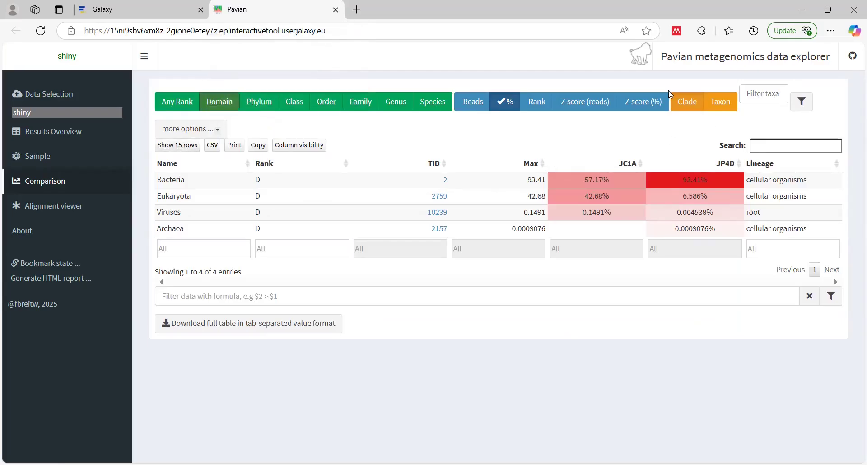
pyautogui.click(766, 95)
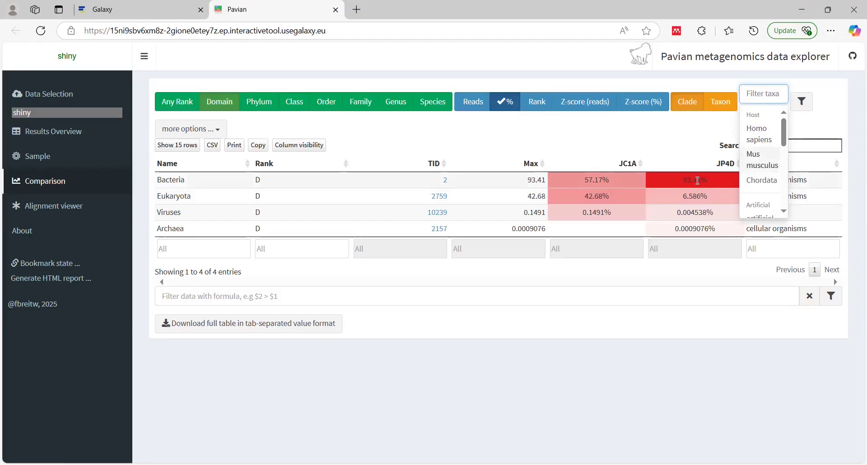
pyautogui.click(761, 134)
pyautogui.click(693, 142)
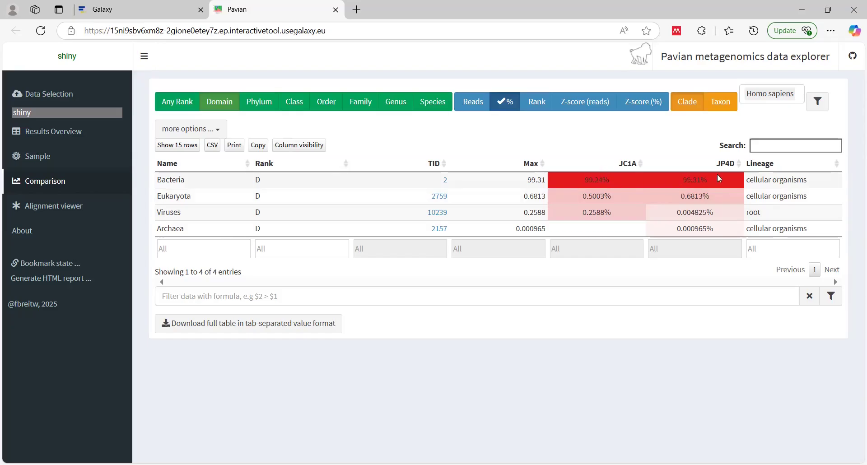
# Find the tutorial's question on the proportion of Bacteria after Homo sapiens filtering and reveal its solution.
pyautogui.click(122, 5)
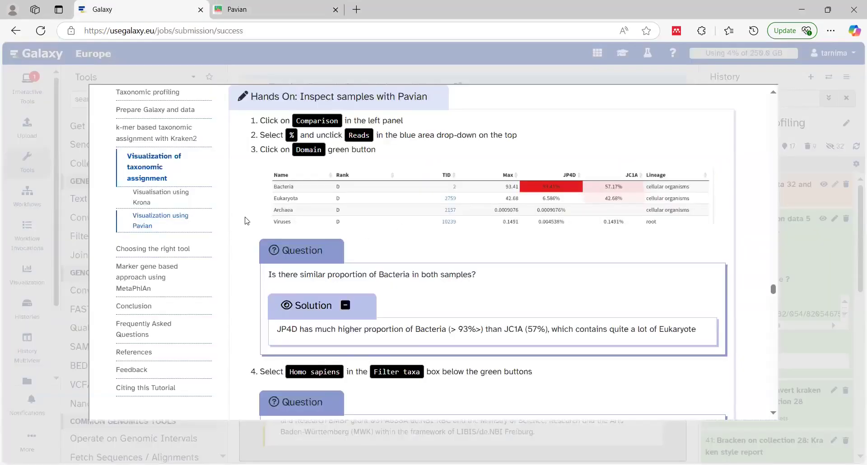
pyautogui.scroll(-1, 247, 221)
pyautogui.scroll(-2, 247, 221)
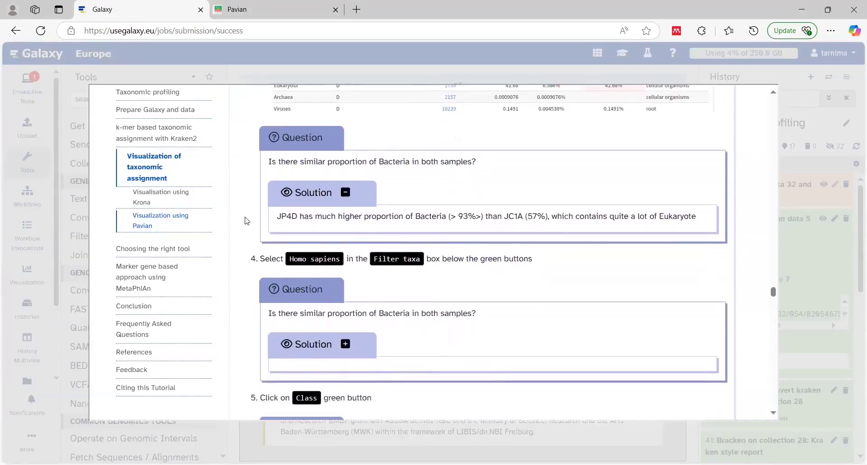
pyautogui.scroll(-1, 247, 221)
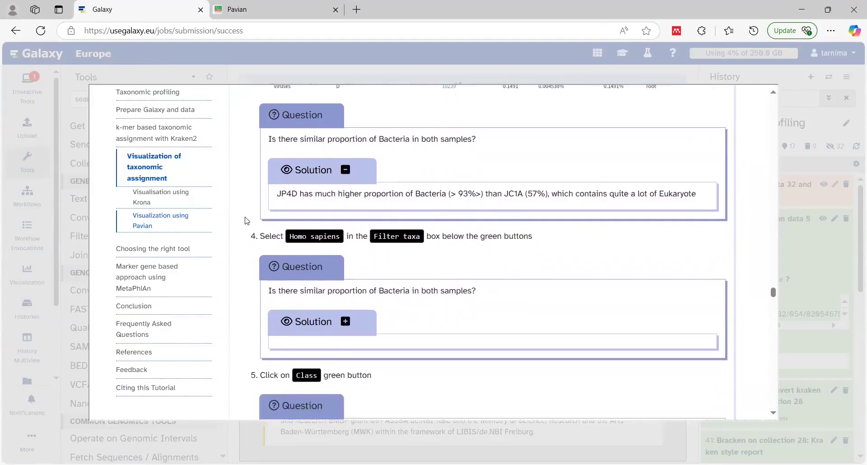
pyautogui.scroll(-1, 247, 221)
pyautogui.scroll(-3, 246, 220)
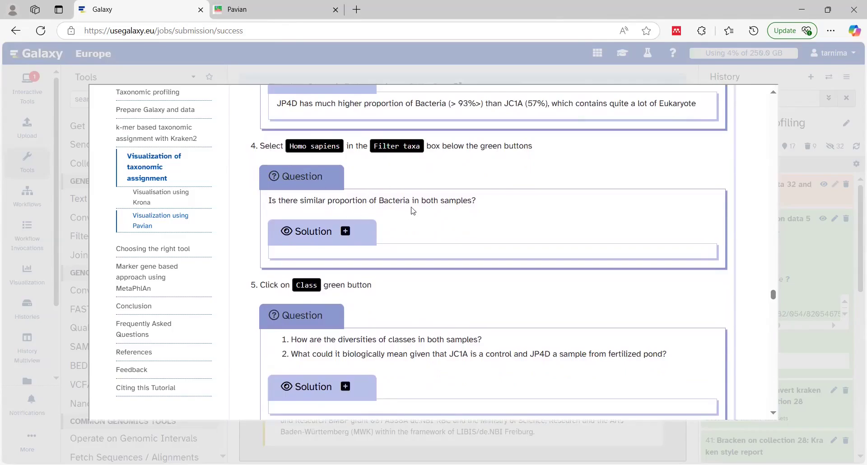
pyautogui.click(331, 232)
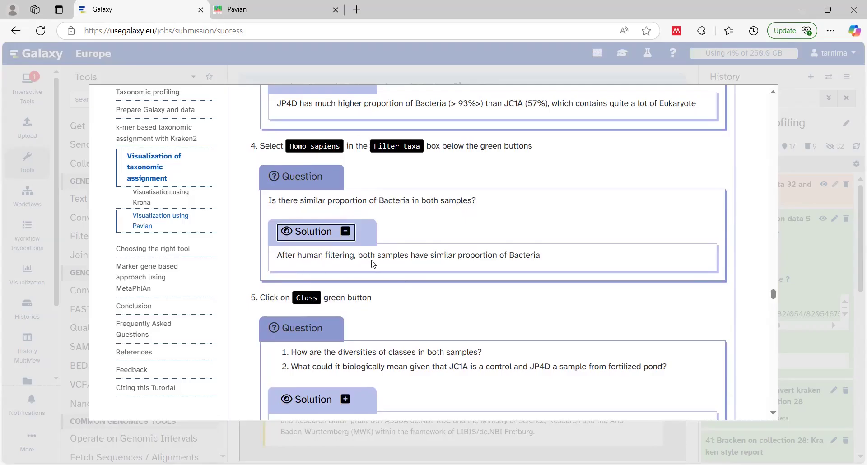
pyautogui.click(528, 297)
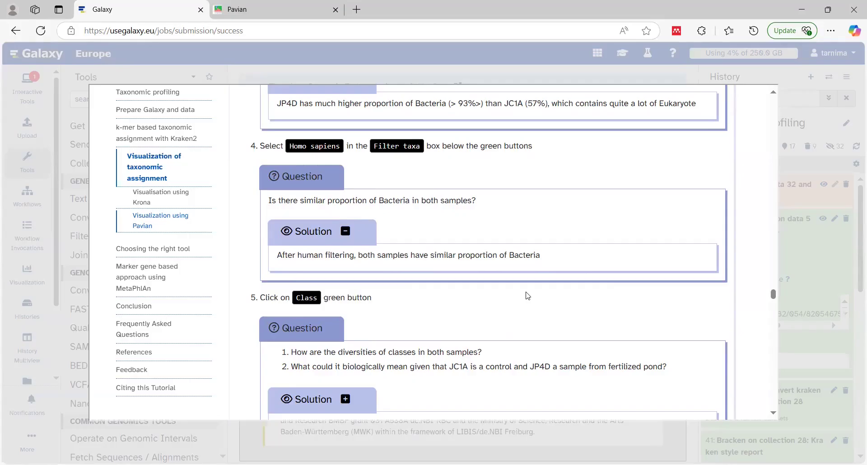
# Read the tutorial's questions on class diversity and switch Pavian's comparison table to the Class rank.
pyautogui.scroll(-2, 529, 296)
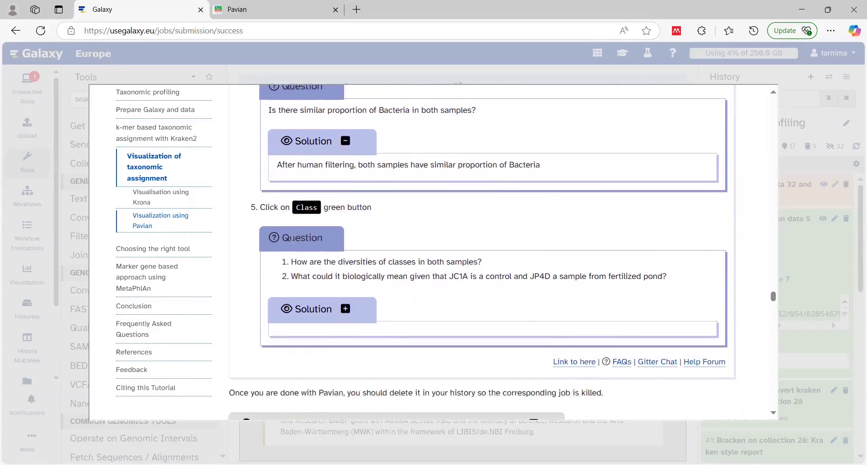
pyautogui.click(273, 5)
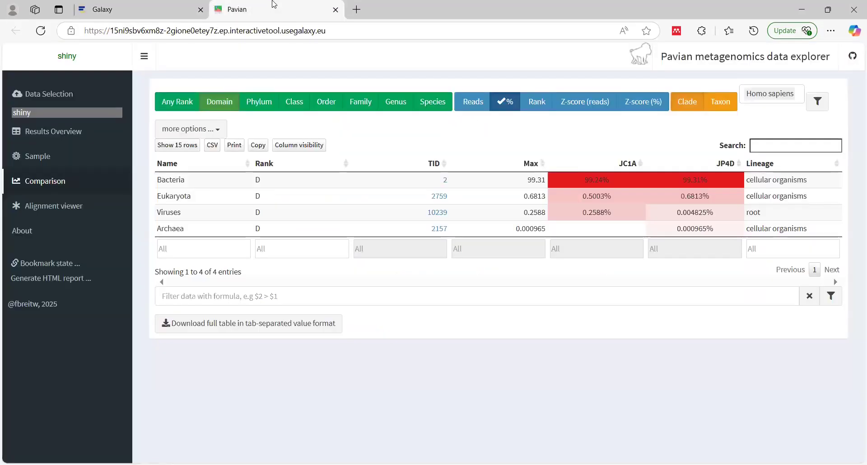
pyautogui.click(299, 108)
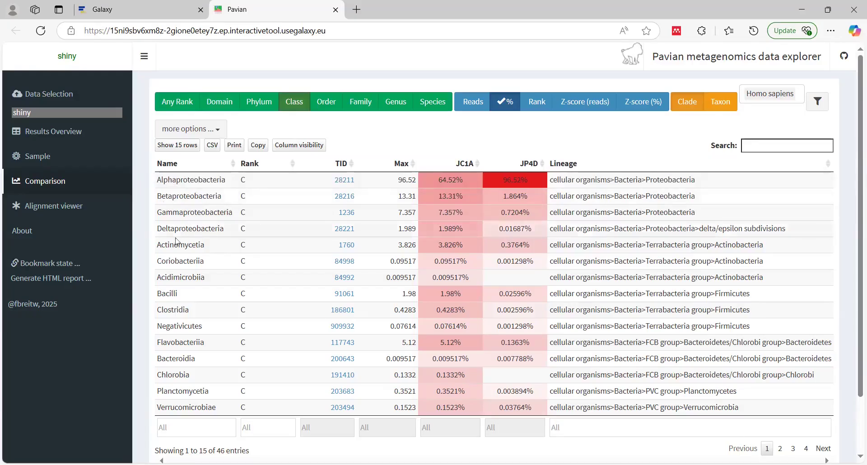
# Reveal the tutorial's solution on class diversity and its biological meaning, and read to the end of the Pavian section.
pyautogui.click(149, 9)
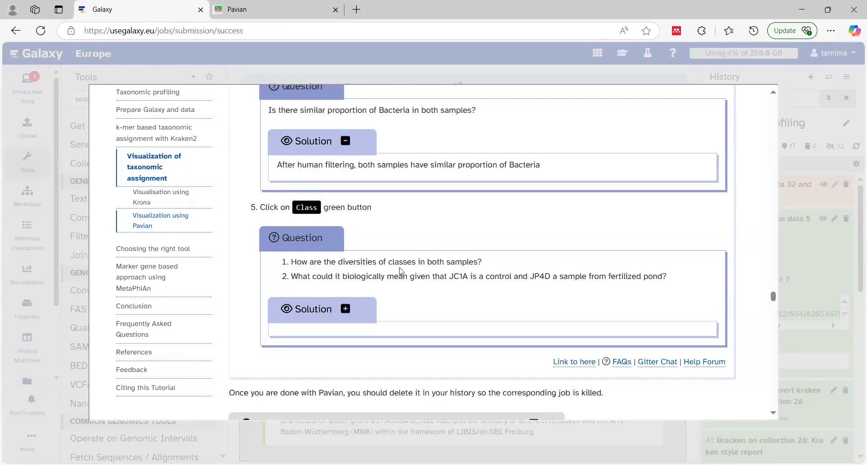
pyautogui.click(346, 310)
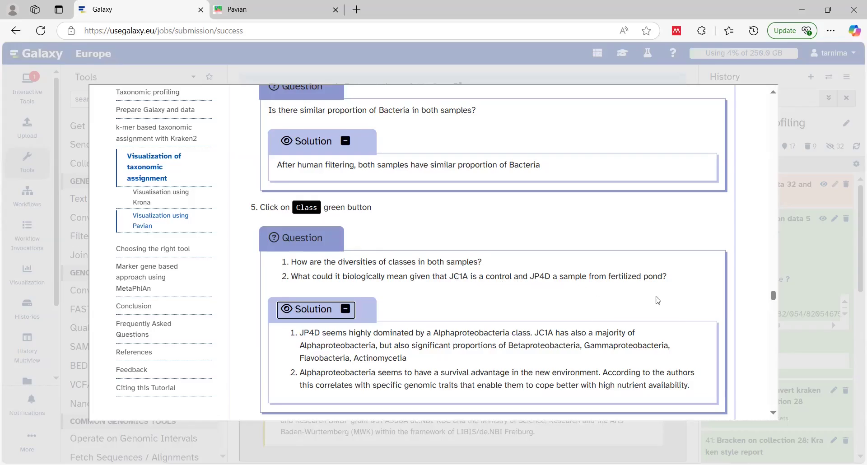
pyautogui.click(773, 413)
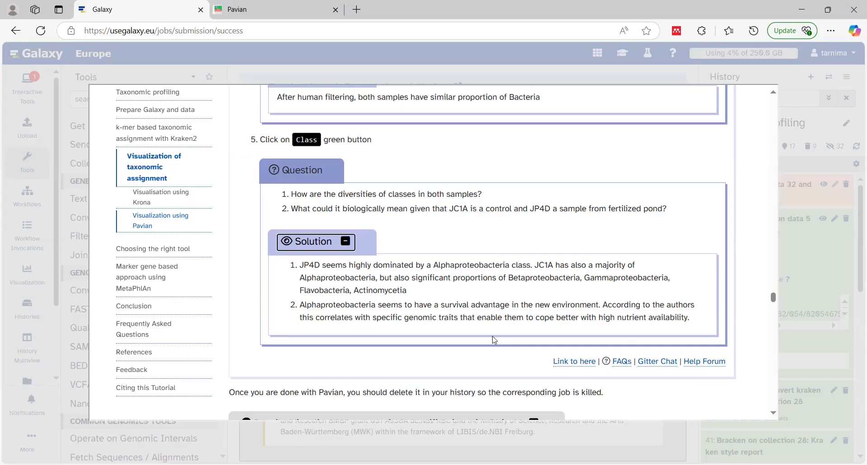
pyautogui.click(453, 340)
pyautogui.scroll(-2, 453, 341)
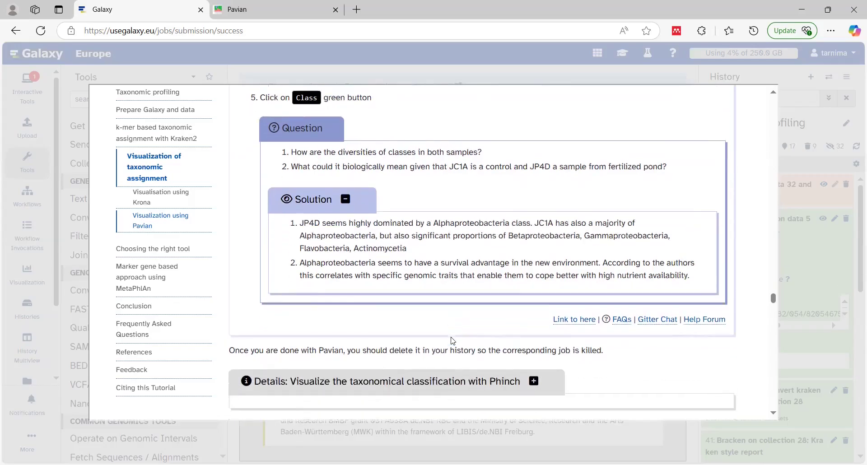
pyautogui.scroll(-1, 453, 342)
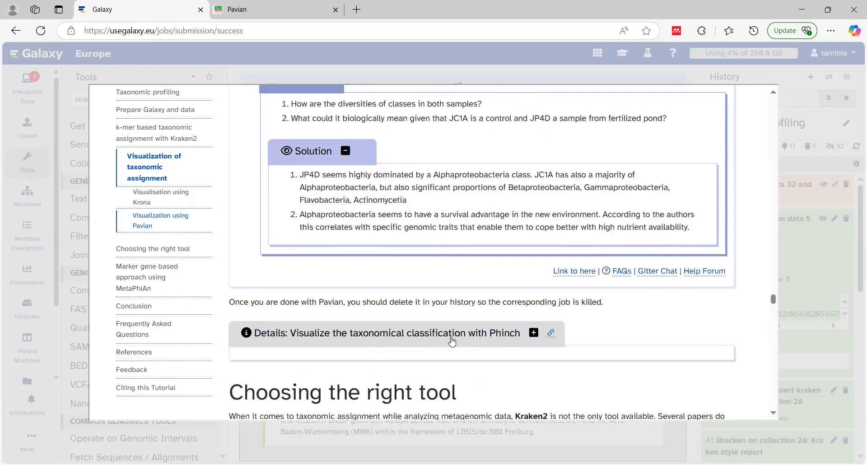
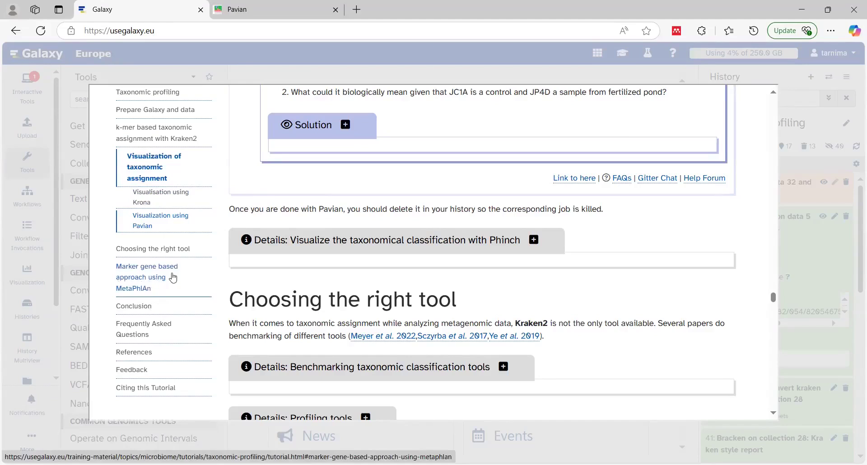
# Open the tutorial's MetaPhlAn section and run its Unzip collection tool on the paired collection "27: new inputs".
pyautogui.click(137, 285)
pyautogui.scroll(-5, 620, 304)
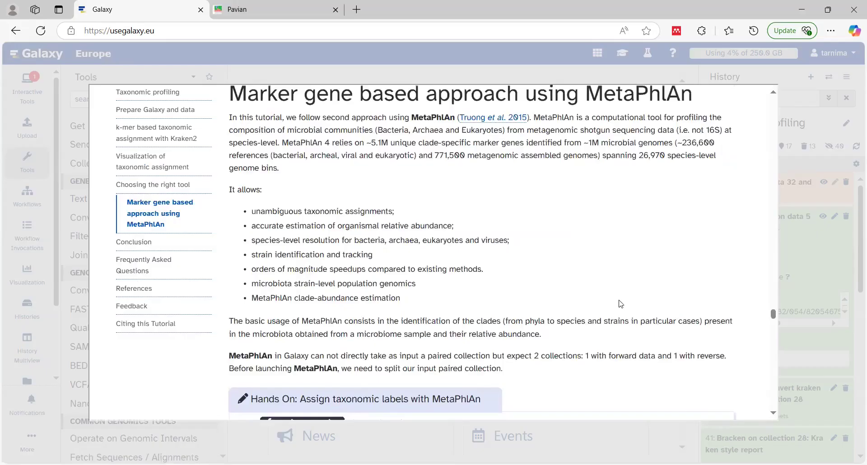
pyautogui.scroll(-1, 621, 304)
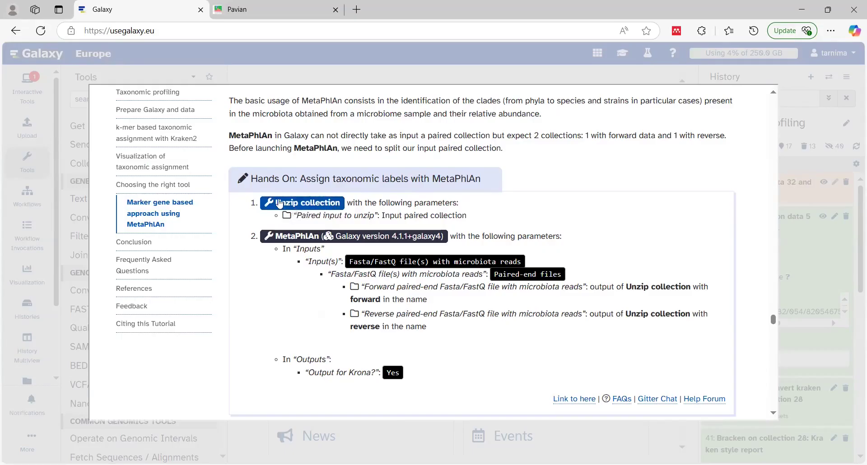
pyautogui.click(303, 204)
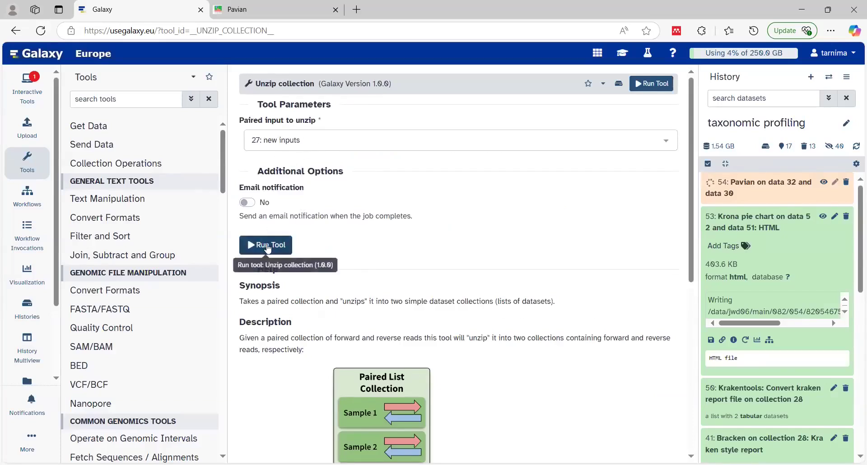
pyautogui.click(268, 247)
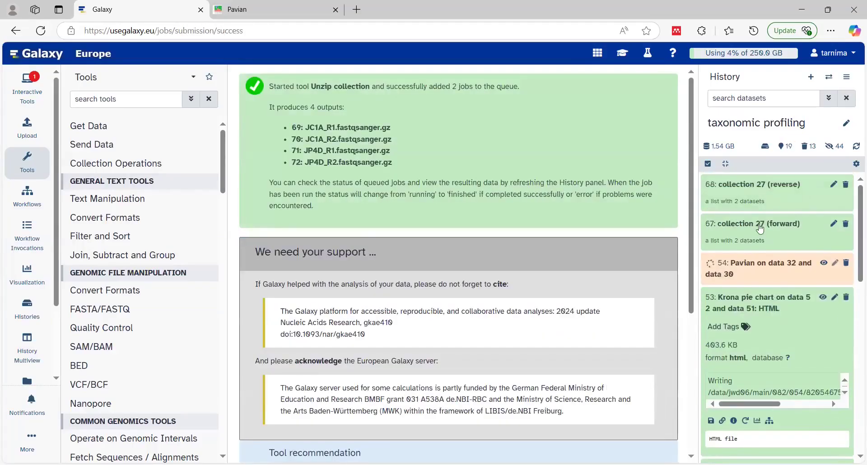
# Inspect the contents of the unzipped forward and reverse collections from collection 27, returning to the full history.
pyautogui.click(766, 232)
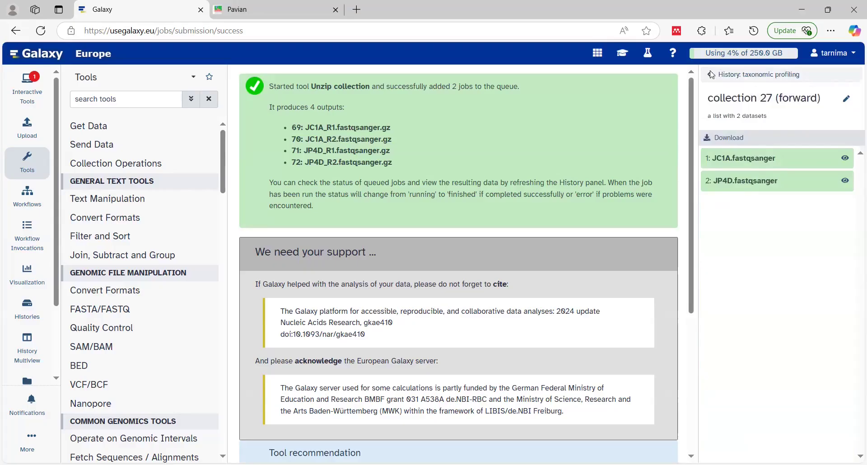
pyautogui.click(712, 74)
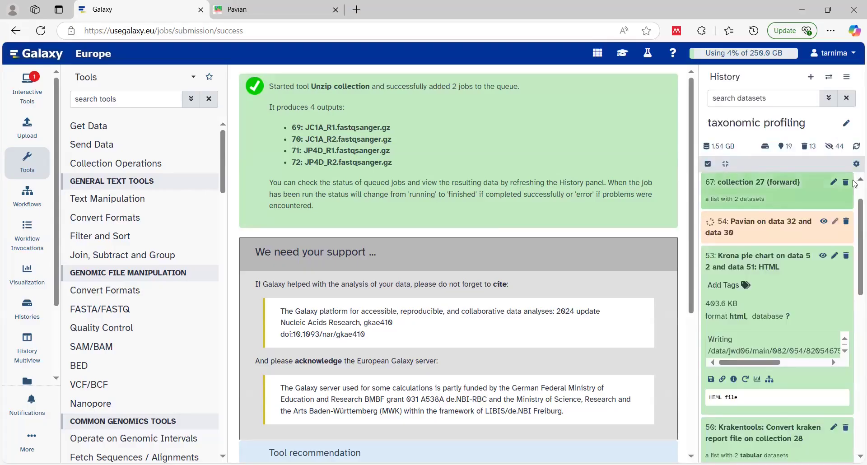
pyautogui.click(797, 188)
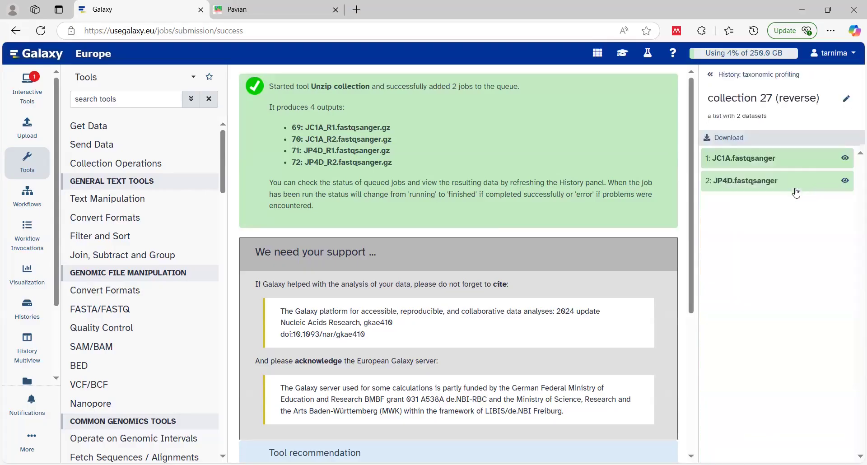
pyautogui.click(719, 76)
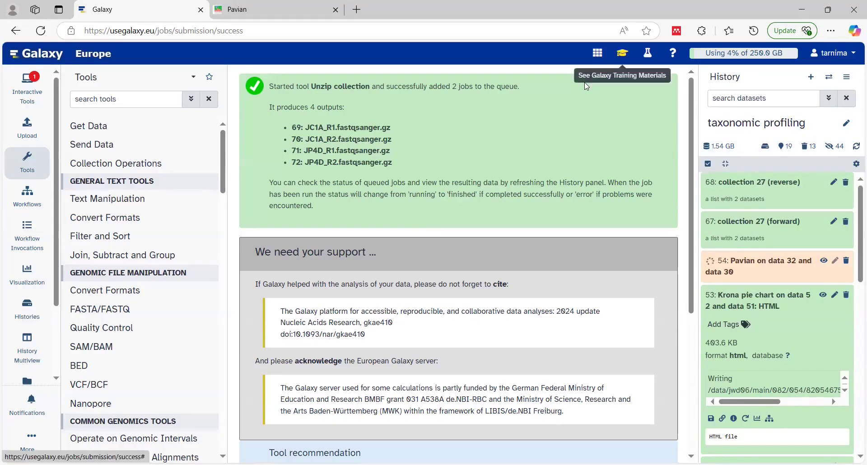
# Open the MetaPhlAn tool from the tutorial's hands-on section and set its microbiota reads input to Paired-end files.
pyautogui.click(622, 53)
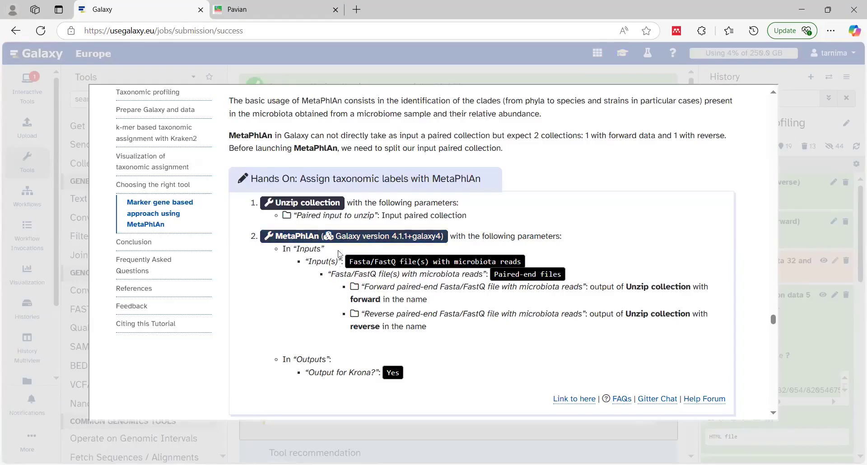
pyautogui.click(306, 240)
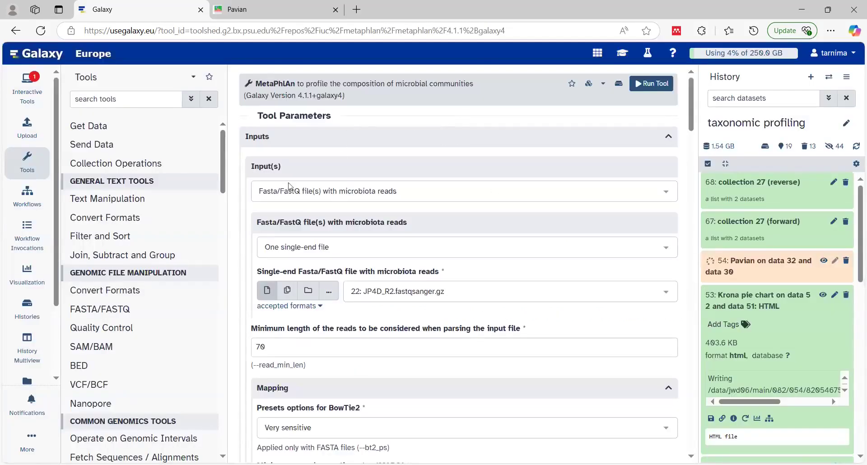
pyautogui.moveTo(693, 117); pyautogui.dragTo(696, 124)
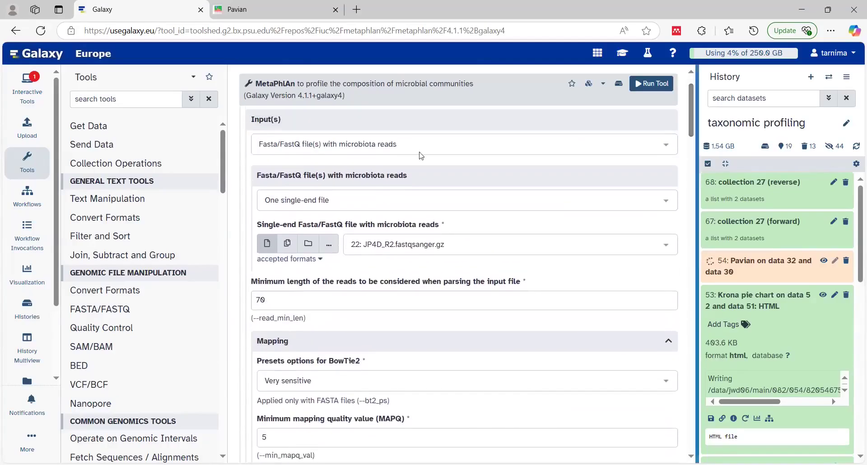
pyautogui.click(311, 199)
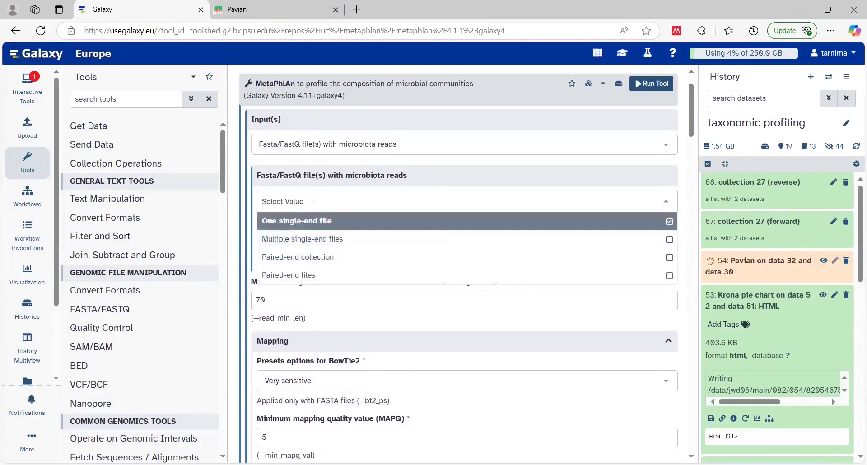
pyautogui.click(305, 275)
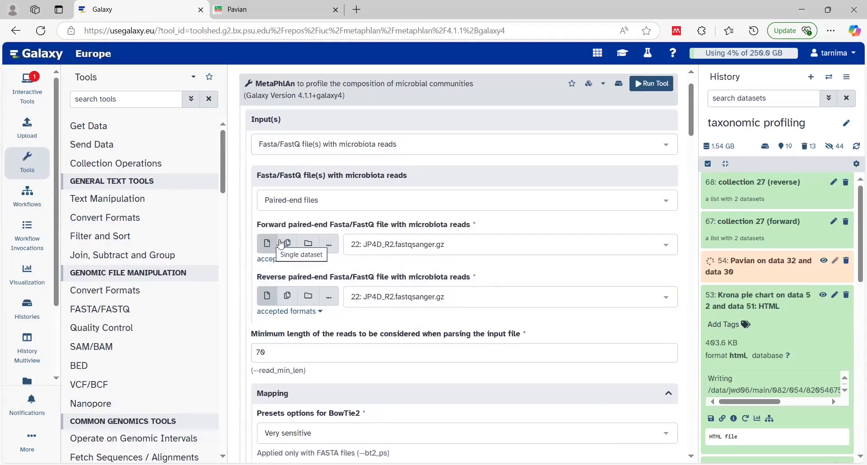
# Set the forward reads to collection "67: collection 27 (forward)" and the reverse reads to "68: collection 27 (reverse)".
pyautogui.click(309, 244)
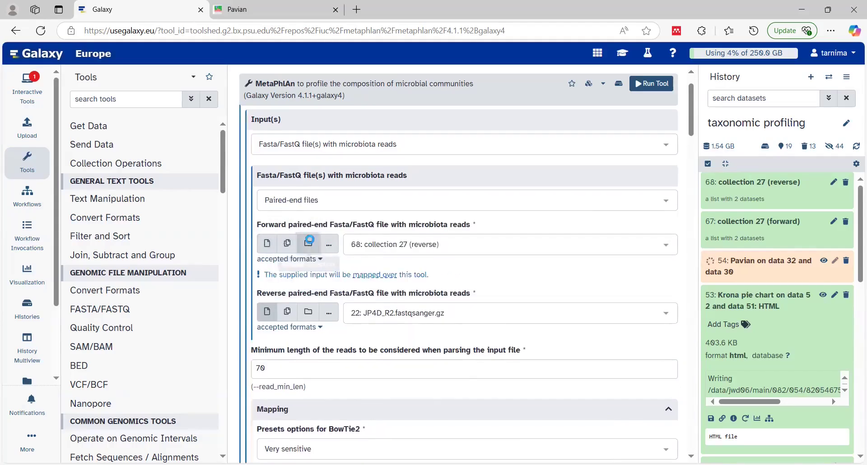
pyautogui.click(418, 246)
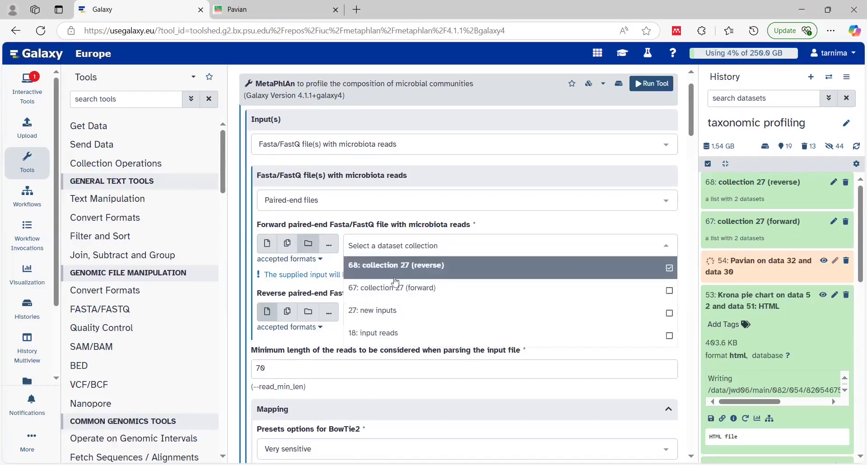
pyautogui.click(393, 293)
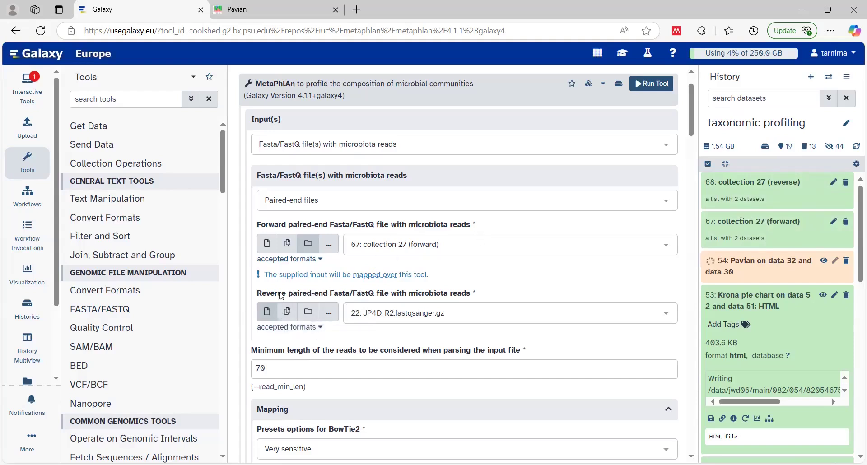
pyautogui.click(308, 317)
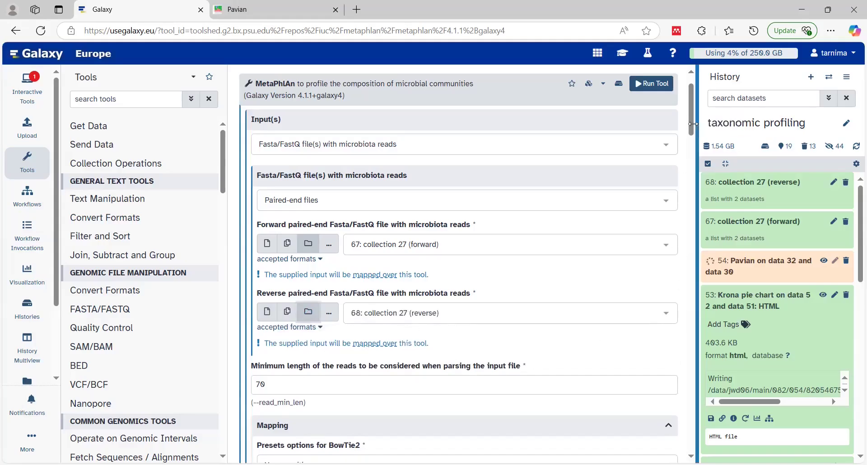
# Check the tutorial's output settings, enable MetaPhlAn's Output for Krona, and run the tool.
pyautogui.click(619, 83)
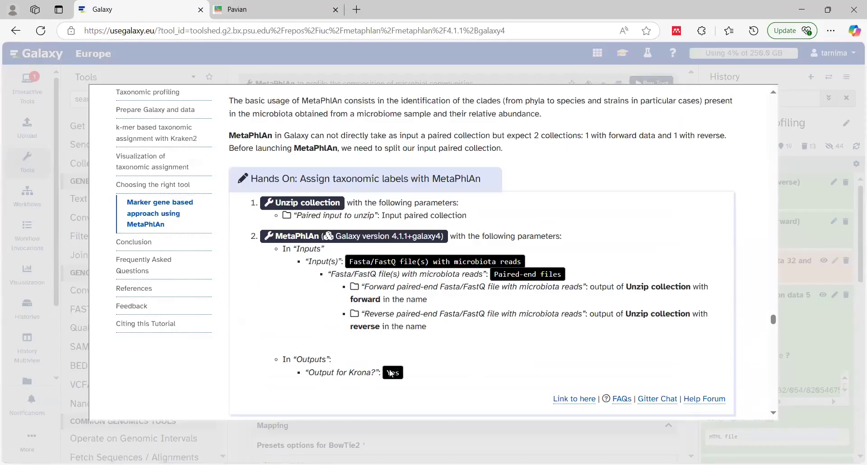
pyautogui.click(798, 269)
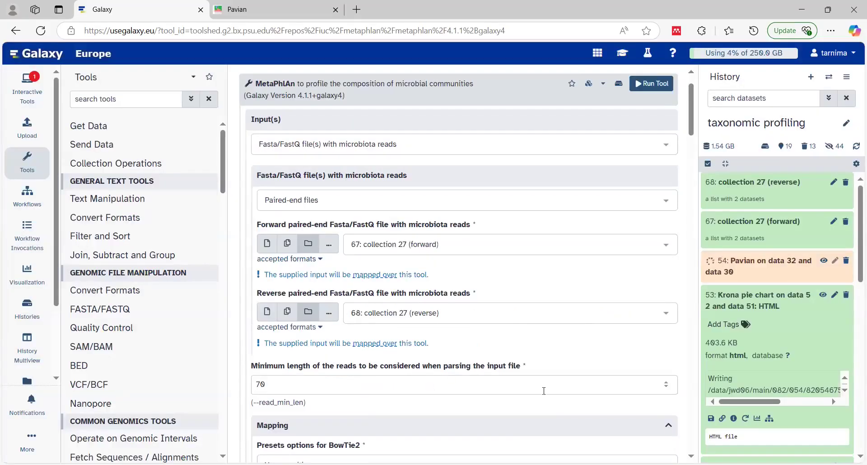
pyautogui.scroll(-6, 638, 346)
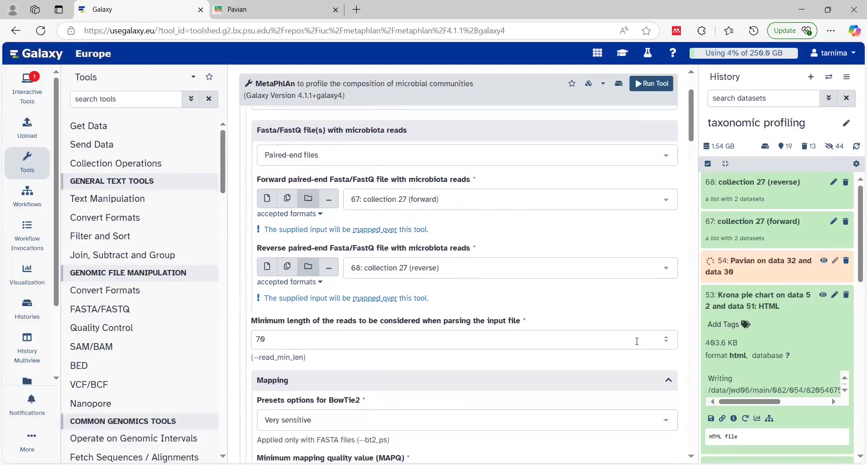
pyautogui.scroll(-7, 638, 345)
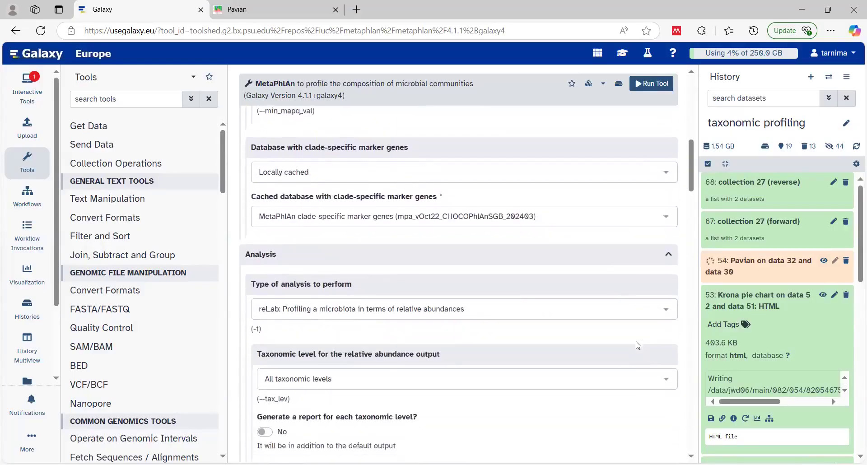
pyautogui.scroll(-1, 637, 346)
pyautogui.scroll(-7, 638, 343)
pyautogui.scroll(-4, 637, 346)
pyautogui.scroll(-7, 637, 345)
pyautogui.scroll(-3, 638, 346)
pyautogui.scroll(1, 638, 345)
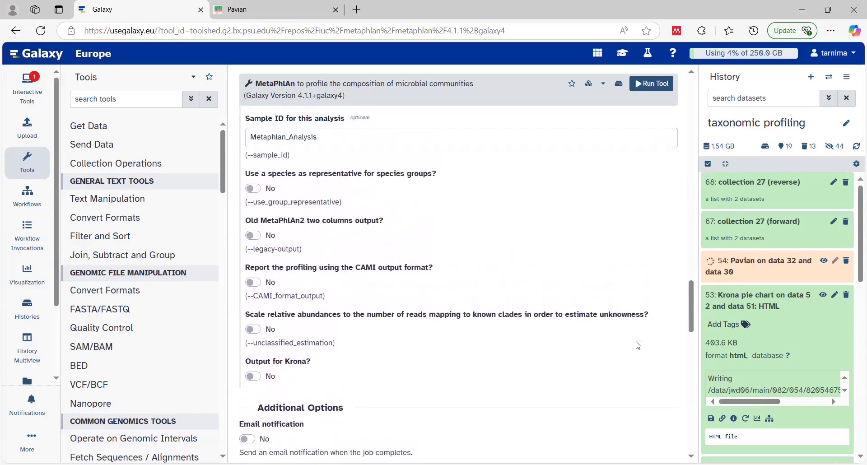
pyautogui.click(253, 378)
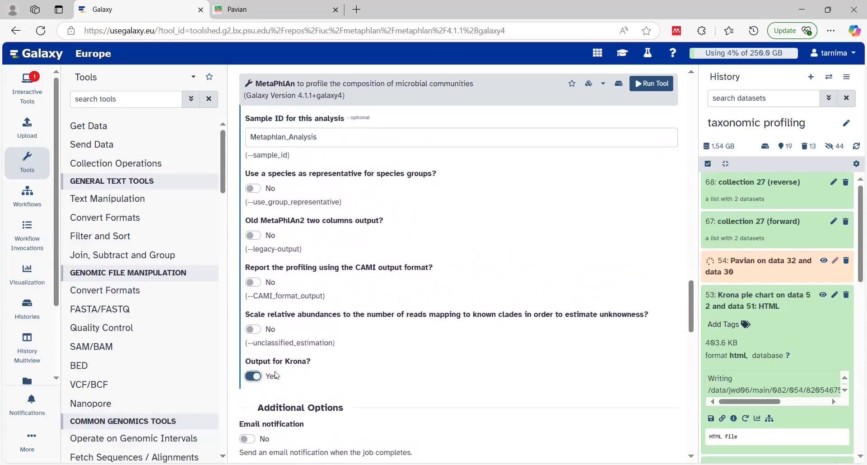
pyautogui.click(652, 87)
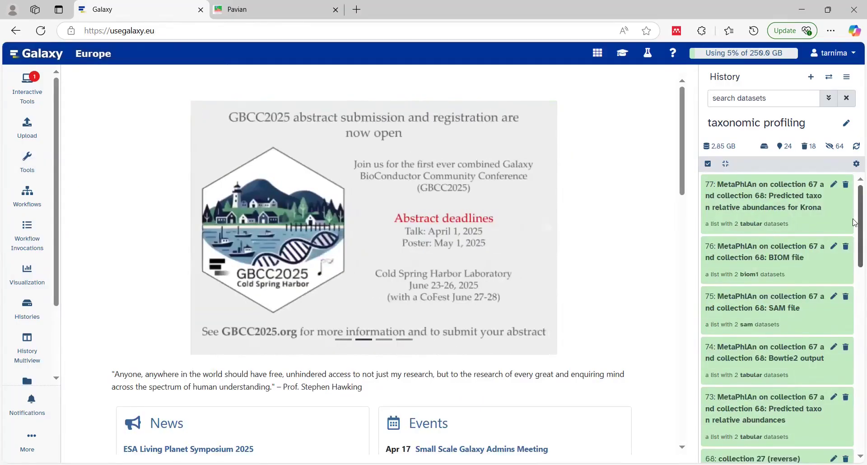
# Open MetaPhlAn's "Predicted taxon relative abundances" collection and display the JC1A table.
pyautogui.scroll(-1, 855, 224)
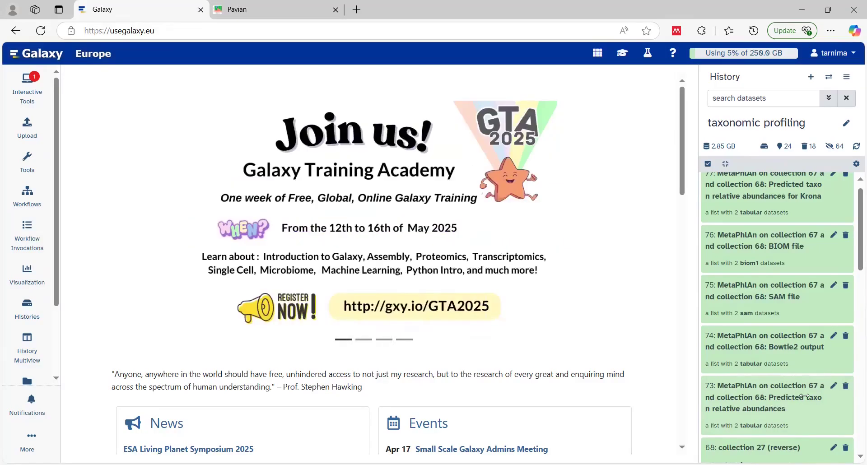
pyautogui.click(774, 395)
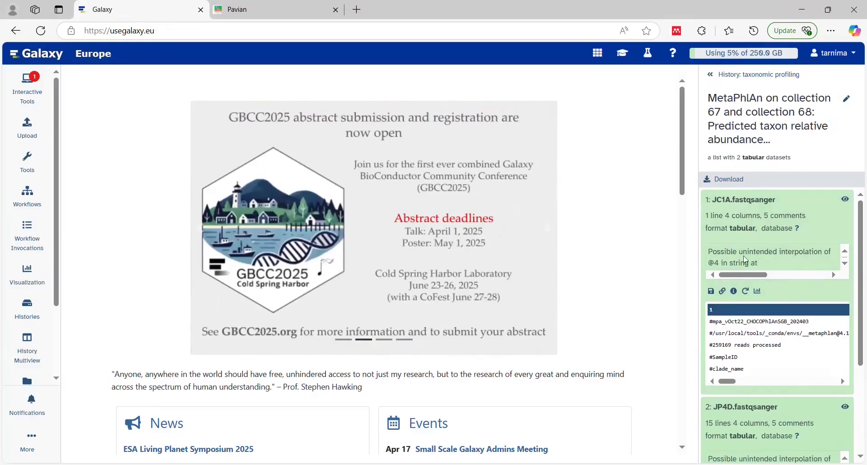
pyautogui.click(846, 202)
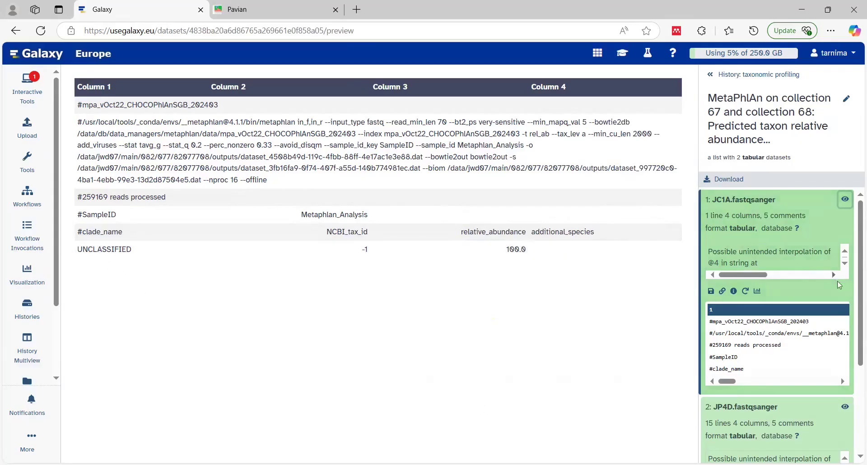
# Display the JP4D table of predicted taxon relative abundances and examine its lineages, NCBI taxon IDs and relative abundances.
pyautogui.scroll(-2, 783, 318)
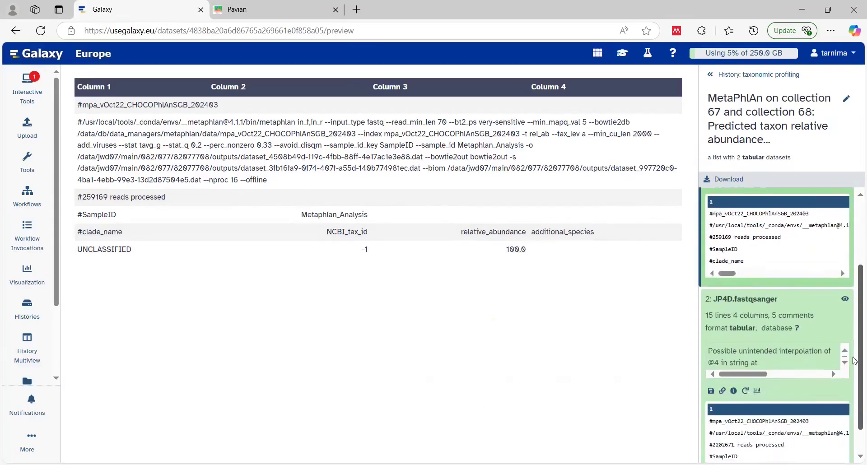
pyautogui.click(845, 303)
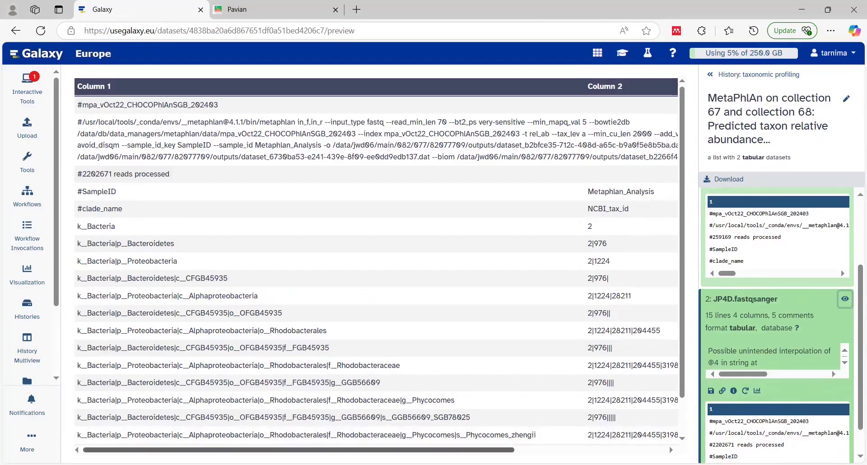
pyautogui.hscroll(5, 374, 267)
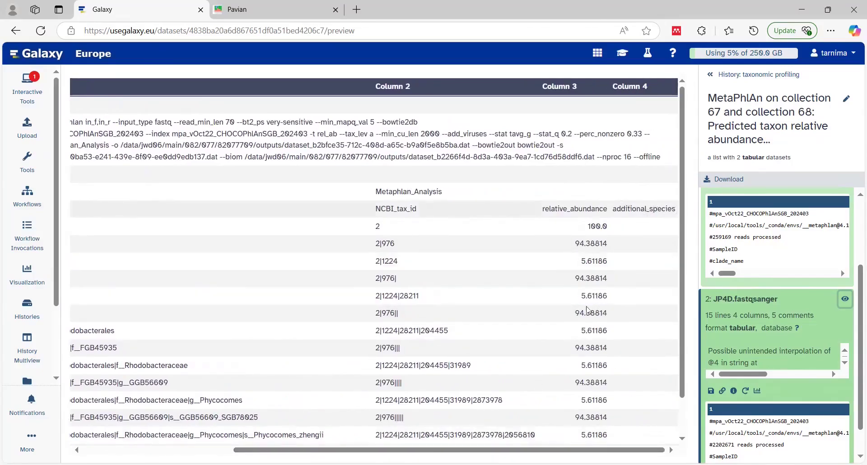
pyautogui.hscroll(-5, 429, 436)
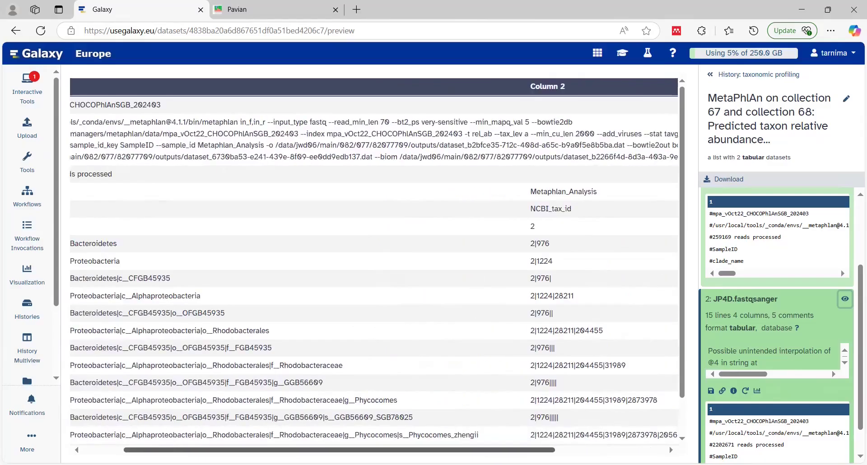
pyautogui.hscroll(-3, 285, 229)
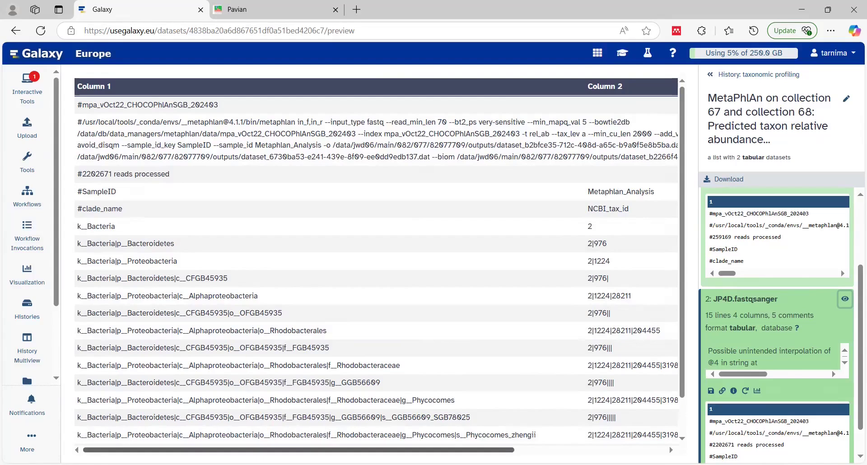
pyautogui.hscroll(5, 431, 222)
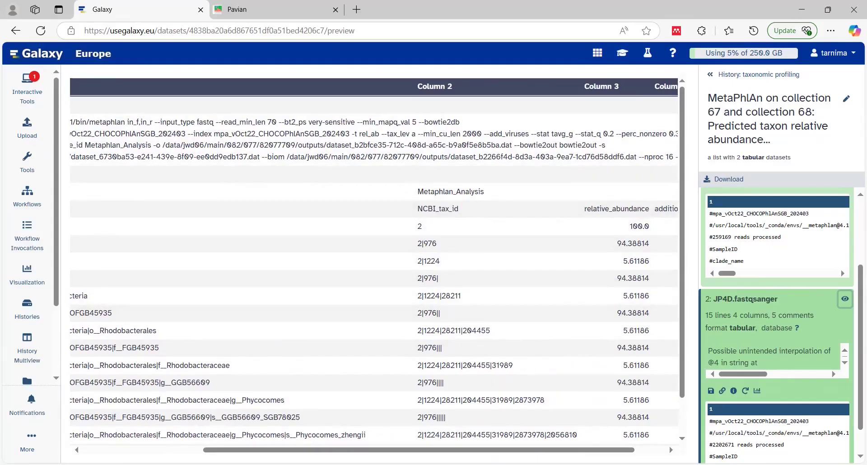
pyautogui.moveTo(539, 451); pyautogui.dragTo(569, 451)
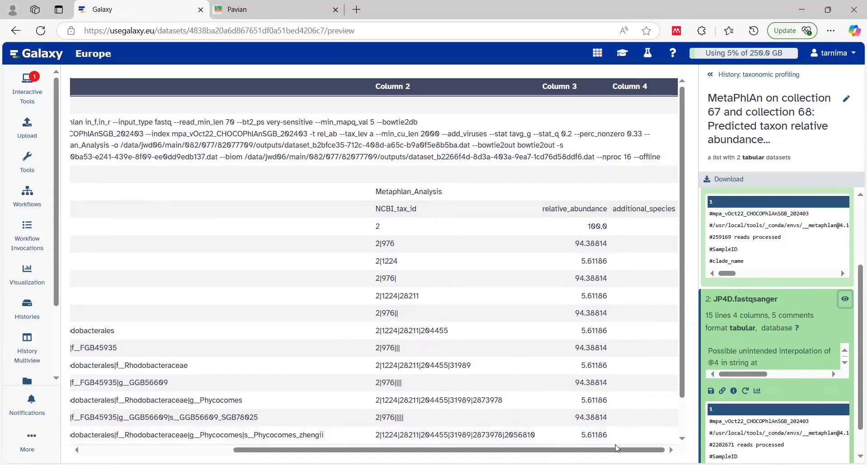
pyautogui.moveTo(529, 450); pyautogui.dragTo(388, 397)
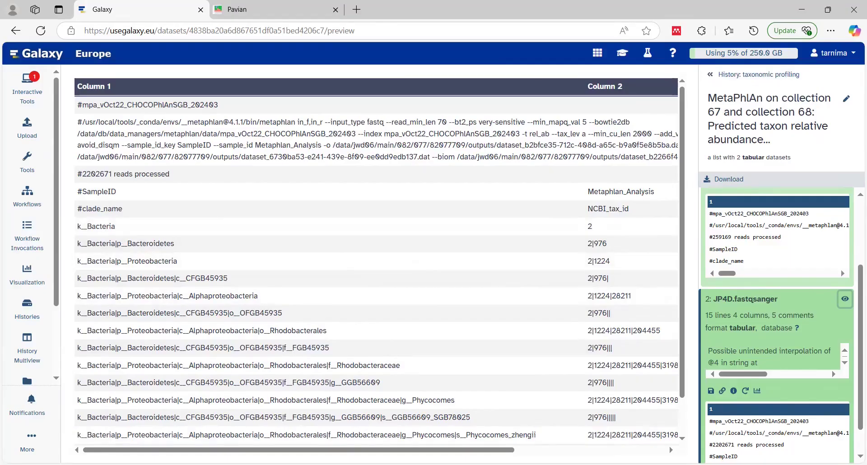
pyautogui.moveTo(303, 450); pyautogui.dragTo(457, 450)
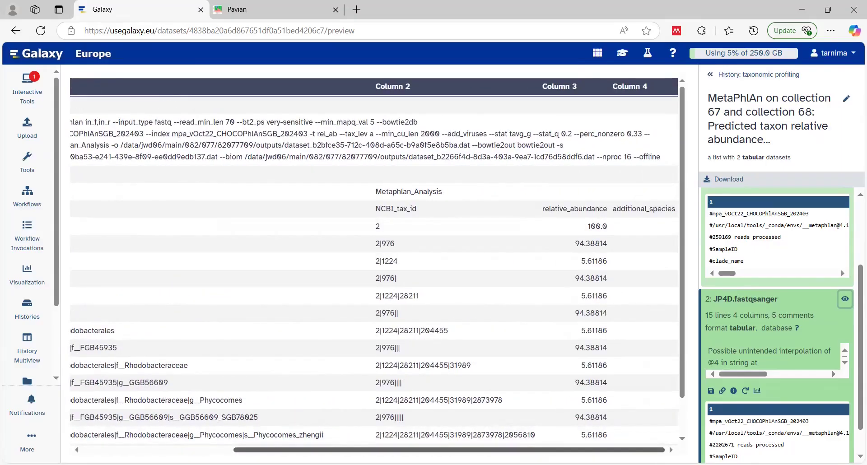
pyautogui.moveTo(456, 450); pyautogui.dragTo(359, 450)
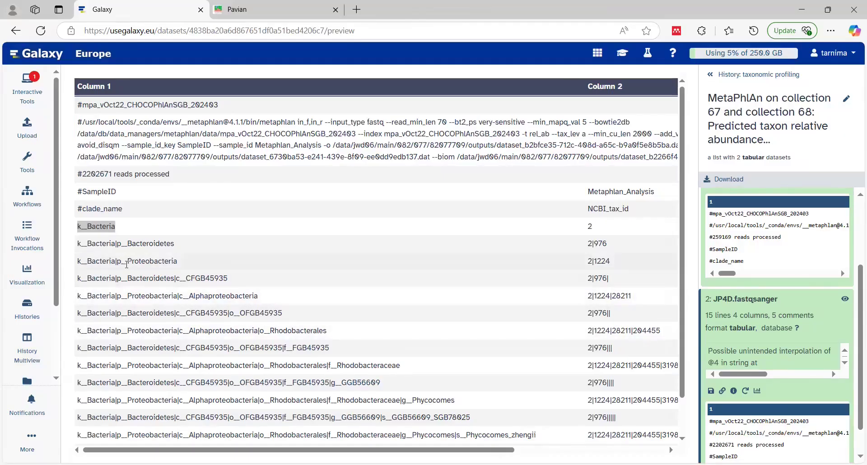
# Highlight the Proteobacteria phylum and Alphaproteobacteria class names in the JP4D table and check their relative abundances.
pyautogui.moveTo(127, 261); pyautogui.dragTo(180, 262)
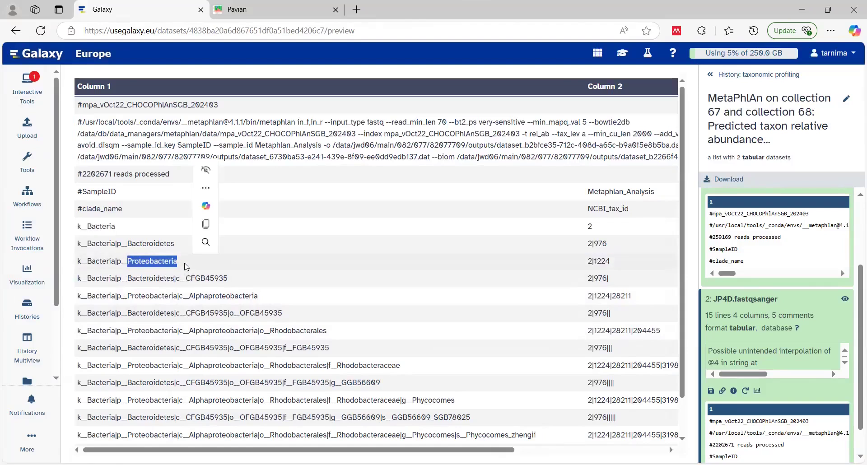
pyautogui.hscroll(3, 624, 240)
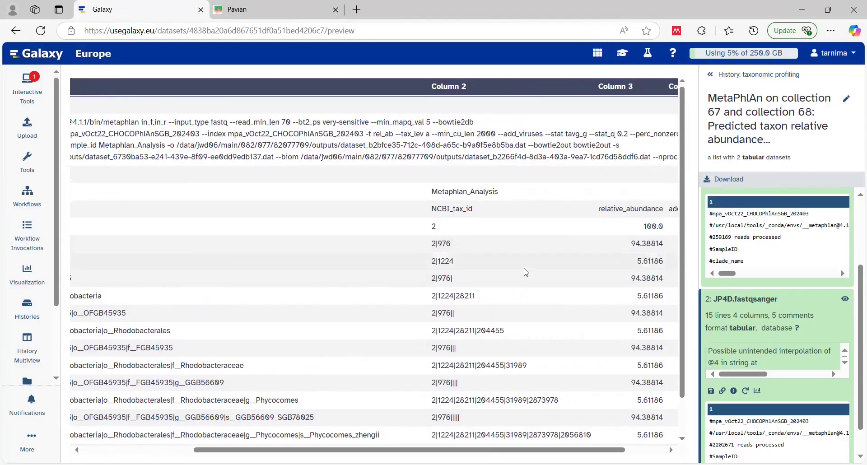
pyautogui.hscroll(-3, 153, 260)
pyautogui.doubleClick(152, 261)
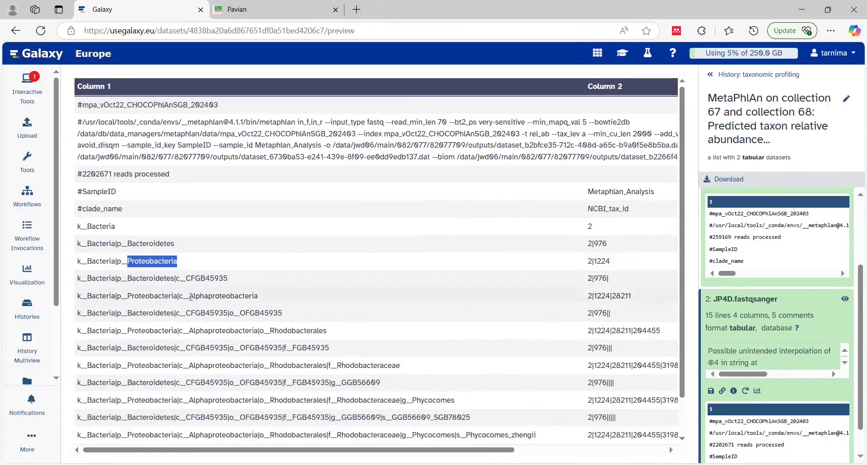
pyautogui.moveTo(190, 297); pyautogui.dragTo(258, 298)
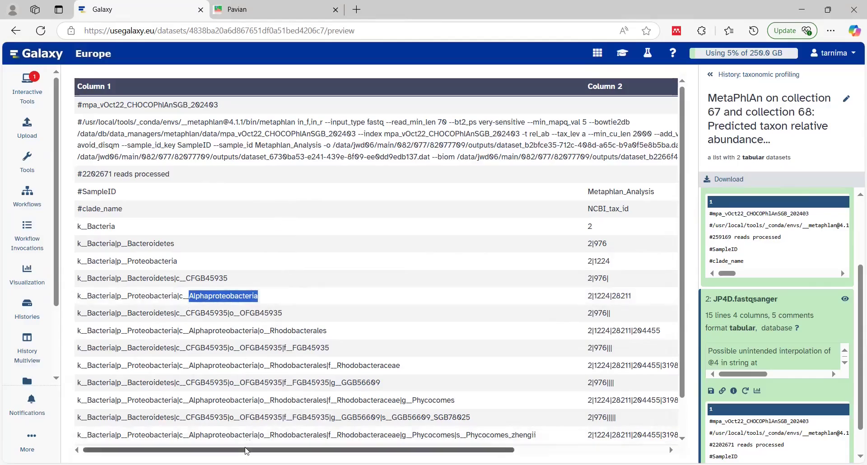
pyautogui.moveTo(247, 451); pyautogui.dragTo(397, 451)
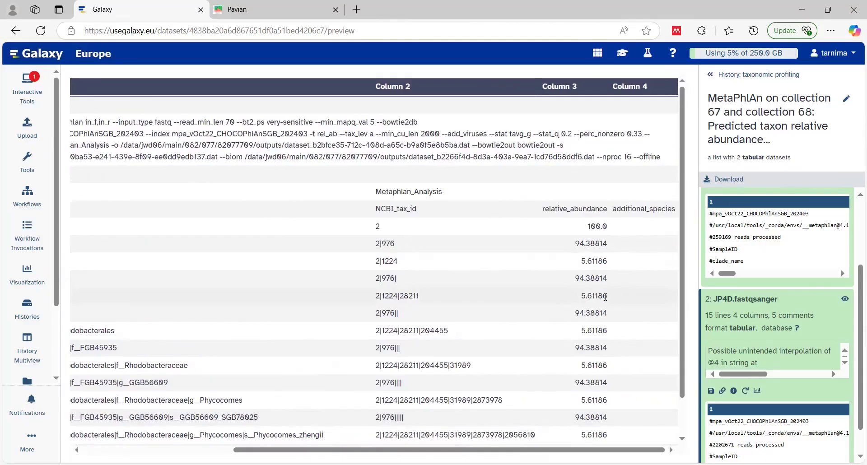
pyautogui.moveTo(490, 450); pyautogui.dragTo(339, 445)
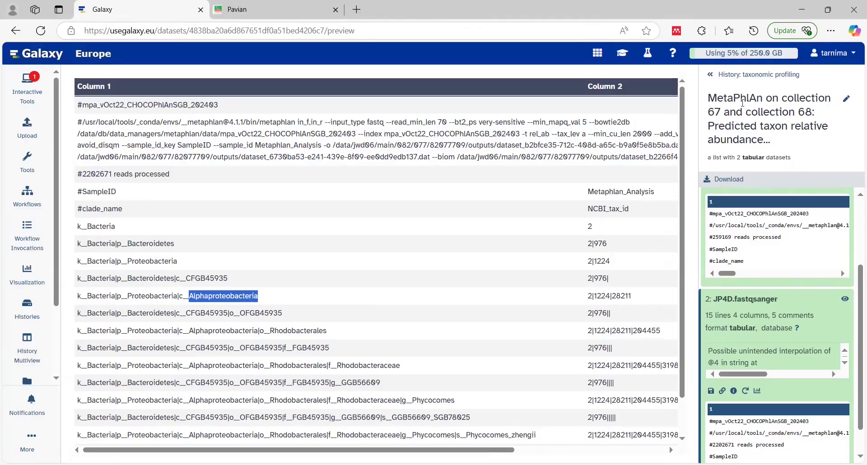
# Open MetaPhlAn's "Predicted taxon relative abundances for Krona" collection and display the JP4D table.
pyautogui.click(712, 81)
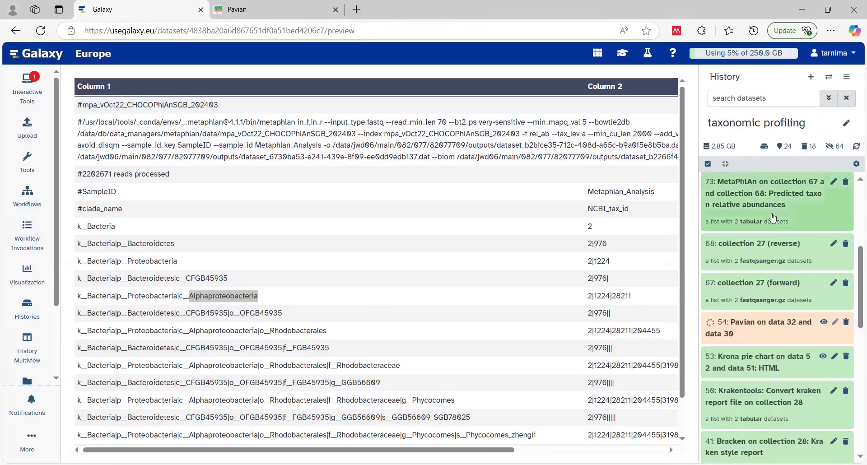
pyautogui.moveTo(854, 274); pyautogui.dragTo(853, 206)
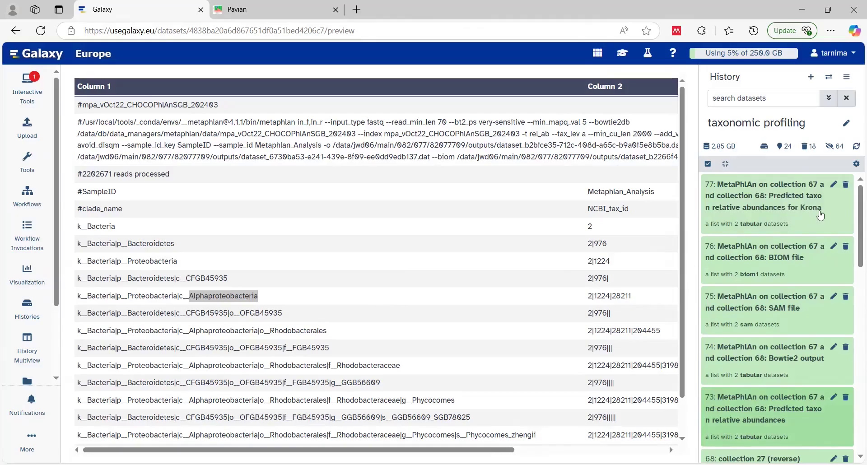
pyautogui.click(791, 199)
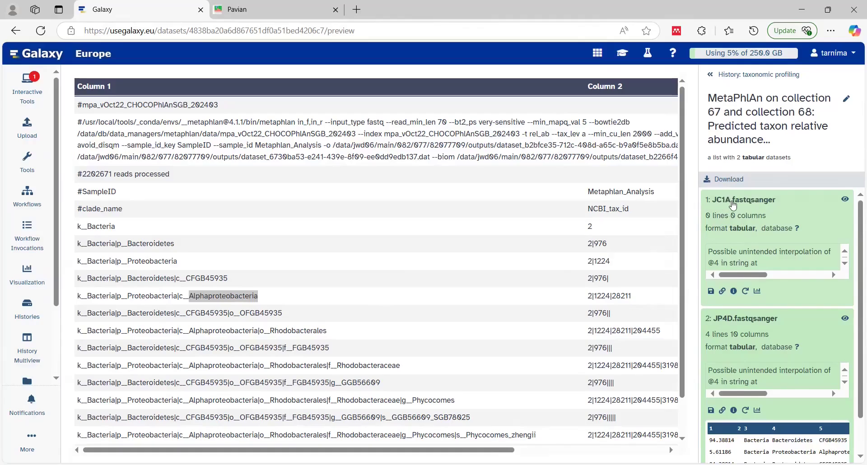
pyautogui.scroll(-1, 856, 302)
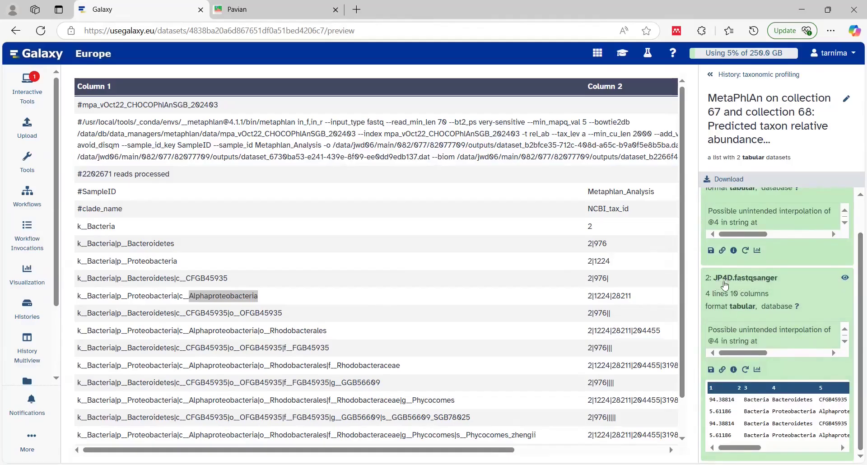
pyautogui.click(845, 280)
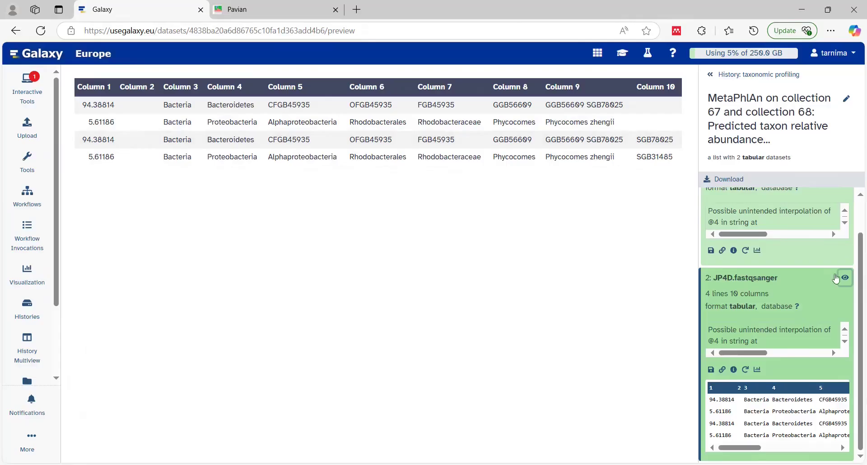
pyautogui.scroll(2, 855, 316)
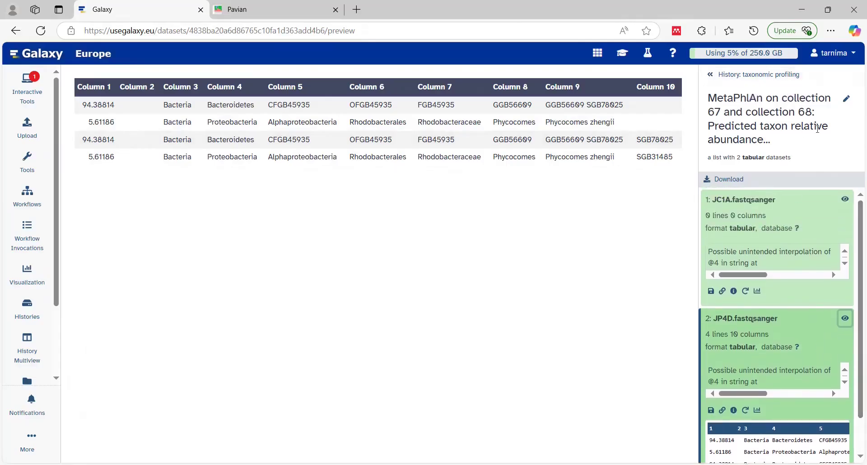
# Look through MetaPhlAn's BIOM file, SAM file and Bowtie2 output collections in the history.
pyautogui.click(713, 79)
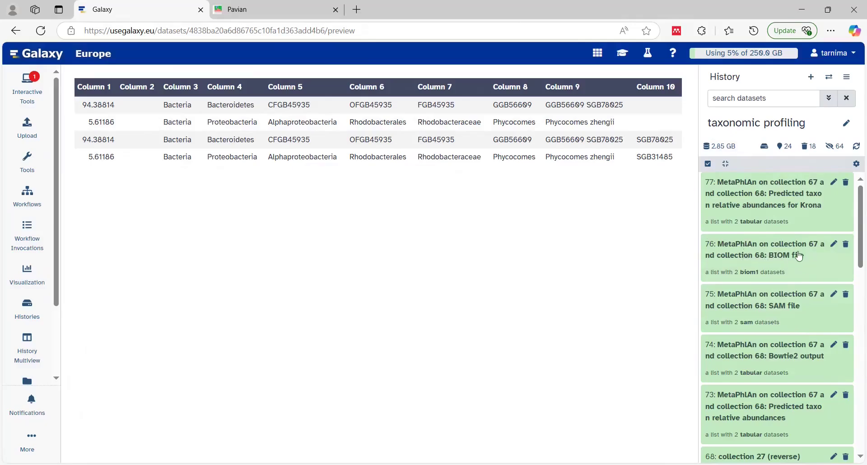
pyautogui.click(798, 266)
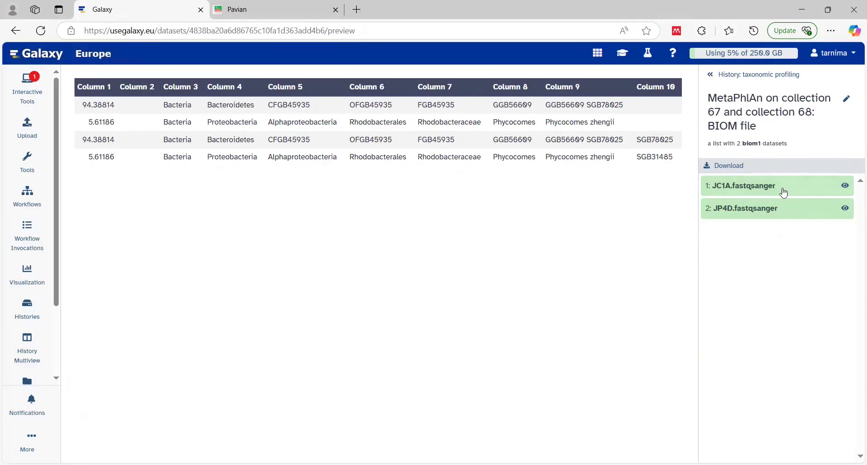
pyautogui.click(712, 77)
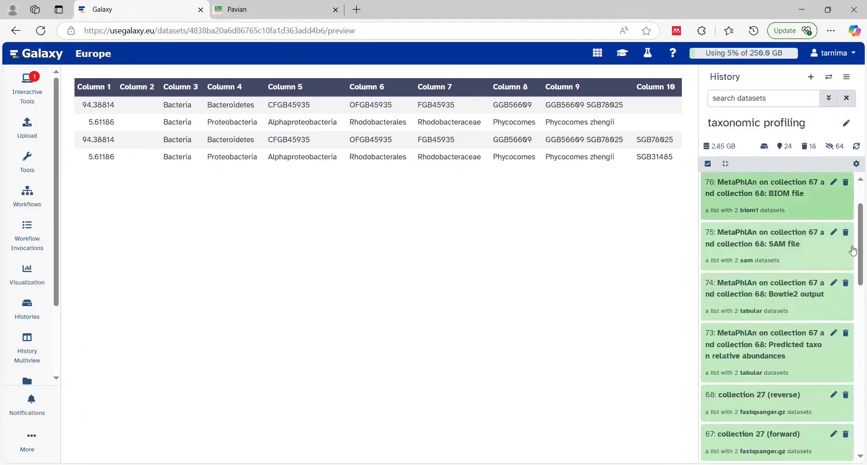
pyautogui.scroll(-1, 855, 248)
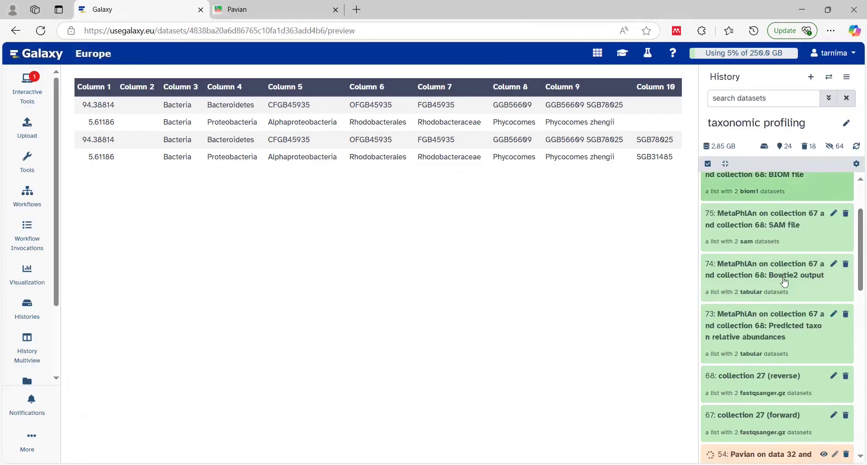
pyautogui.scroll(-1, 785, 283)
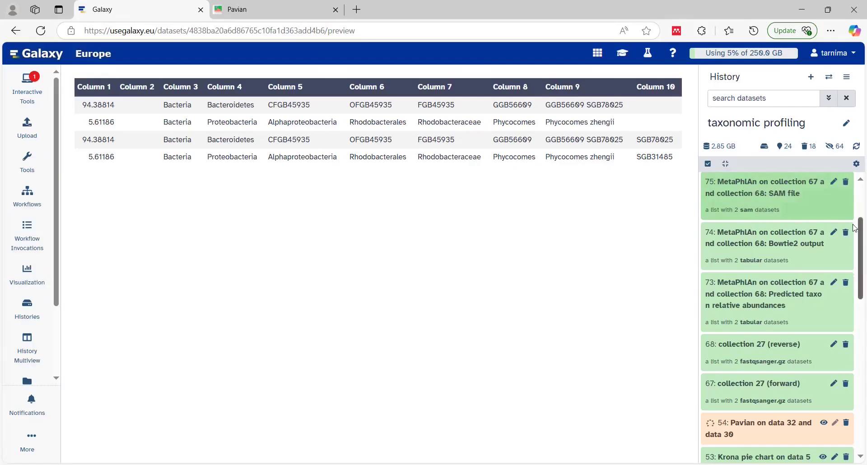
pyautogui.moveTo(855, 221); pyautogui.dragTo(855, 201)
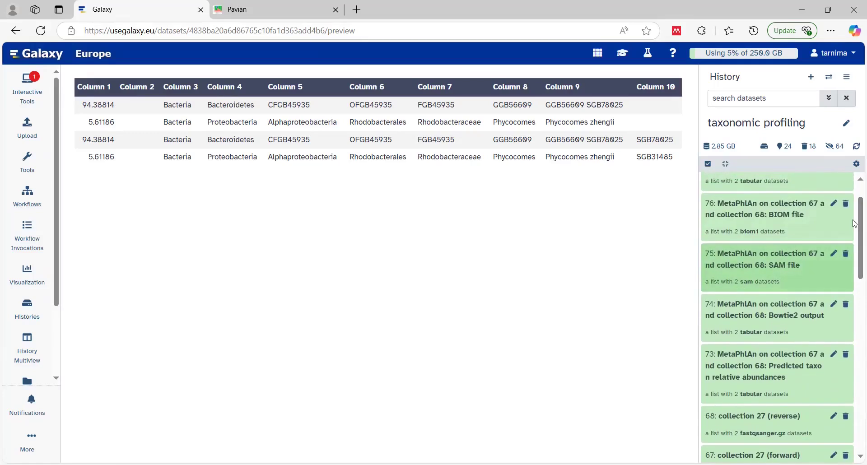
pyautogui.scroll(-1, 855, 227)
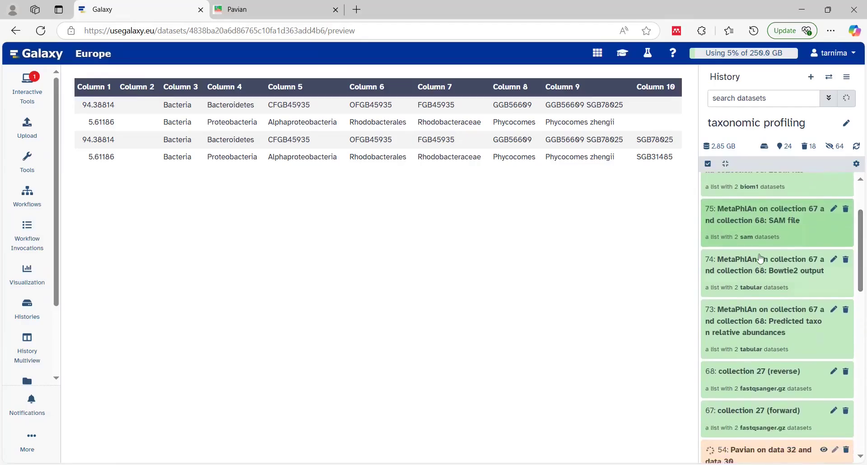
pyautogui.click(791, 270)
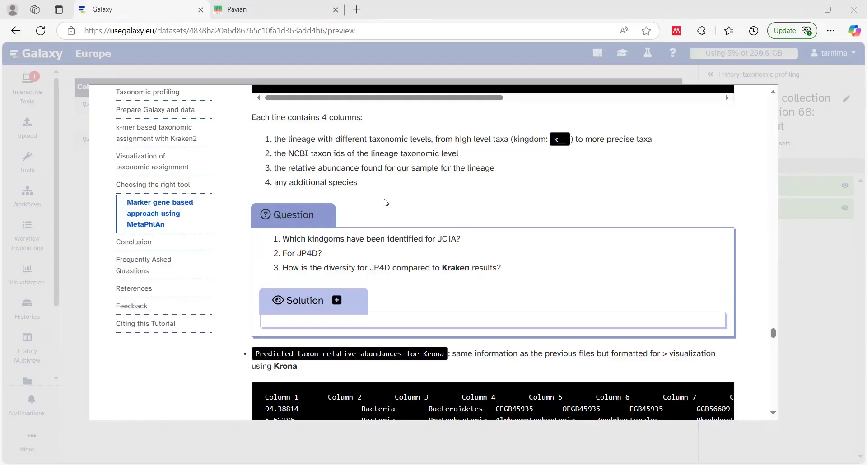
# Reveal the tutorial's solution on the kingdoms identified for JC1A and JP4D and the diversity compared to Kraken, and close the tutorial.
pyautogui.scroll(-1, 385, 202)
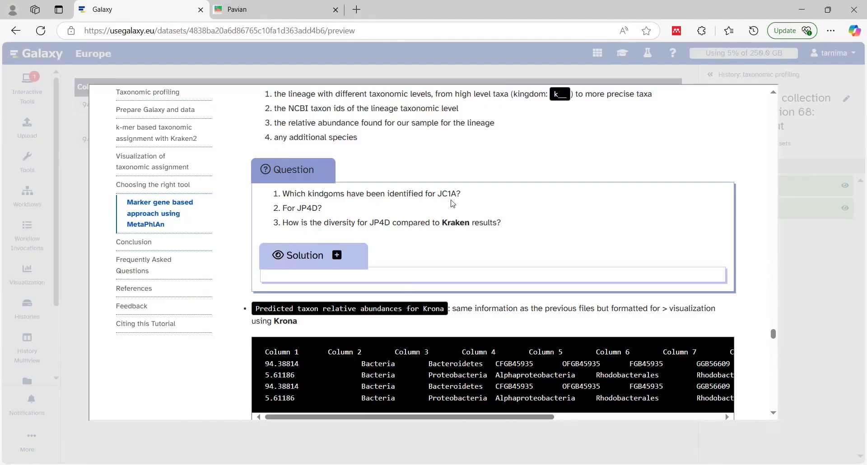
pyautogui.click(336, 257)
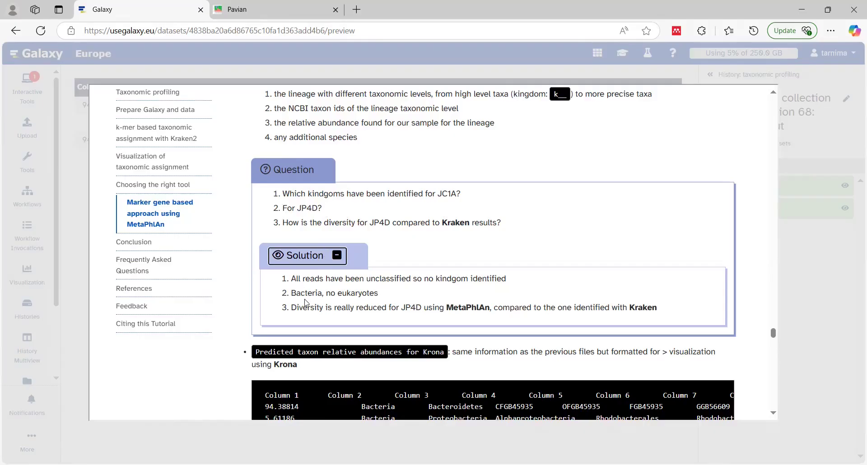
pyautogui.click(816, 163)
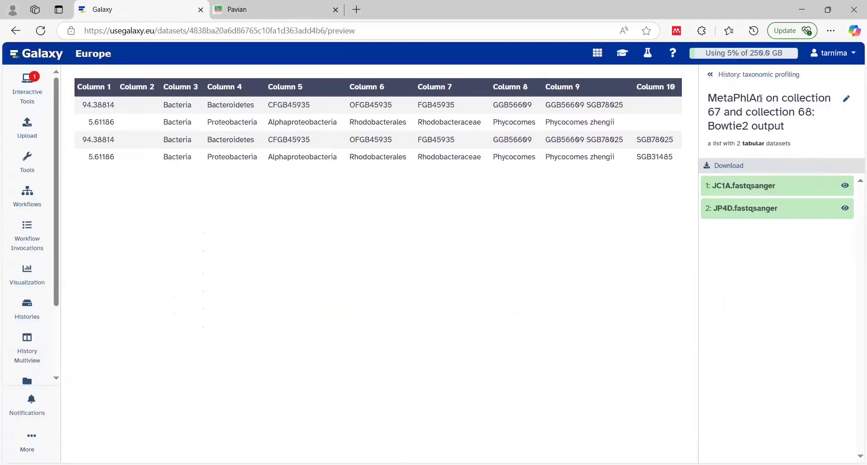
# Return to the history and reopen MetaPhlAn's "Predicted taxon relative abundances" collection.
pyautogui.click(716, 76)
pyautogui.scroll(4, 855, 271)
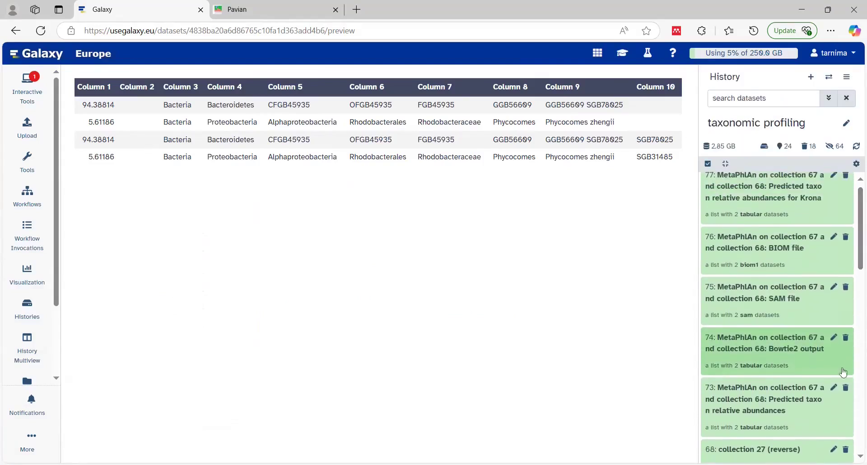
pyautogui.click(799, 409)
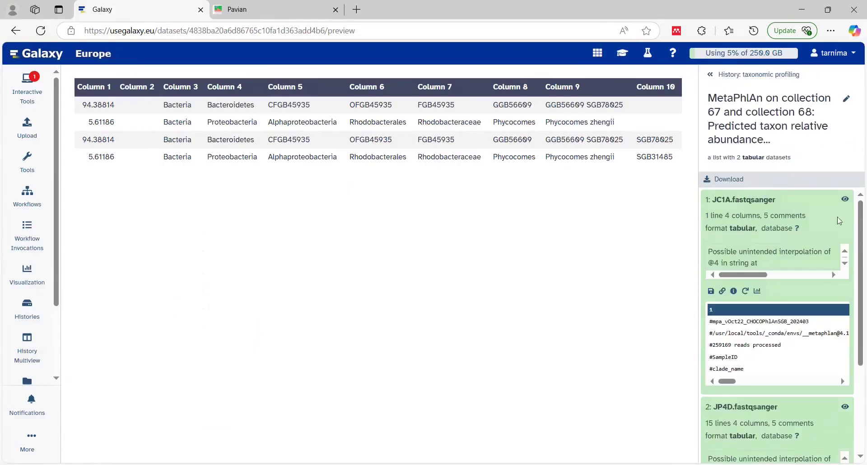
# Display the JP4D relative abundance table, and read the tutorial's description of MetaPhlAn's outputs through the Krona visualisation exercise.
pyautogui.click(846, 407)
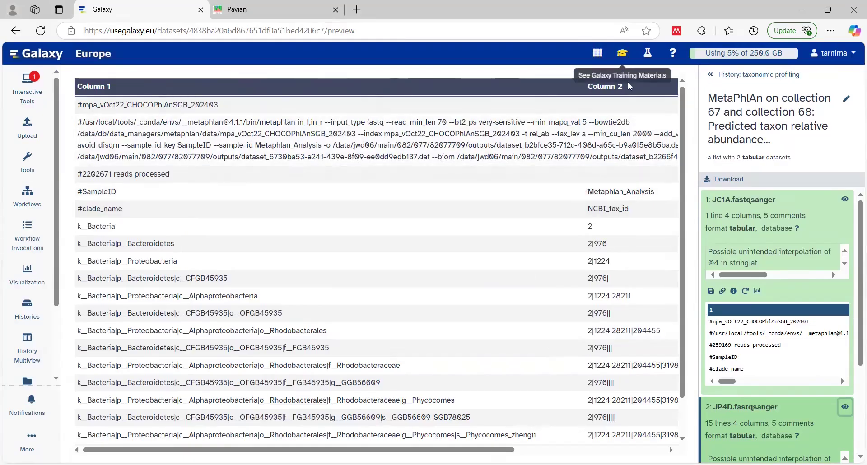
pyautogui.click(622, 53)
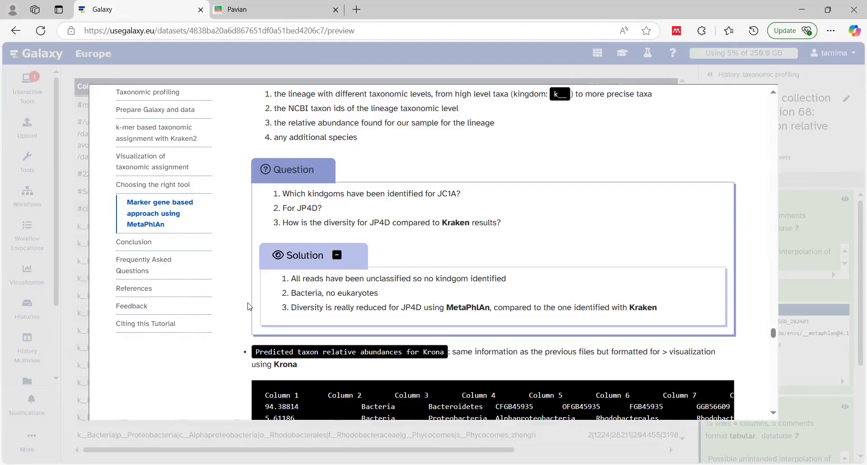
pyautogui.scroll(-3, 248, 307)
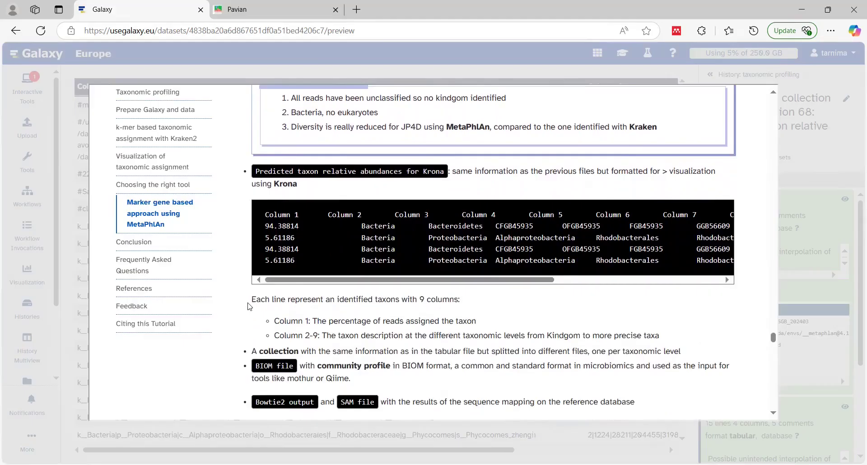
pyautogui.scroll(-4, 241, 342)
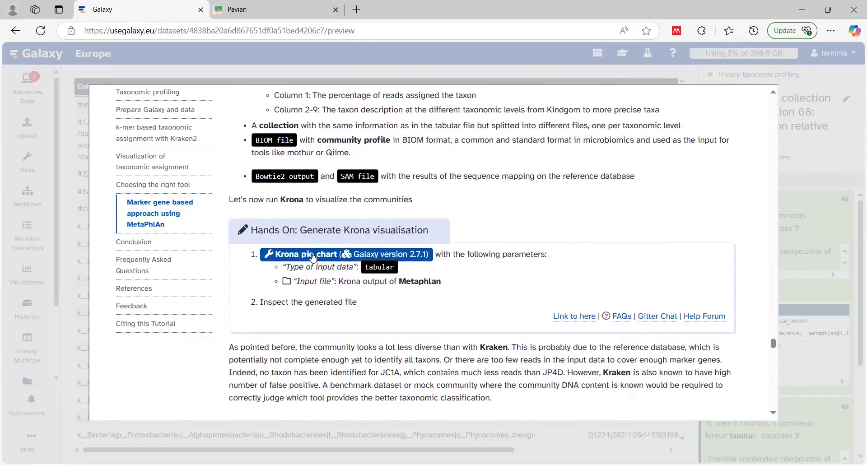
# Open the Krona pie chart tool from the tutorial and set its input data type to Tabular.
pyautogui.click(313, 256)
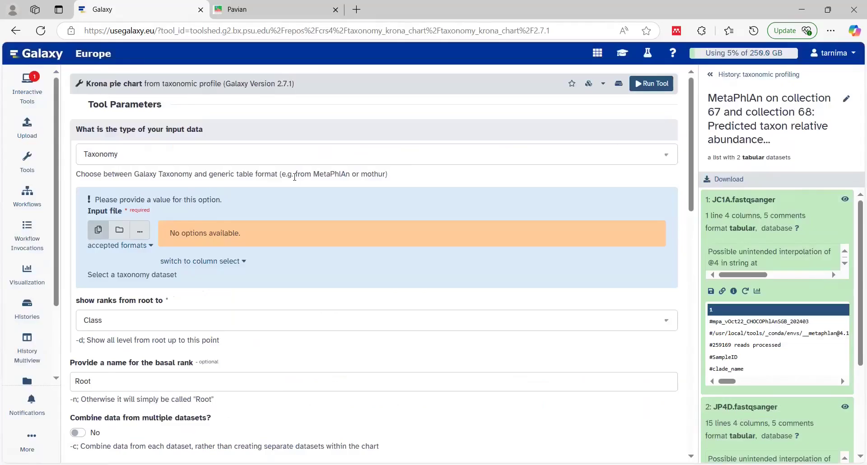
pyautogui.click(622, 53)
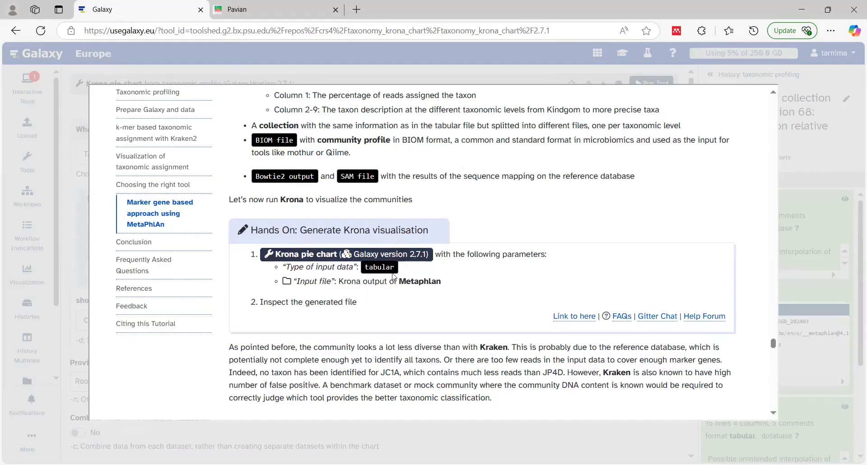
pyautogui.click(85, 199)
pyautogui.click(157, 156)
pyautogui.click(139, 194)
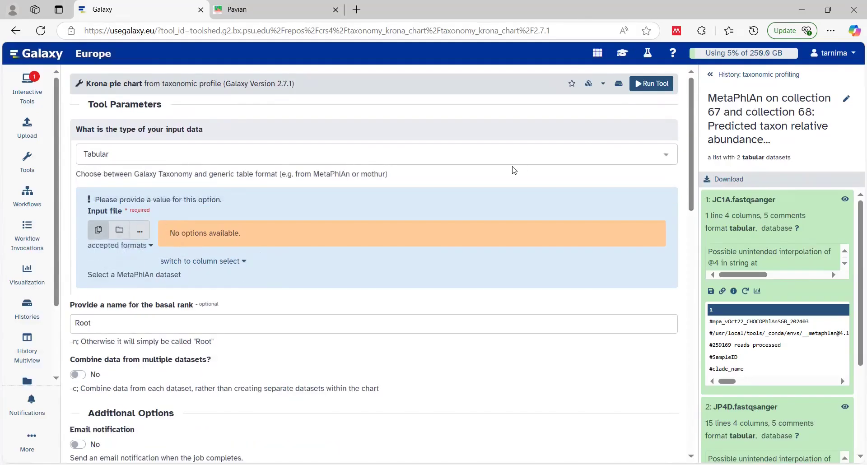
# Use MetaPhlAn's "Predicted taxon relative abundances for Krona" collection as the Krona input file and run the tool.
pyautogui.click(623, 53)
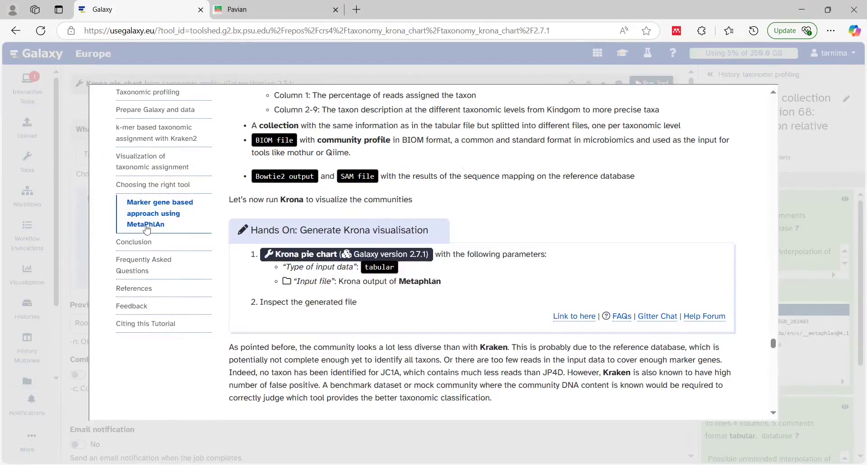
pyautogui.click(65, 193)
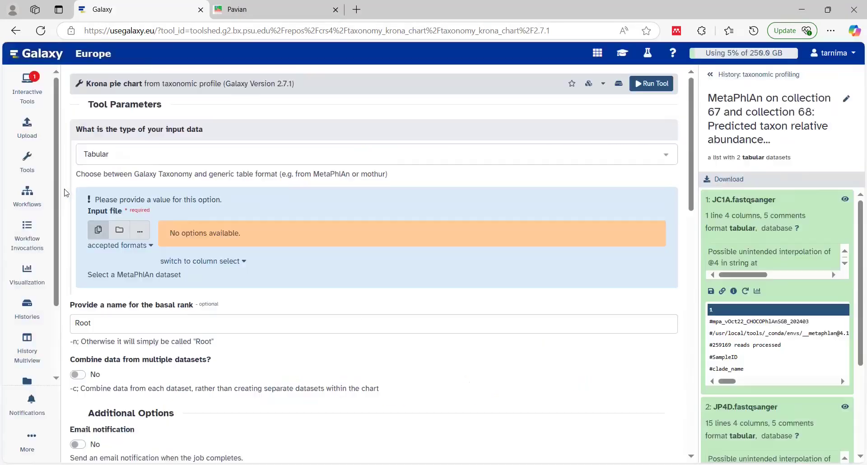
pyautogui.click(119, 234)
pyautogui.click(220, 232)
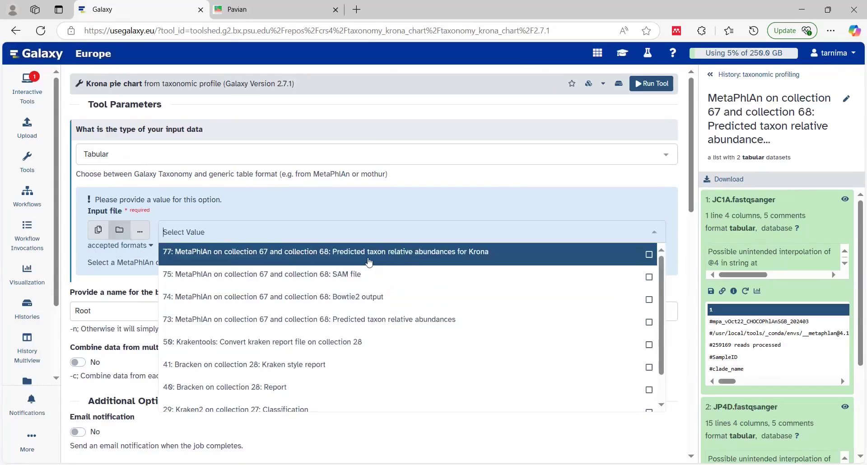
pyautogui.click(346, 252)
pyautogui.click(120, 242)
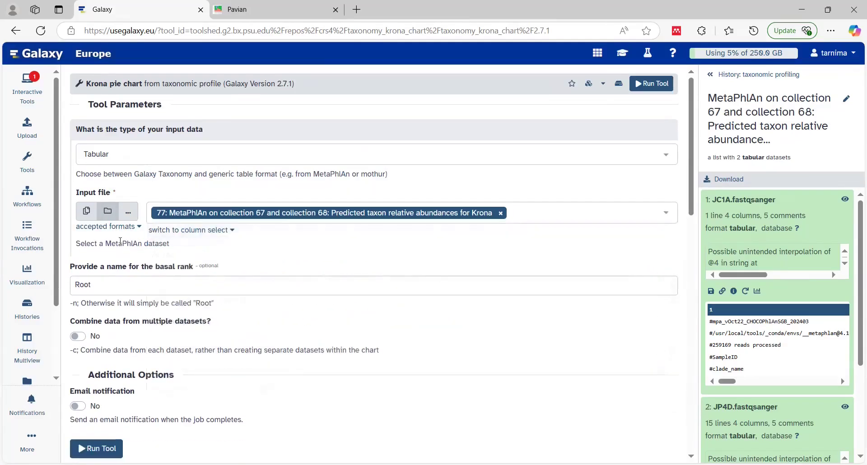
pyautogui.click(95, 447)
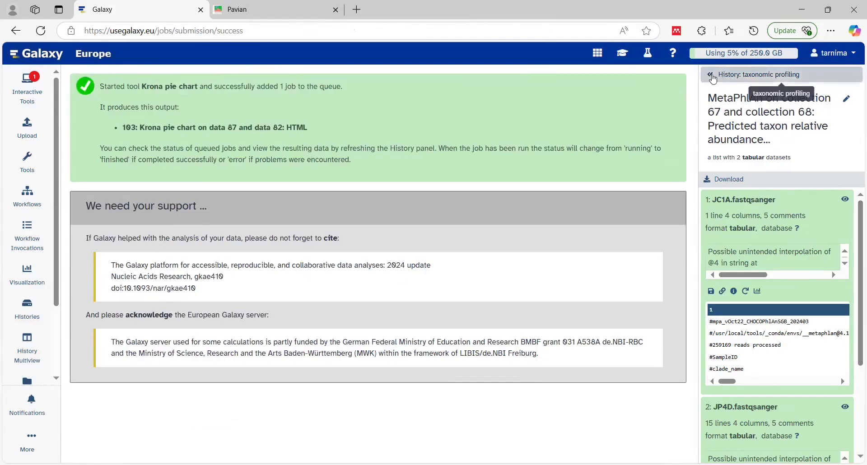
# Return to the history and display the new Krona pie chart for JC1A and JP4D.
pyautogui.click(727, 79)
pyautogui.scroll(5, 854, 260)
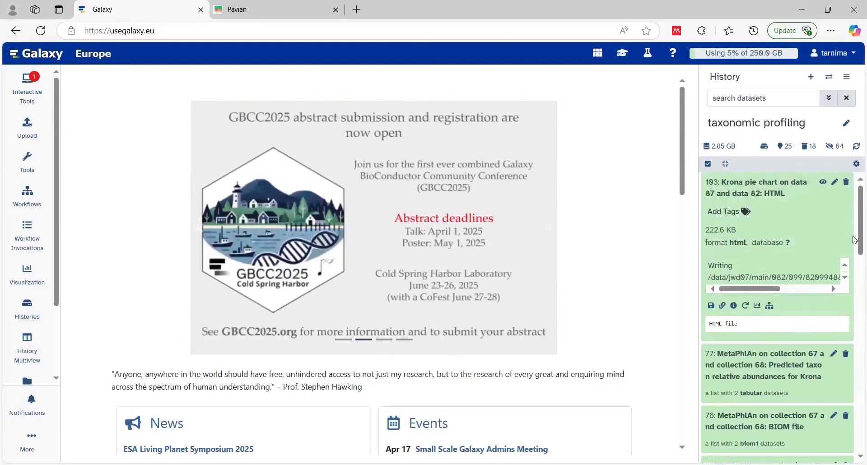
pyautogui.click(823, 183)
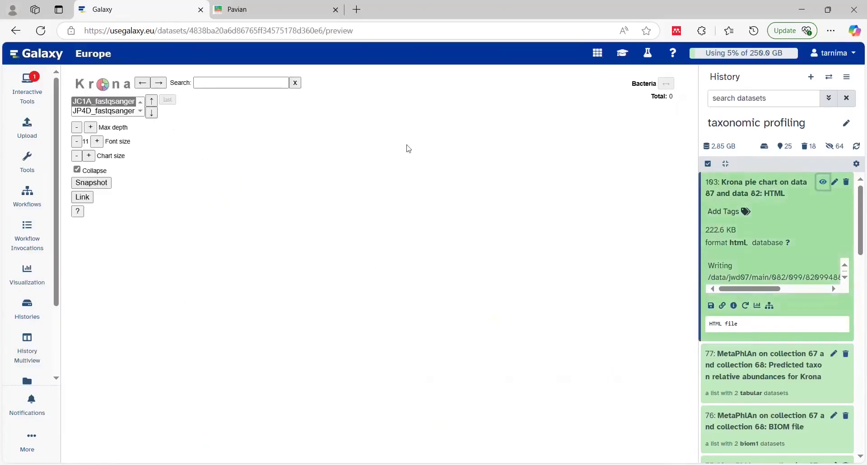
pyautogui.click(92, 104)
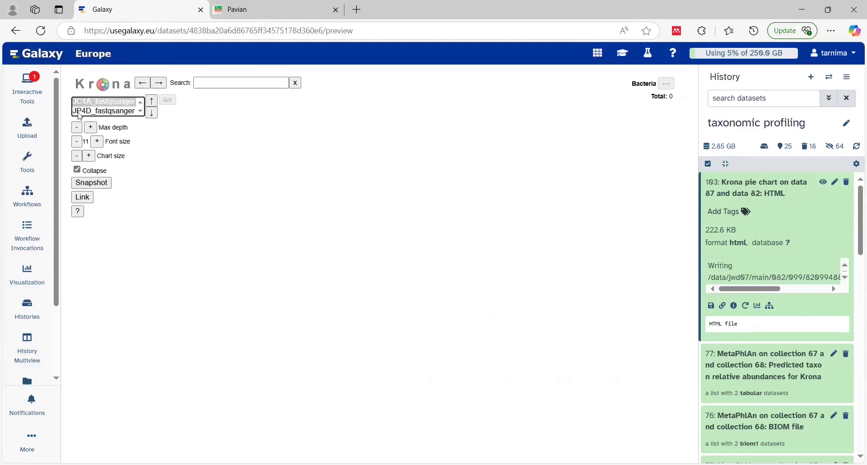
pyautogui.click(79, 112)
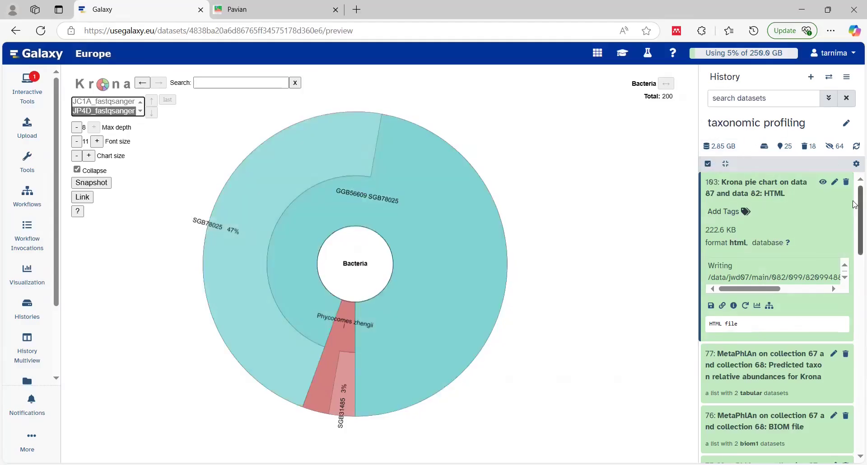
# Display the earlier Kraken-based output "Krona pie chart on data 52 and data 51" for the JP4D sample.
pyautogui.moveTo(855, 205); pyautogui.dragTo(855, 340)
pyautogui.scroll(1, 856, 339)
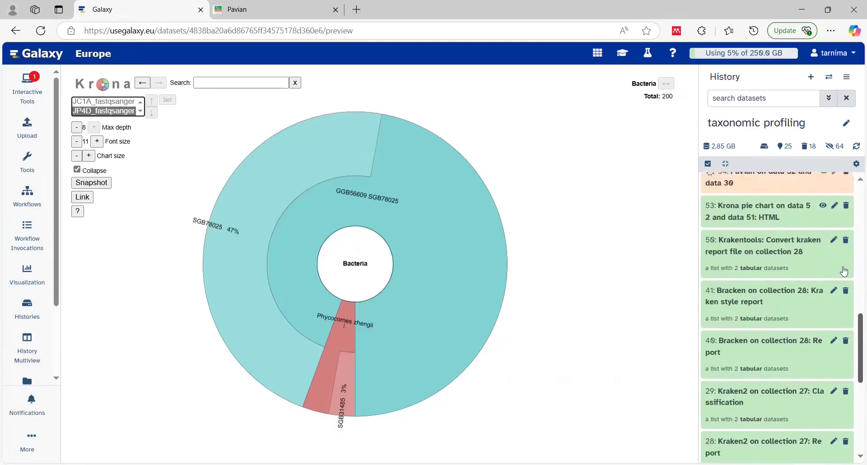
pyautogui.click(800, 220)
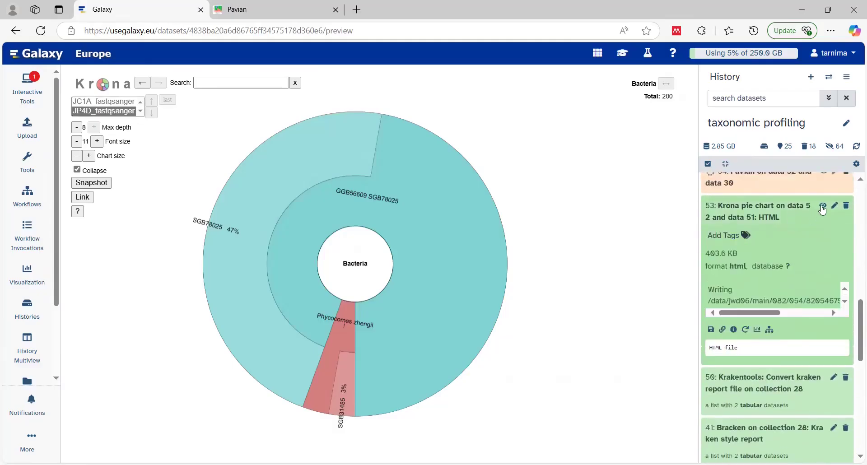
pyautogui.click(823, 205)
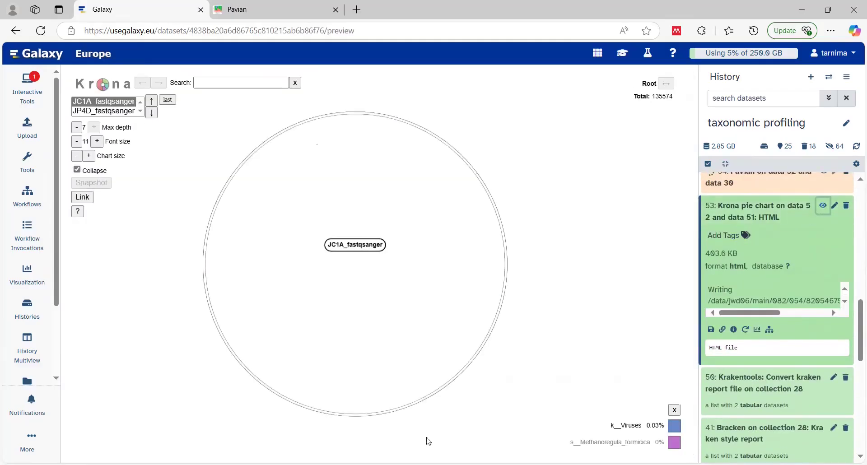
pyautogui.click(89, 112)
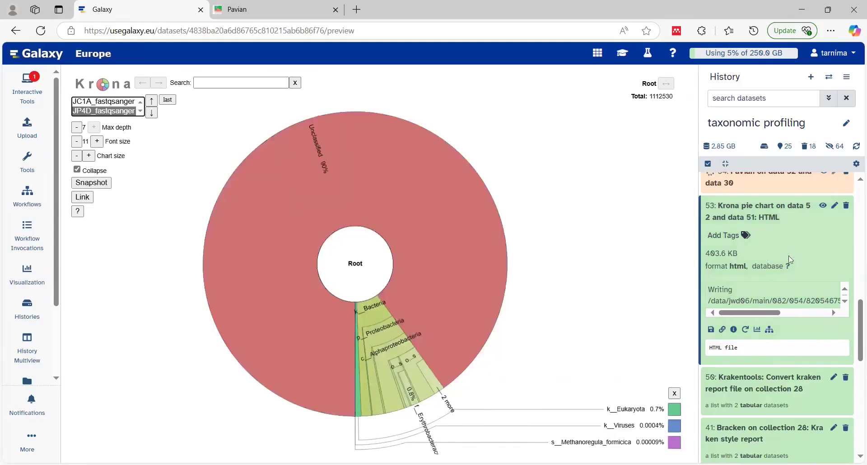
# Display the MetaPhlAn-based Krona pie chart again for the JP4D sample to compare it with the Kraken one.
pyautogui.moveTo(855, 314); pyautogui.dragTo(856, 194)
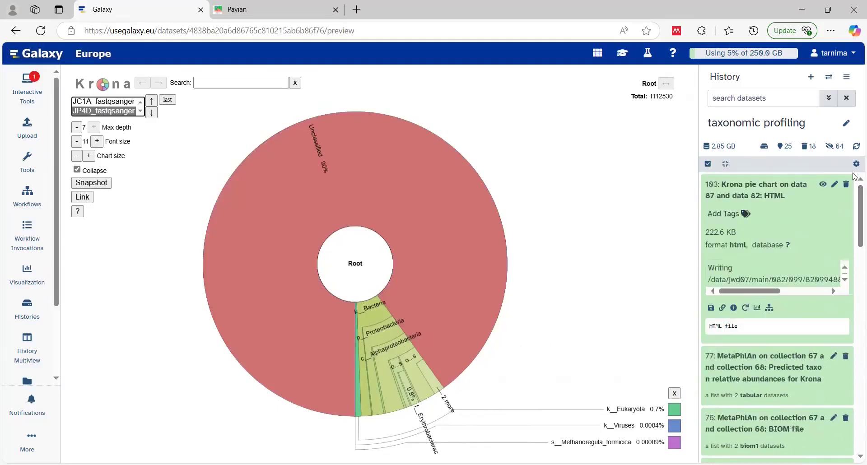
pyautogui.click(828, 188)
pyautogui.click(103, 110)
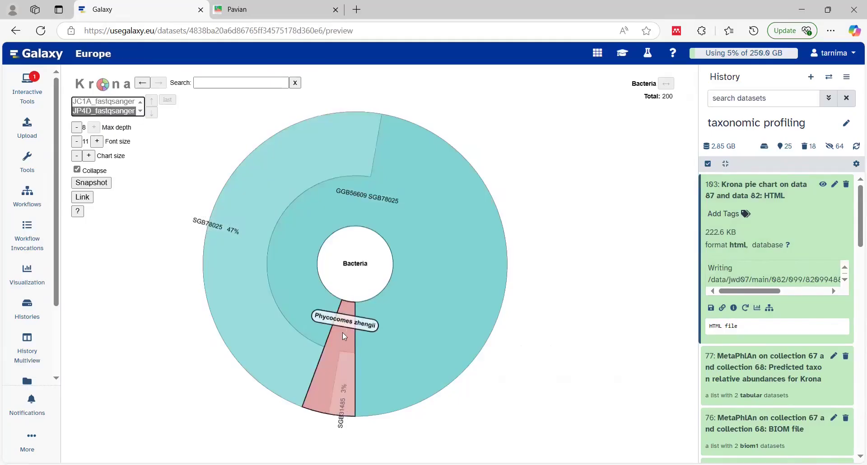
# Open MetaPhlAn's "Predicted taxon relative abundances" collection and examine the relative abundance column of the JP4D table.
pyautogui.moveTo(854, 220); pyautogui.dragTo(855, 274)
pyautogui.click(763, 340)
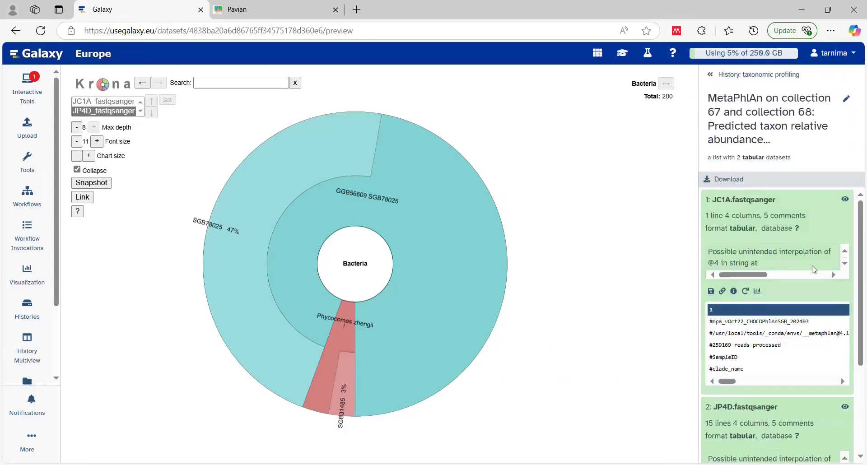
pyautogui.click(845, 408)
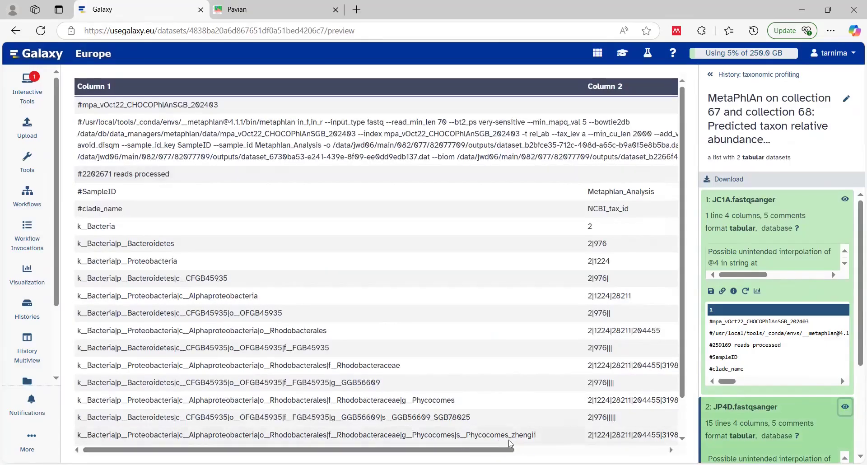
pyautogui.scroll(-1, 664, 420)
pyautogui.moveTo(379, 450); pyautogui.dragTo(538, 451)
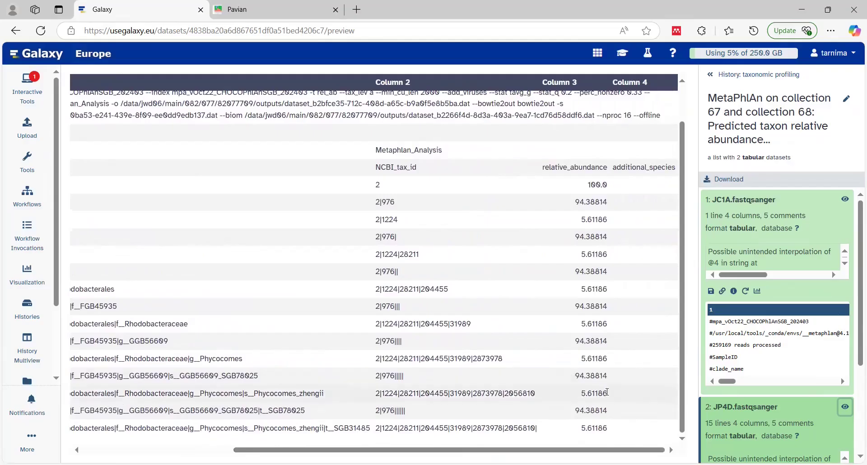
# Return to the history and show JP4D in "Krona pie chart on data 87 and data 82".
pyautogui.click(712, 80)
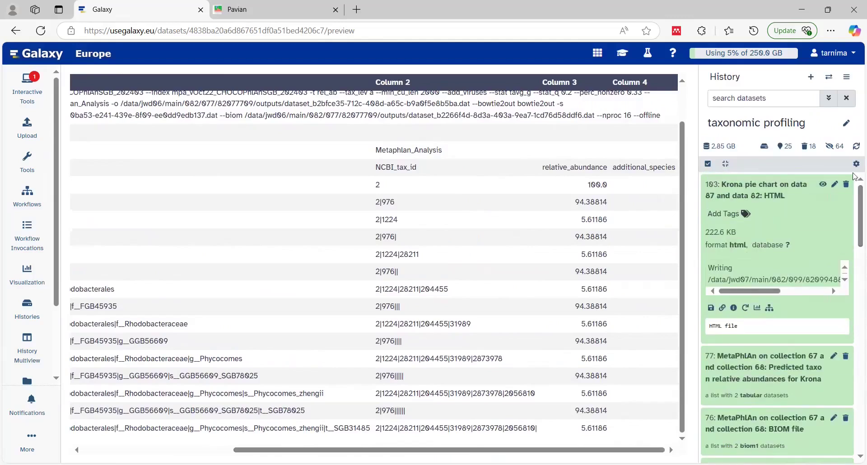
pyautogui.click(823, 185)
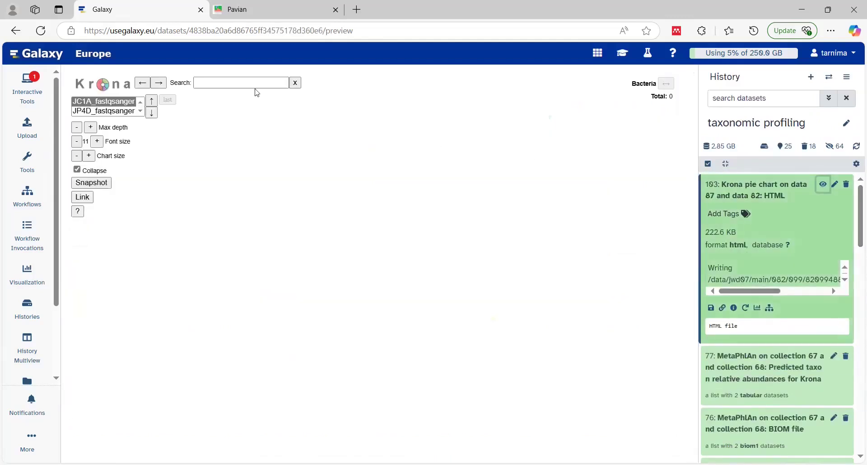
pyautogui.click(78, 111)
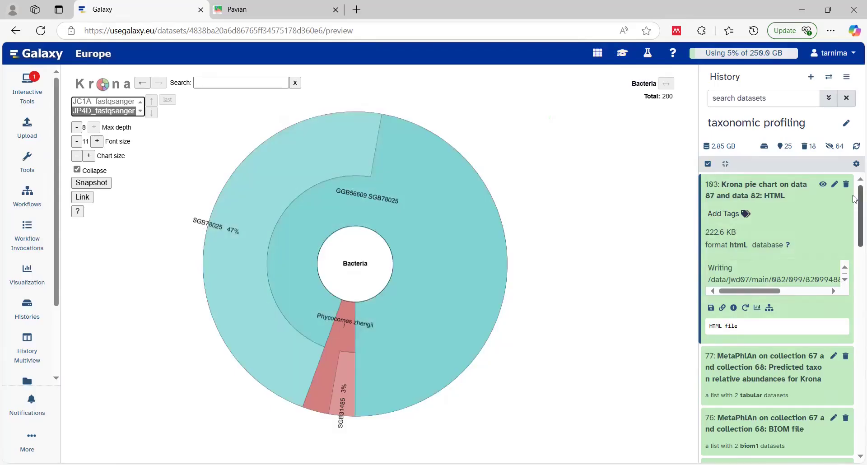
# Reopen the tutorial, read its closing remarks on Kraken versus MetaPhlAn, and go to the "Choosing the right tool" section.
pyautogui.click(623, 53)
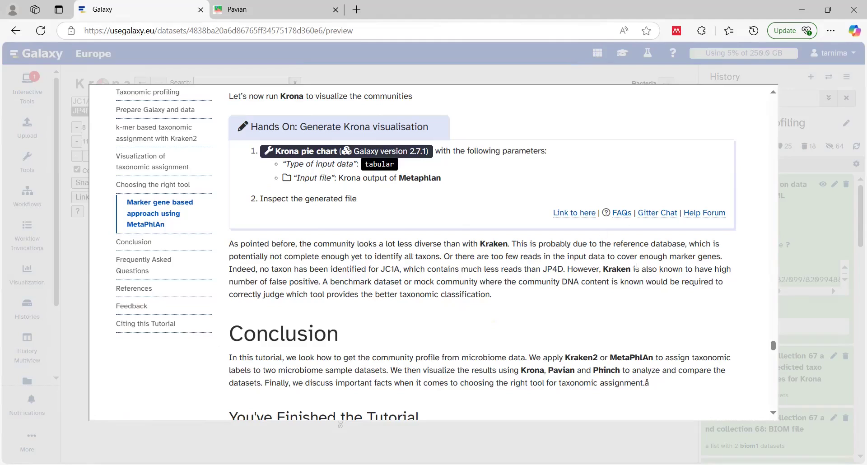
pyautogui.click(154, 188)
pyautogui.scroll(1, 600, 209)
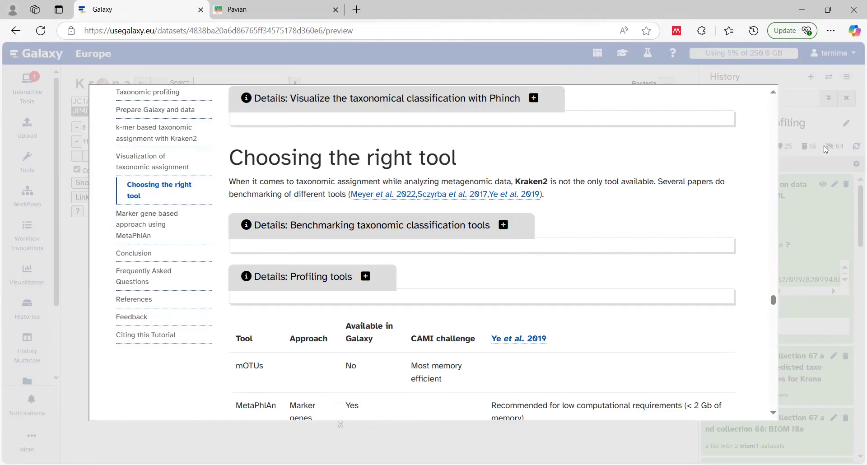
pyautogui.scroll(-1, 473, 180)
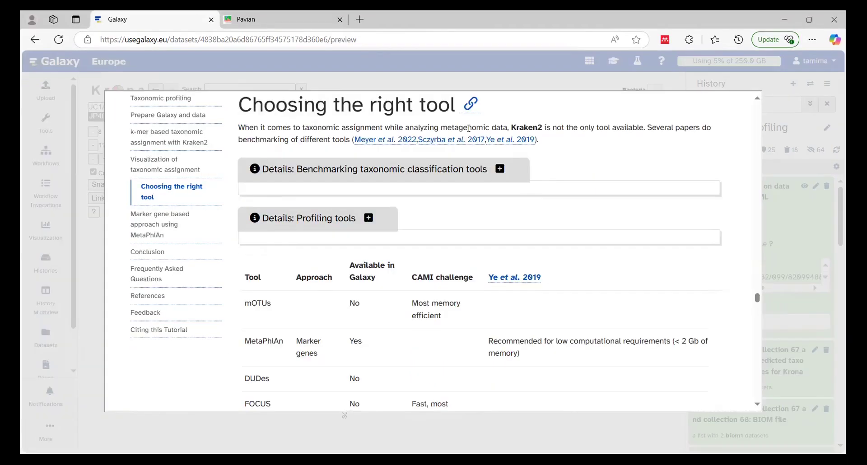